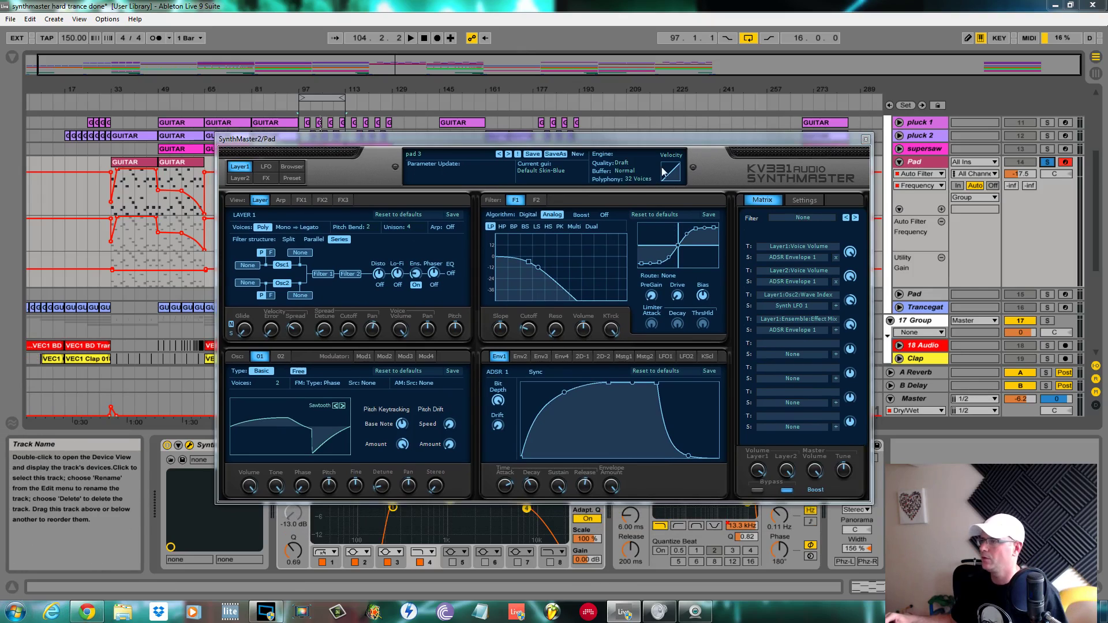
- Move the synth window aside to reveal the clips and audition the looped section
{"action": "left_click_drag", "start_coordinate": [716, 144], "coordinate": [677, 100]}
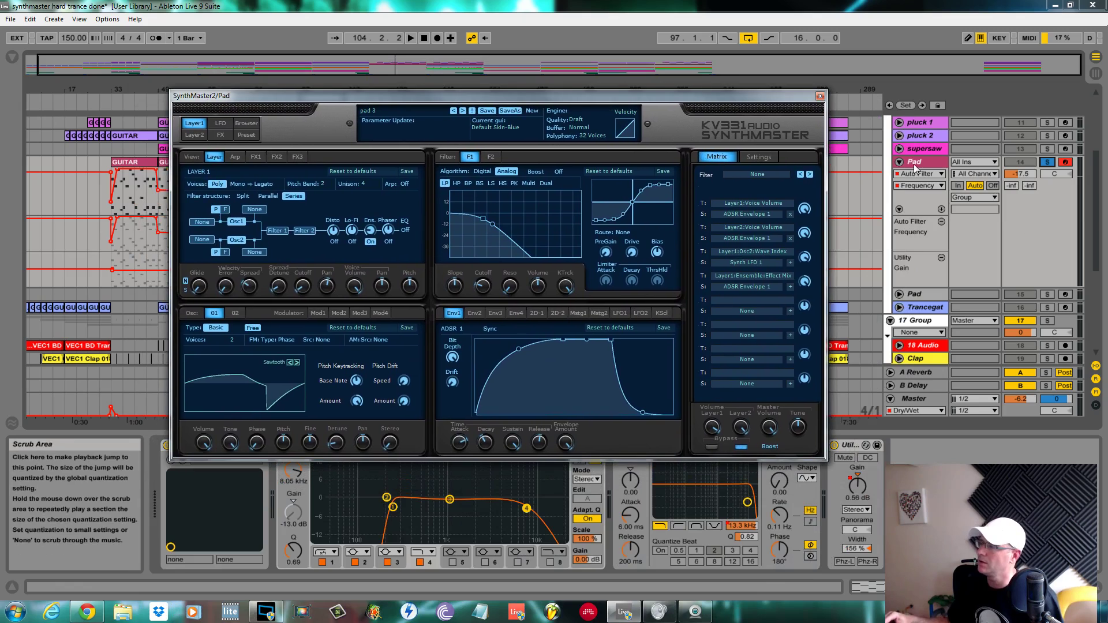
{"action": "left_click_drag", "start_coordinate": [586, 104], "coordinate": [495, 263]}
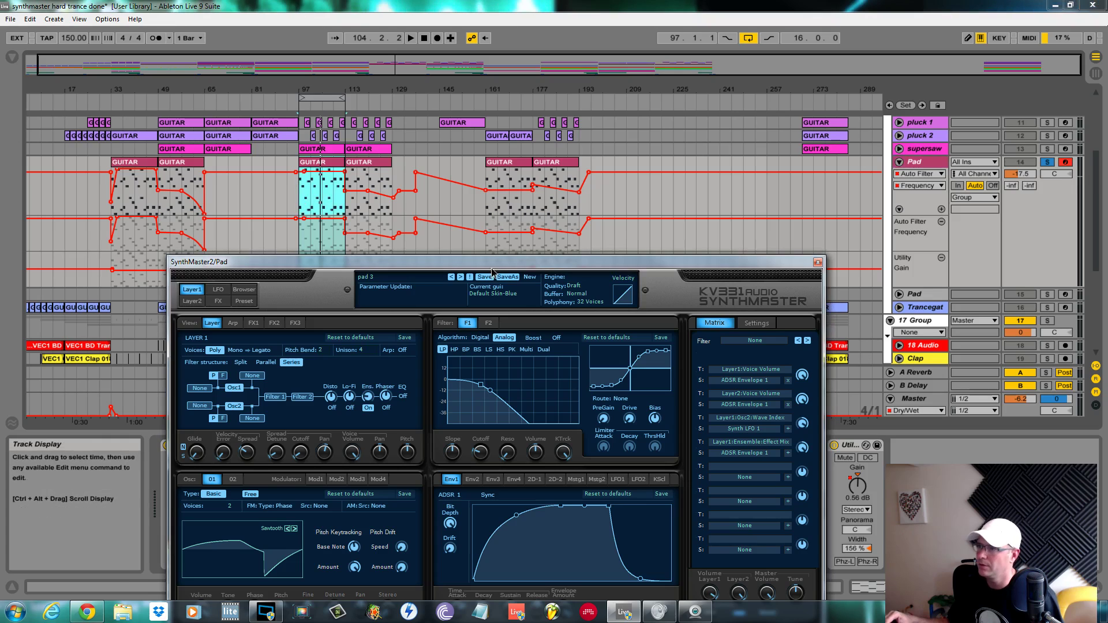
{"action": "left_click_drag", "start_coordinate": [495, 264], "coordinate": [543, 104]}
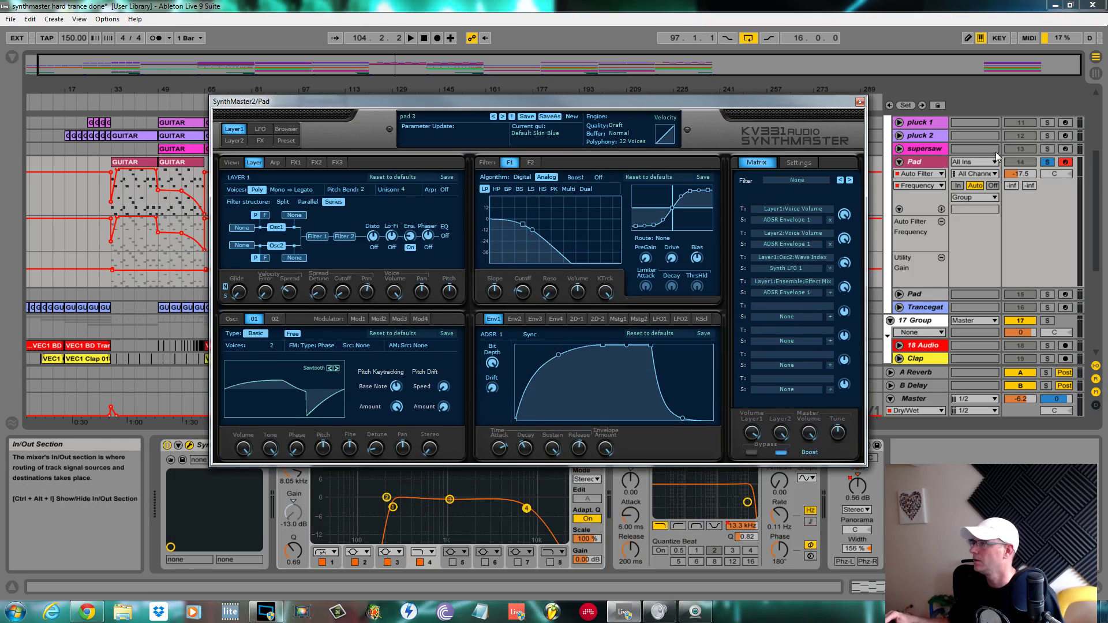
{"action": "key", "text": "space"}
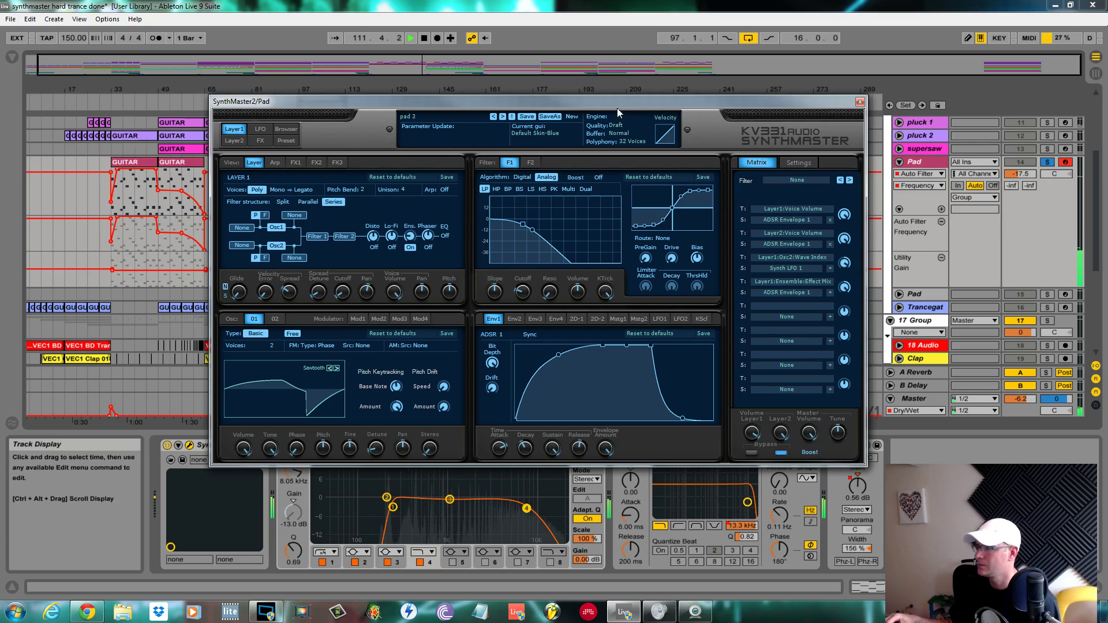
{"action": "key", "text": "space"}
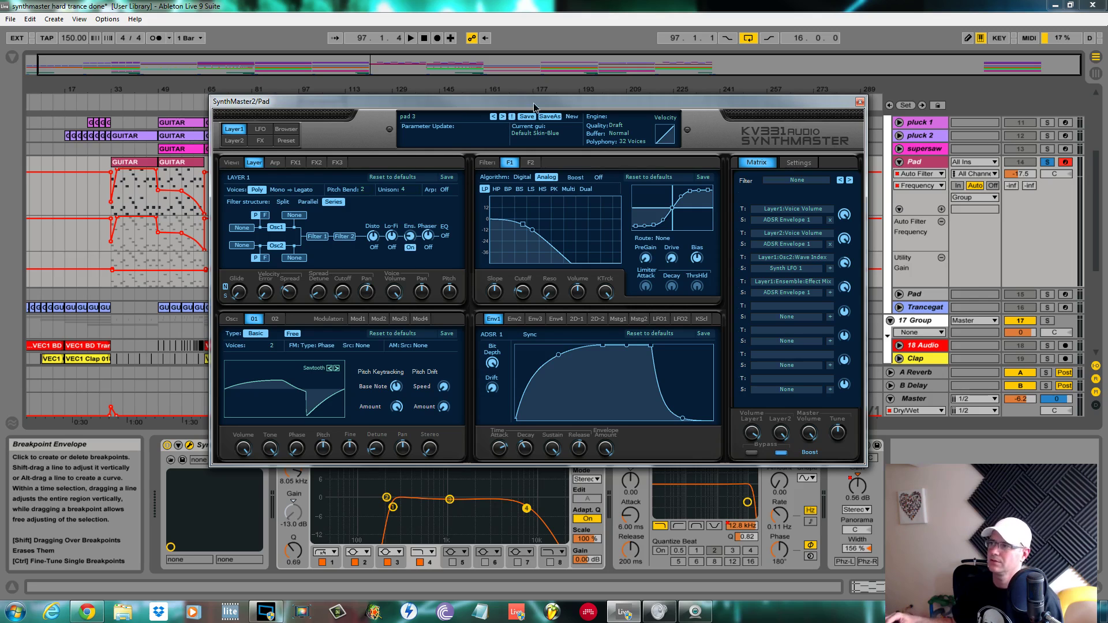
- Reset SynthMaster 2 to a fresh default preset
{"action": "left_click_drag", "start_coordinate": [535, 108], "coordinate": [513, 97]}
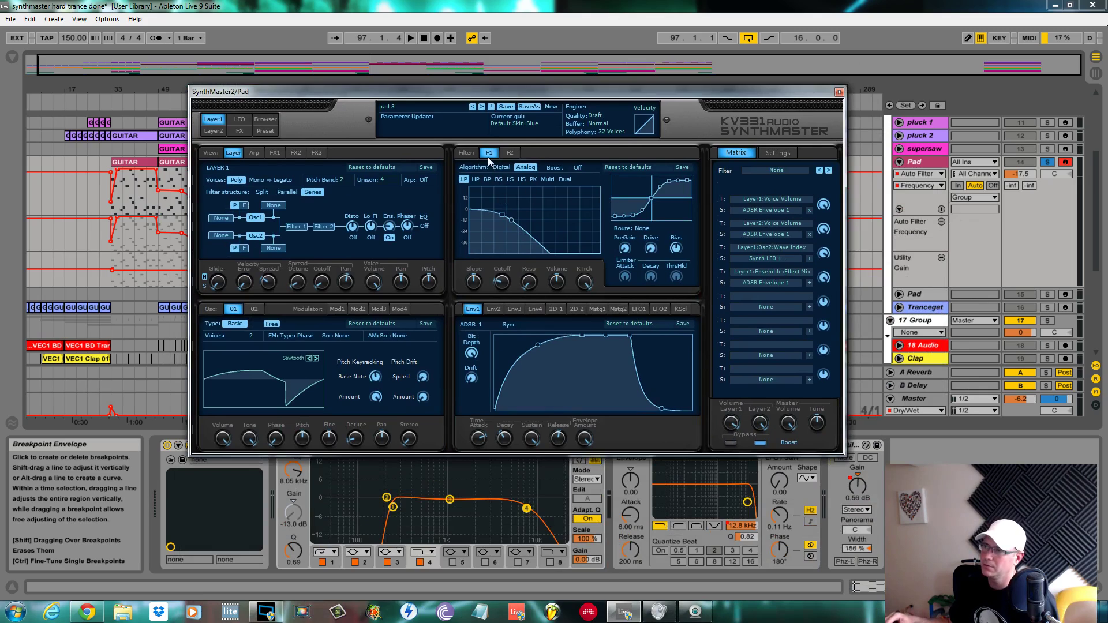
{"action": "left_click", "coordinate": [552, 112]}
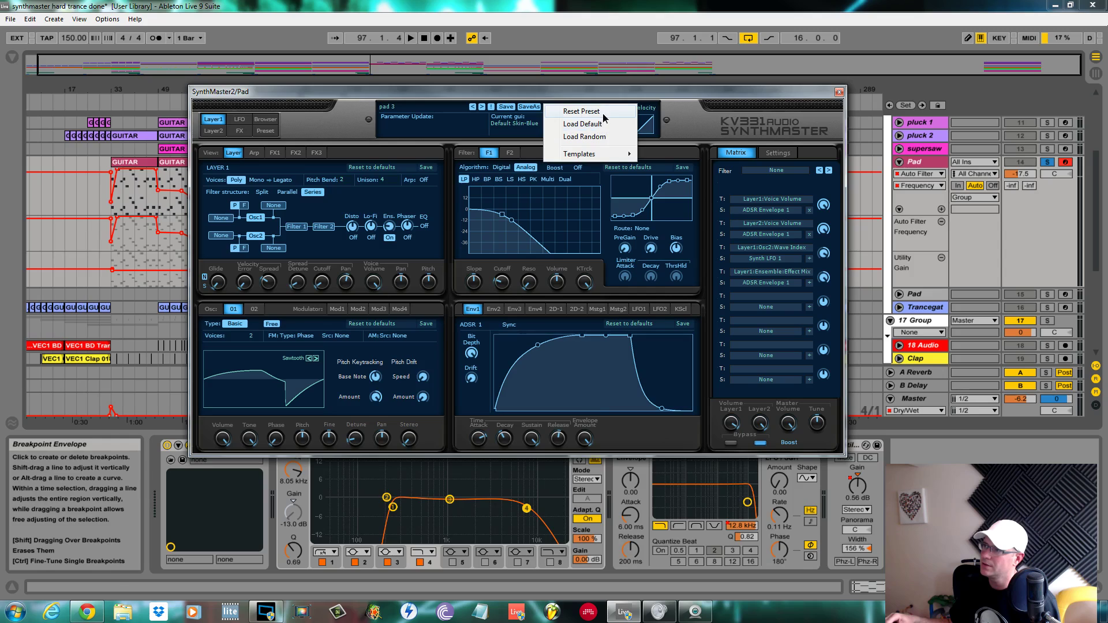
{"action": "left_click", "coordinate": [606, 122]}
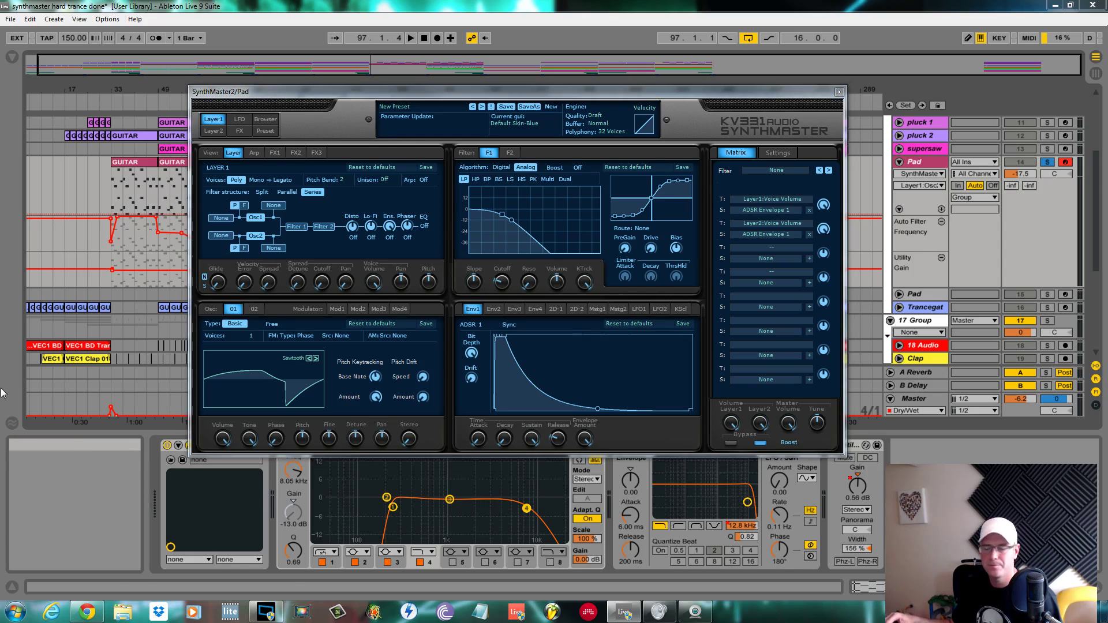
- Set oscillator 1 to 2 voices and, while playing, raise the Pad track volume to -1.2 dB
{"action": "left_click", "coordinate": [248, 338]}
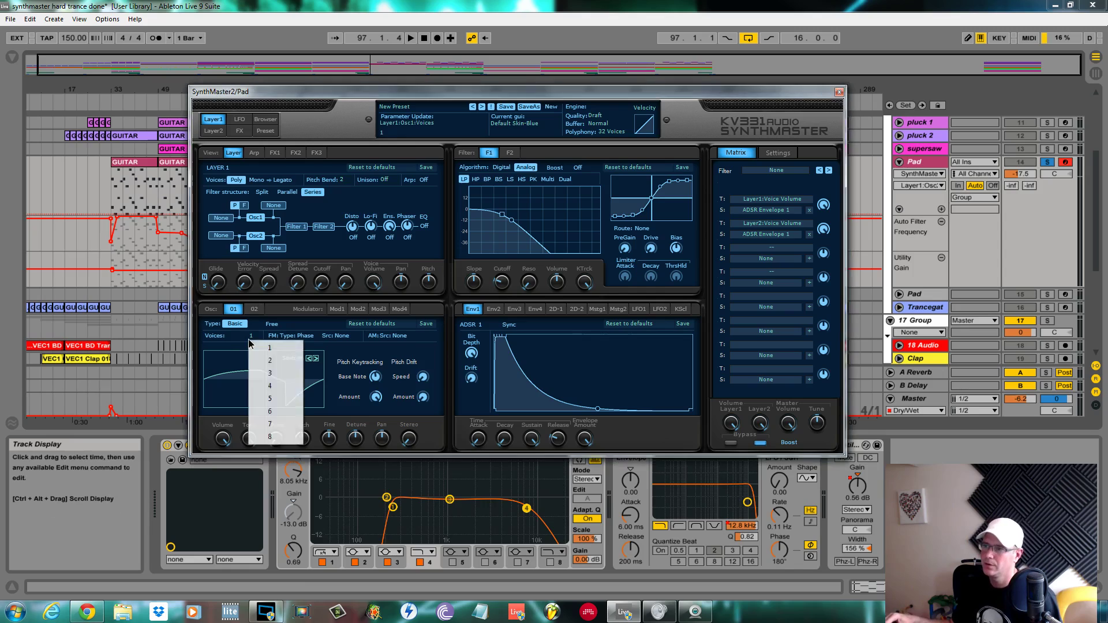
{"action": "left_click", "coordinate": [279, 356]}
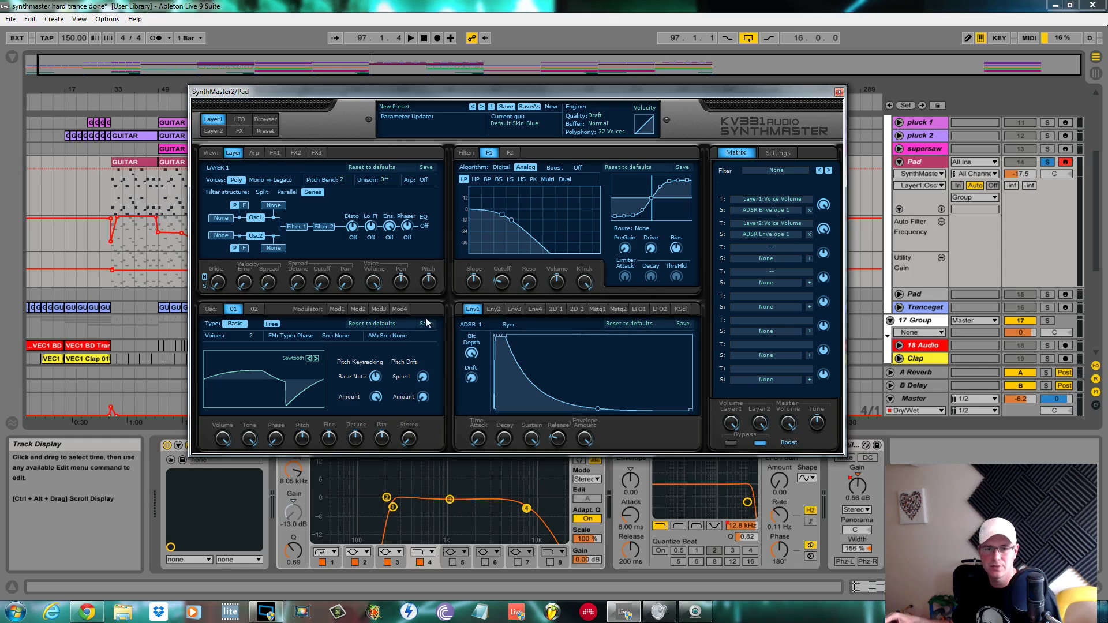
{"action": "key", "text": "space"}
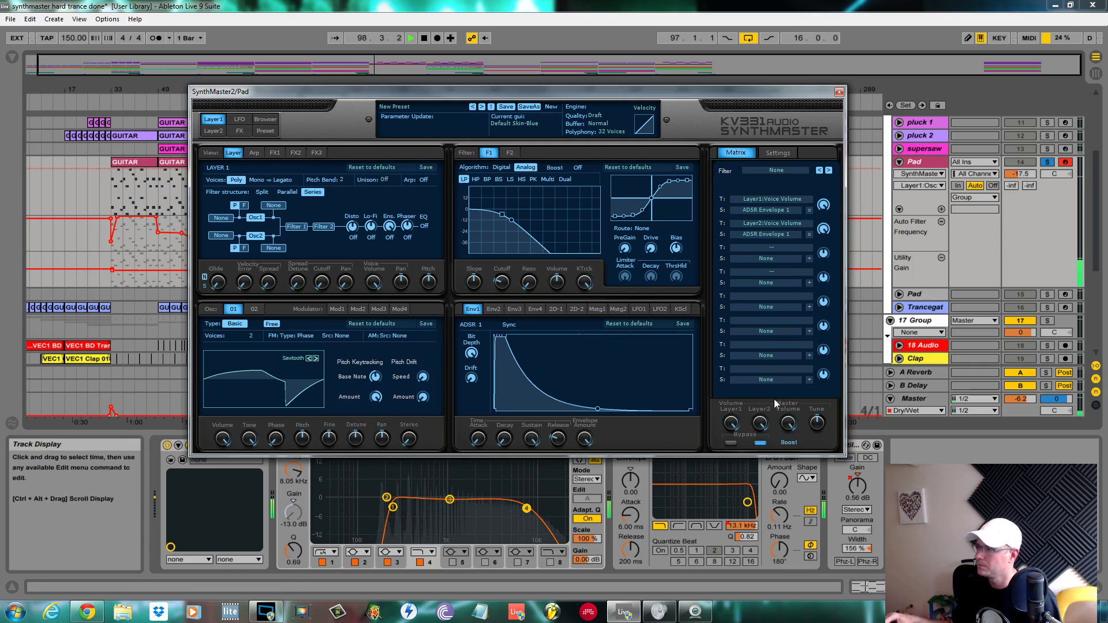
{"action": "left_click_drag", "start_coordinate": [1021, 174], "coordinate": [1020, 150]}
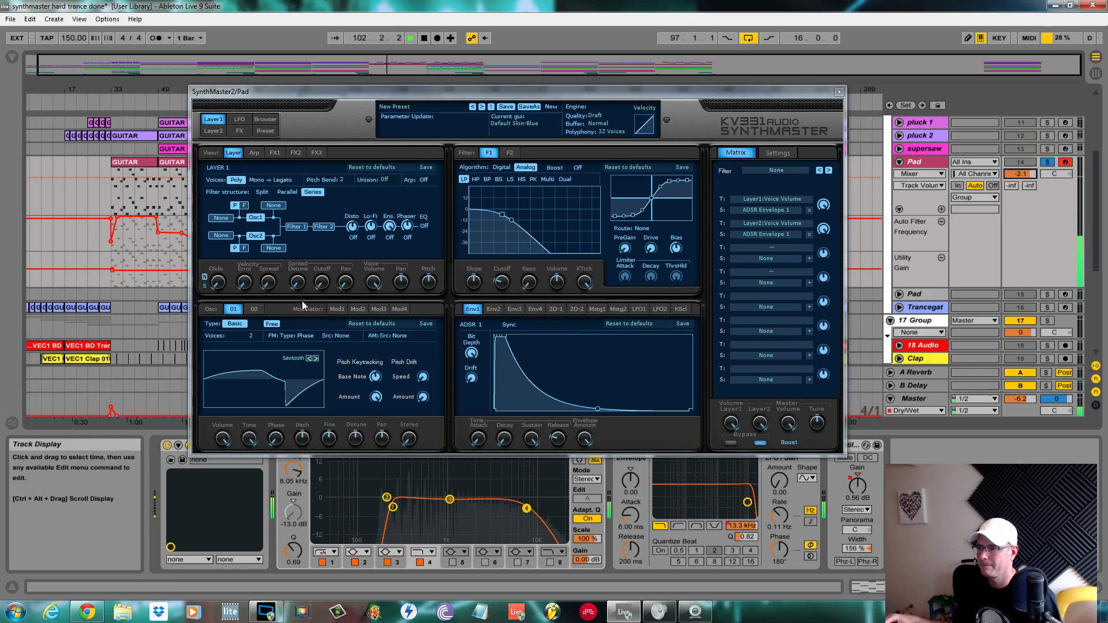
- Stop playback and change oscillator 2's type to Wavetable
{"action": "left_click", "coordinate": [258, 309]}
{"action": "key", "text": "space"}
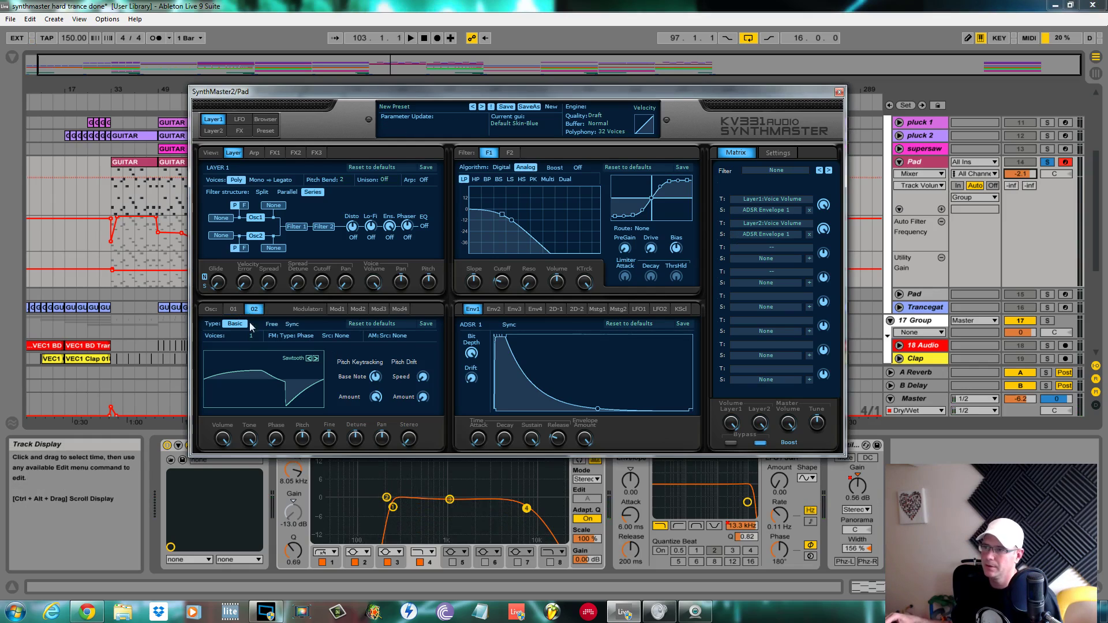
{"action": "left_click", "coordinate": [287, 359]}
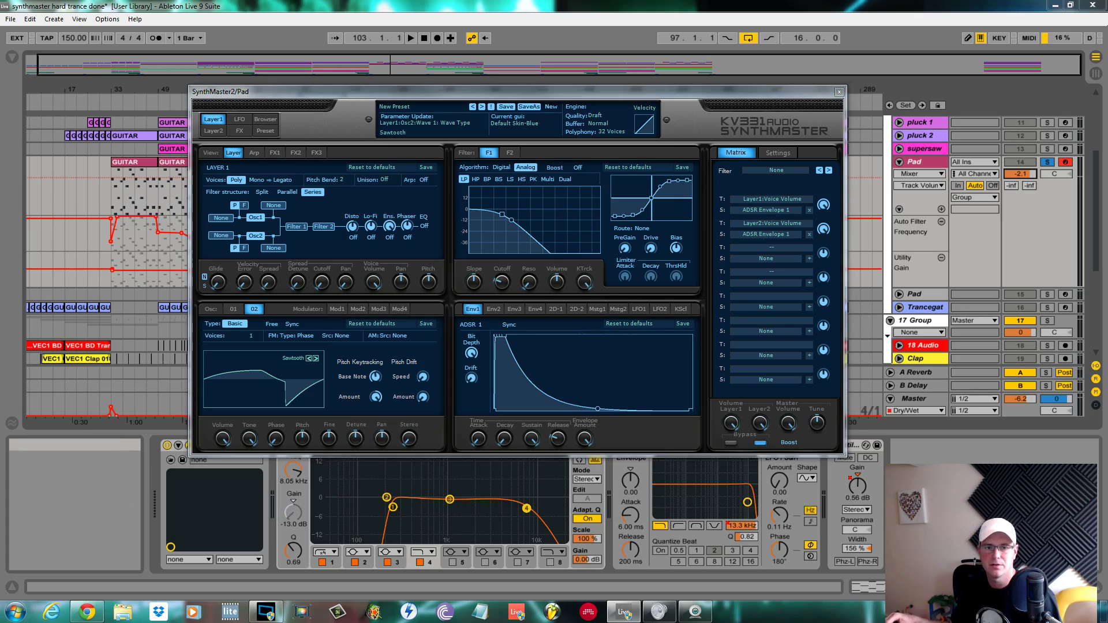
{"action": "left_click", "coordinate": [249, 327]}
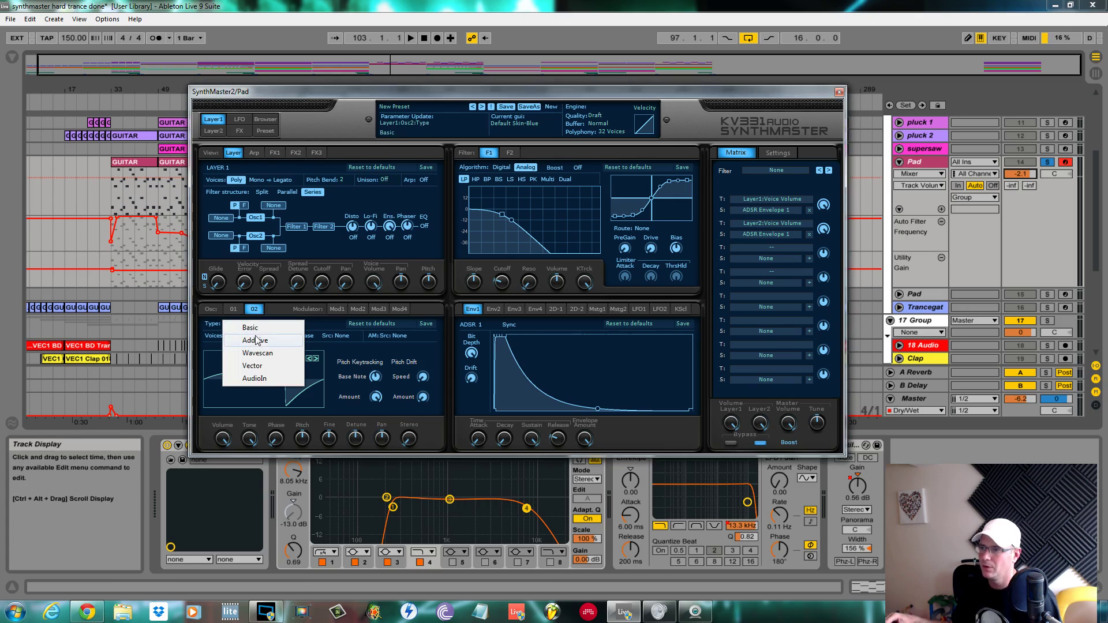
{"action": "left_click", "coordinate": [258, 354]}
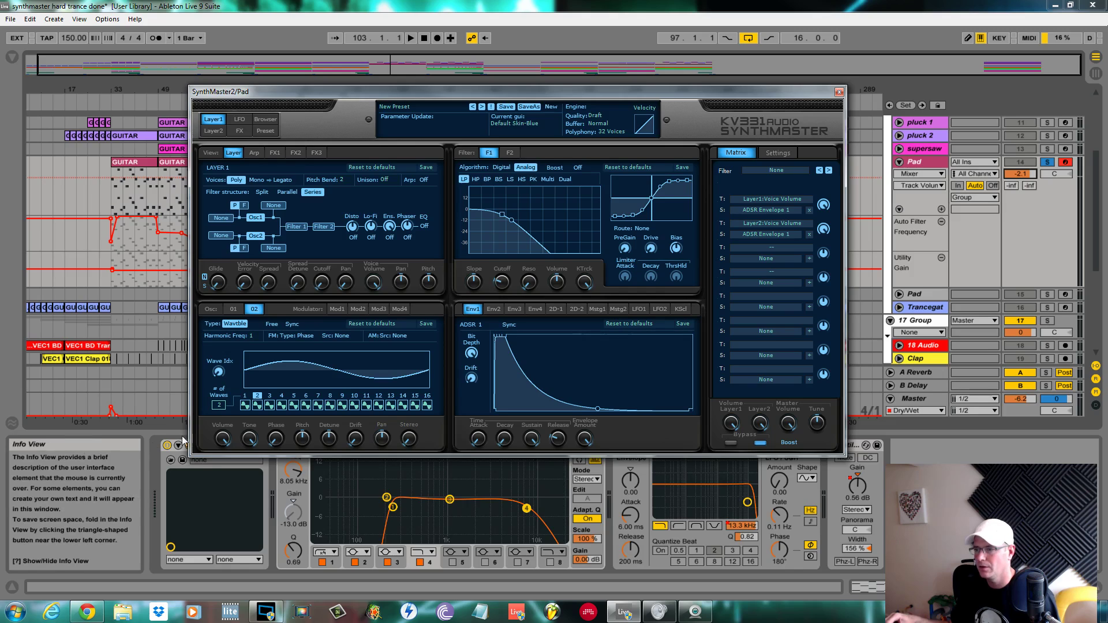
- Give oscillator 2's wavetable 4 waves, set the wave index to +2.5 and its volume to maximum
{"action": "left_click", "coordinate": [221, 405]}
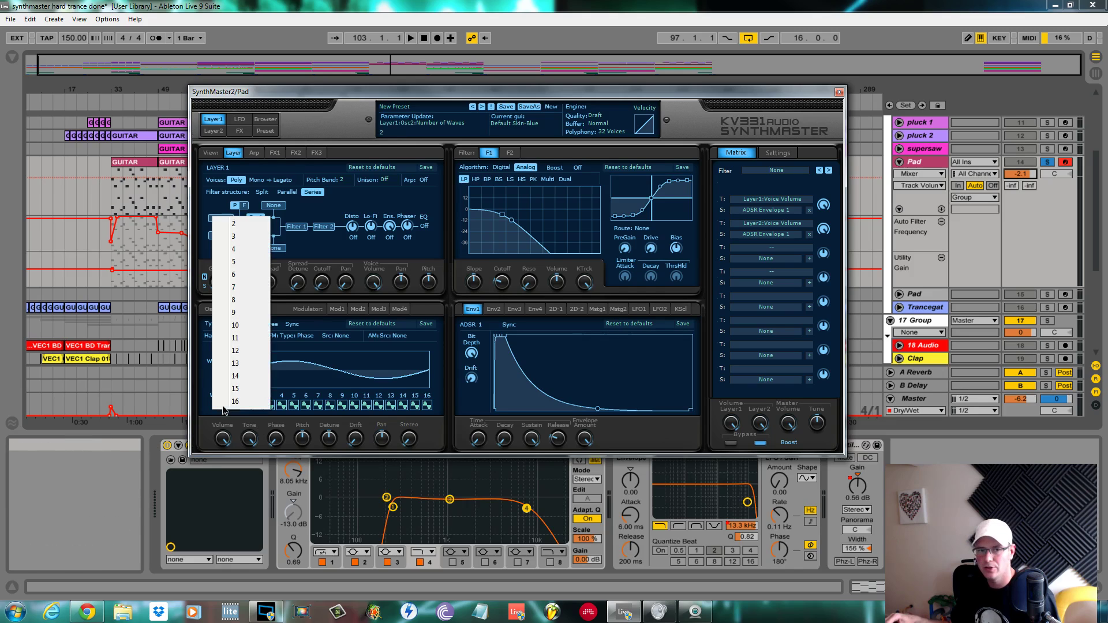
{"action": "left_click", "coordinate": [233, 248]}
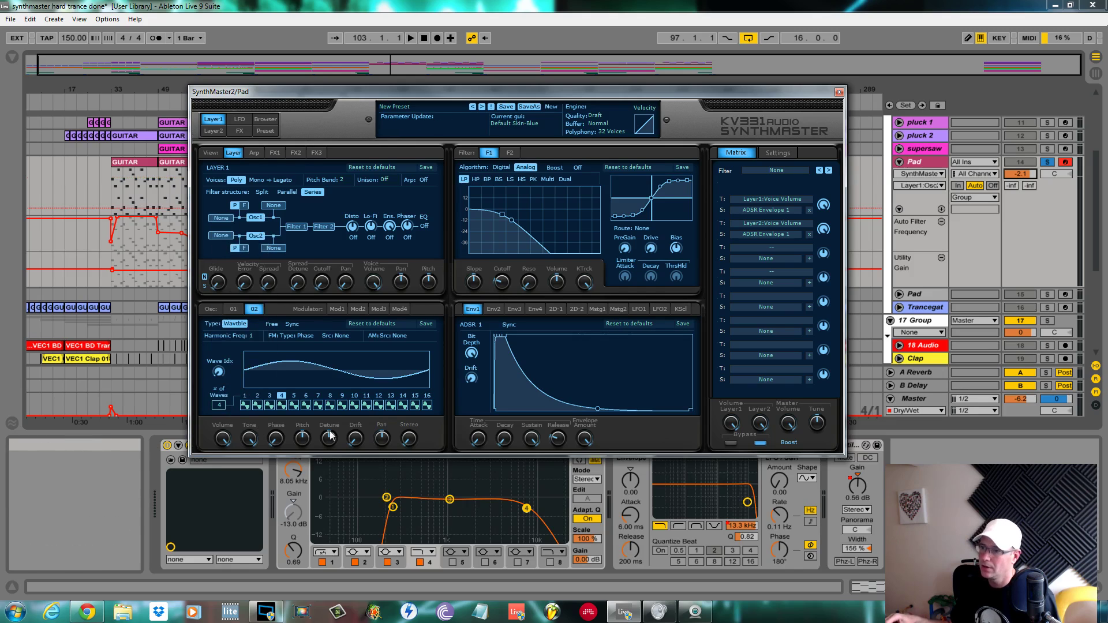
{"action": "left_click", "coordinate": [254, 405]}
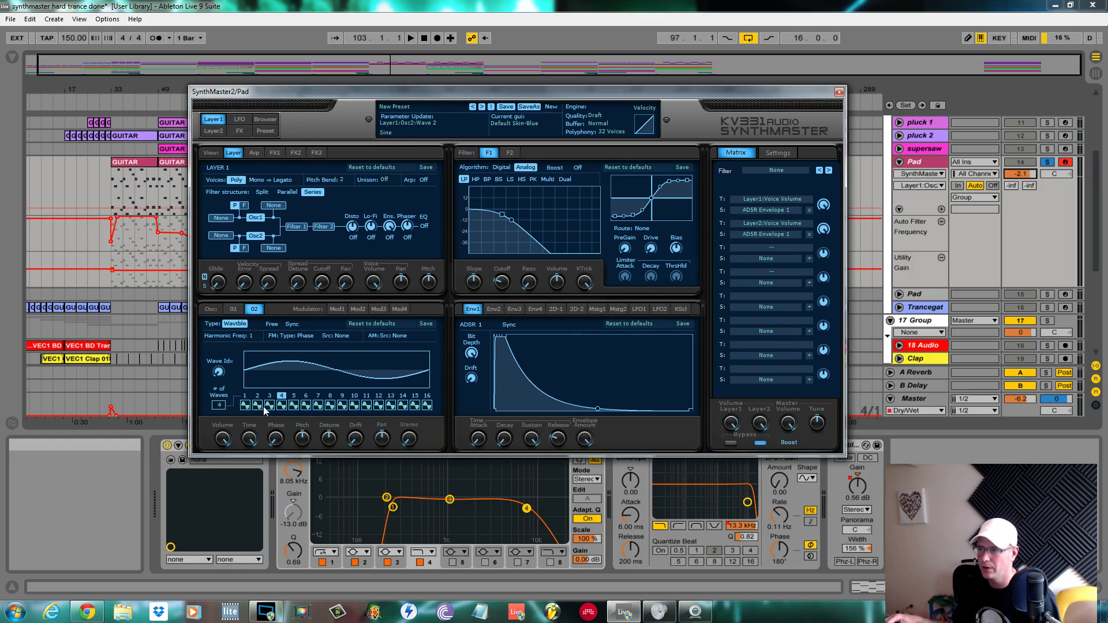
{"action": "left_click", "coordinate": [282, 404]}
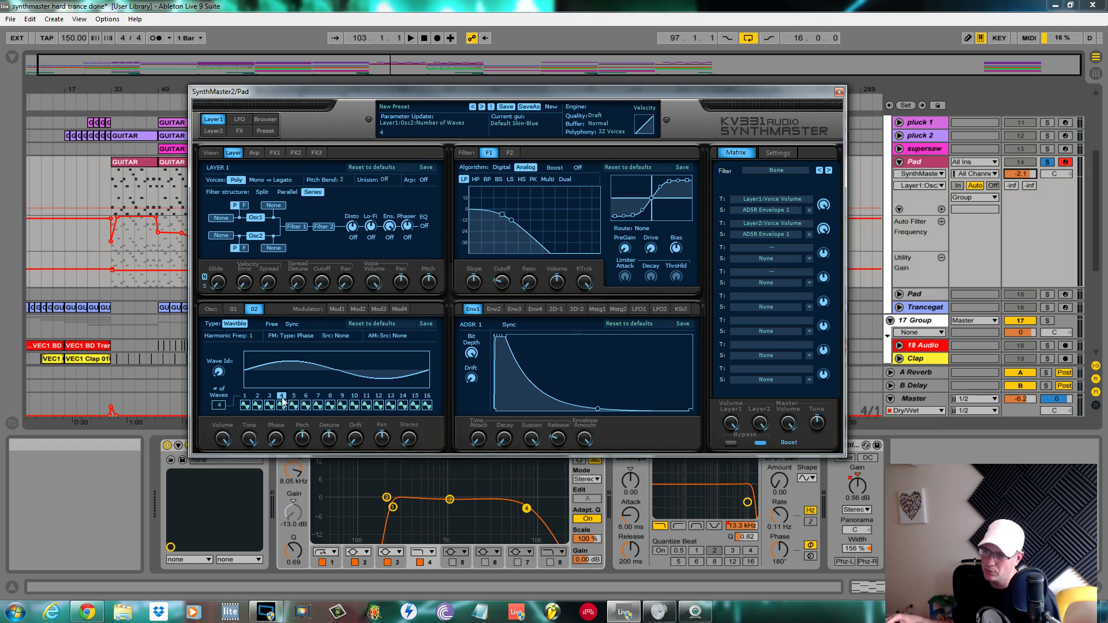
{"action": "left_click", "coordinate": [248, 402]}
{"action": "left_click", "coordinate": [238, 388]}
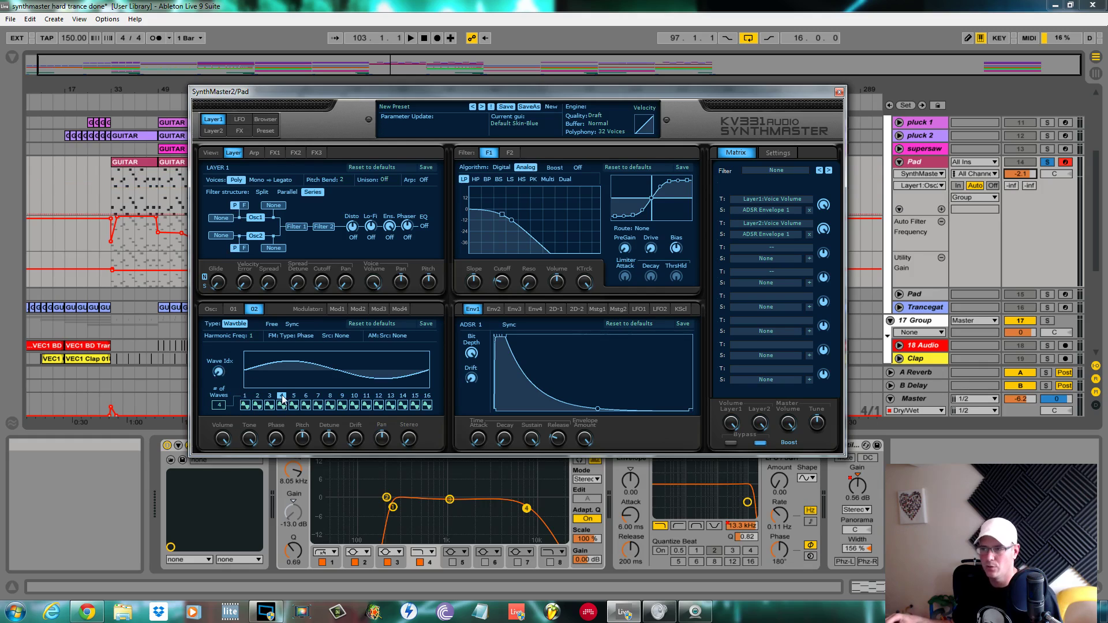
{"action": "left_click", "coordinate": [223, 437]}
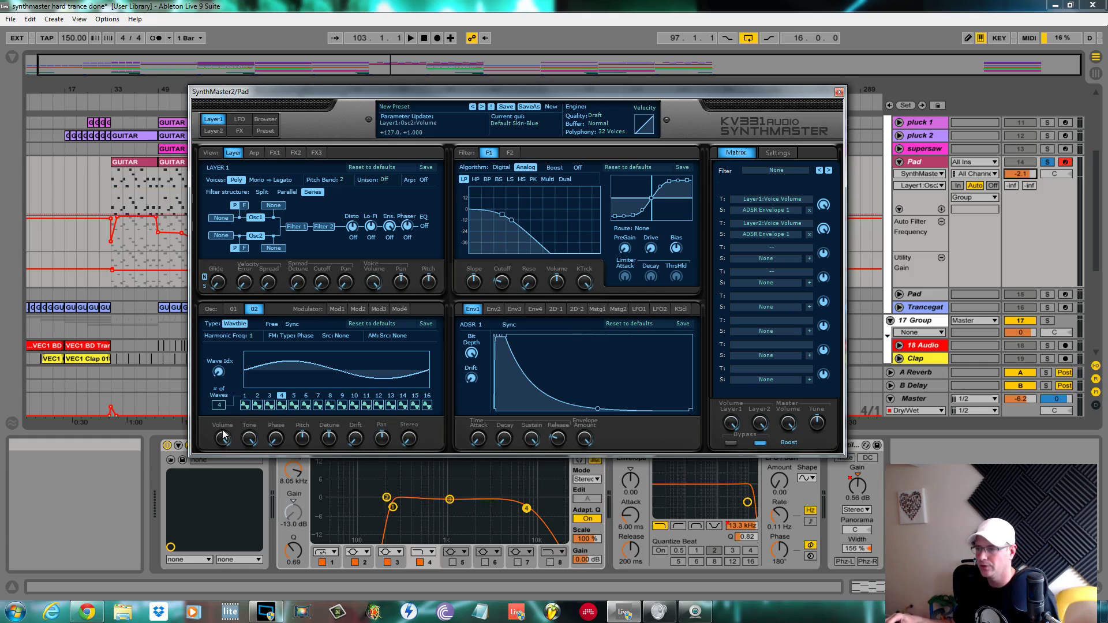
- Make wave 2 a triangle, wave 3 a basic waveform, wave 4 a square, and sweep the index to +4.0
{"action": "left_click", "coordinate": [258, 408]}
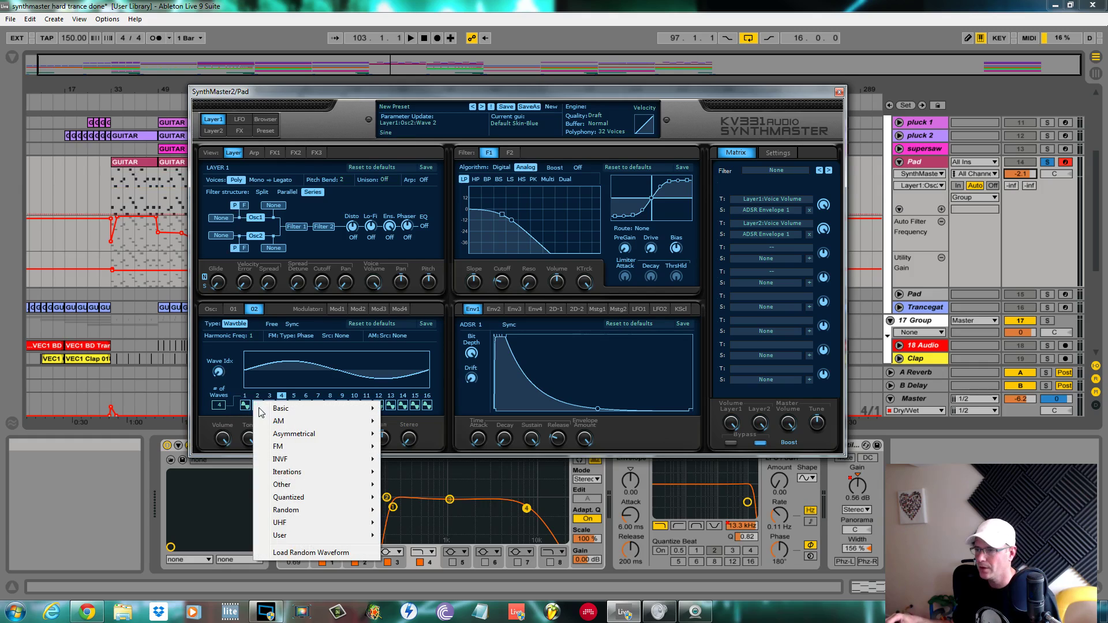
{"action": "mouse_move", "coordinate": [291, 416]}
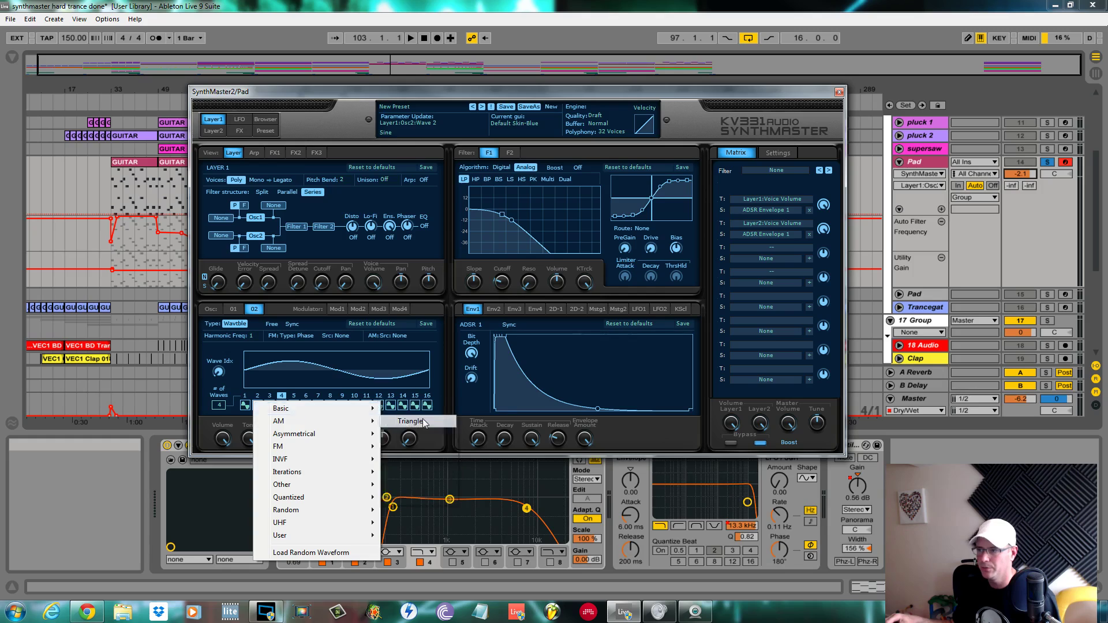
{"action": "left_click", "coordinate": [410, 421]}
{"action": "left_click", "coordinate": [269, 407]}
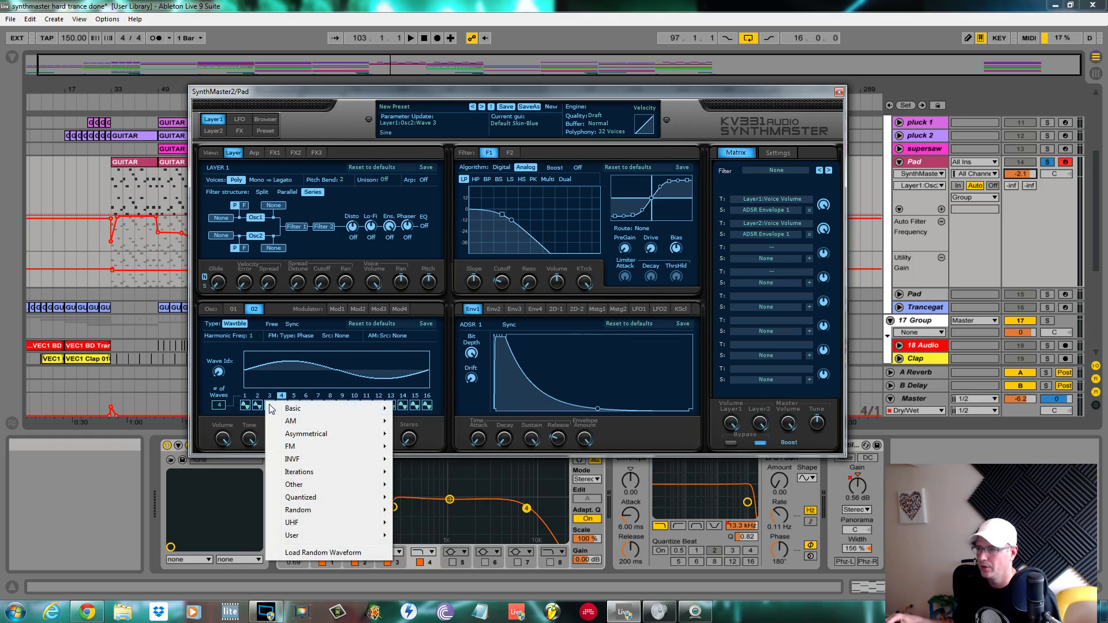
{"action": "mouse_move", "coordinate": [306, 409]}
{"action": "left_click", "coordinate": [421, 440]}
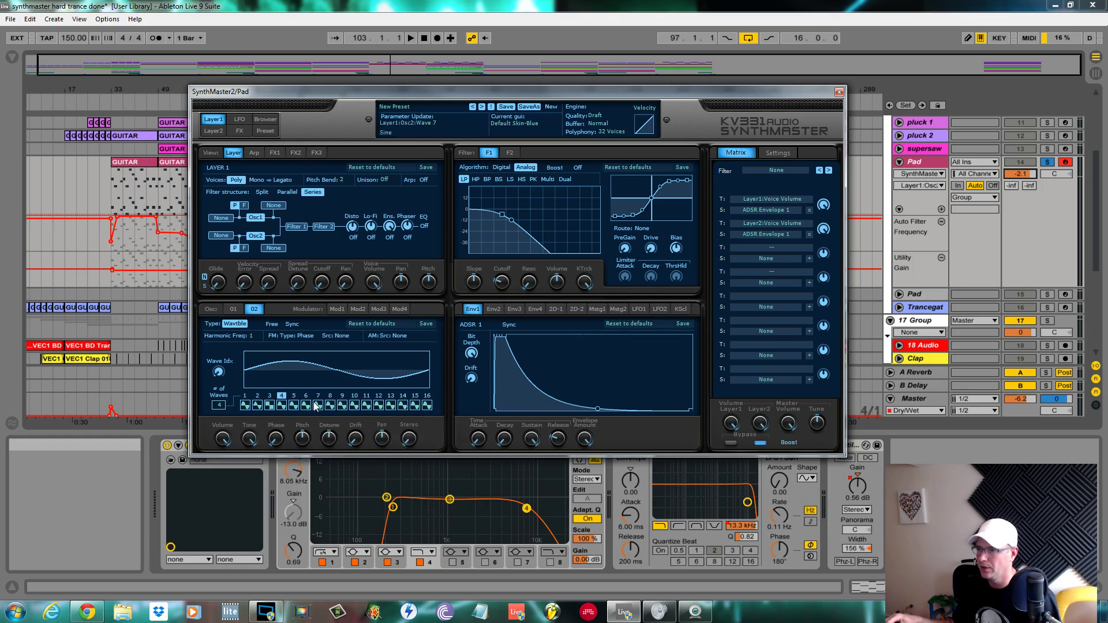
{"action": "left_click", "coordinate": [281, 406]}
{"action": "mouse_move", "coordinate": [304, 410]}
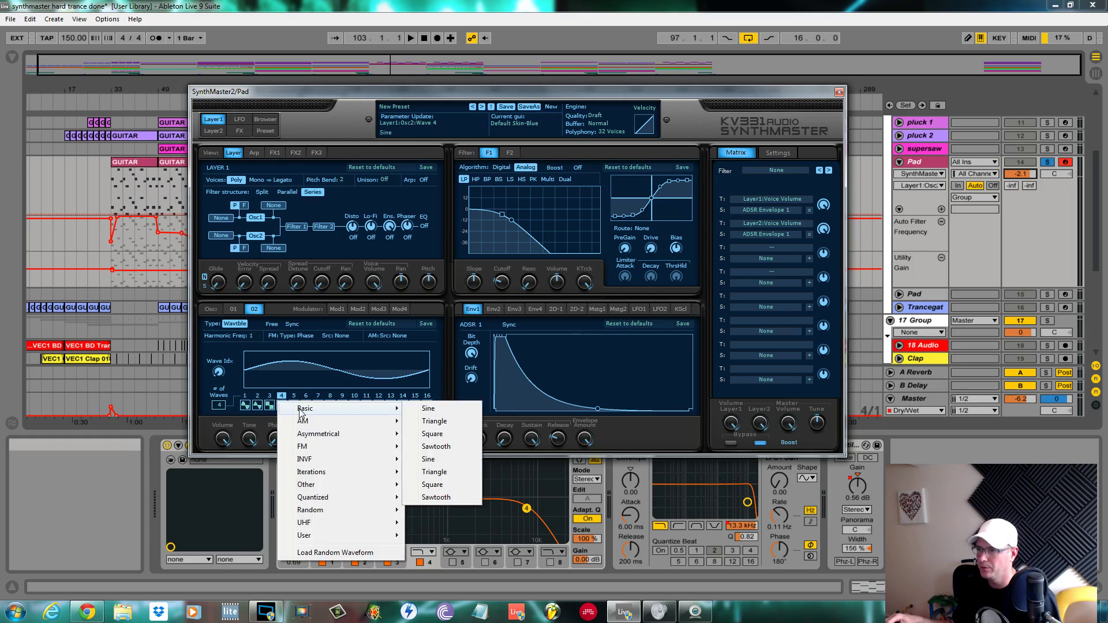
{"action": "left_click", "coordinate": [421, 435]}
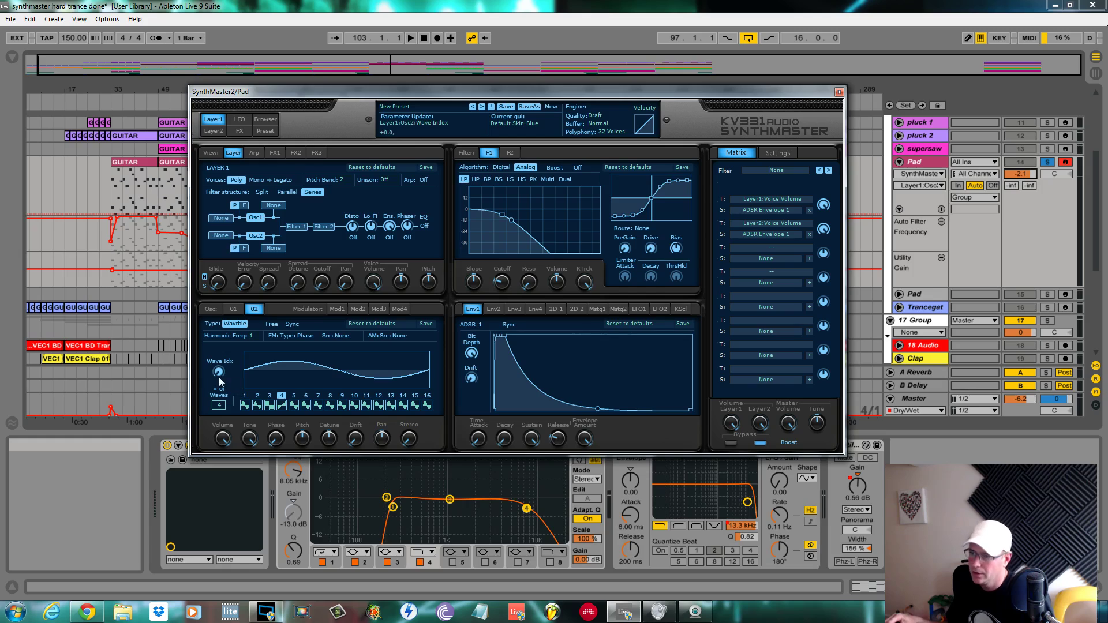
{"action": "left_click_drag", "start_coordinate": [219, 381], "coordinate": [241, 288]}
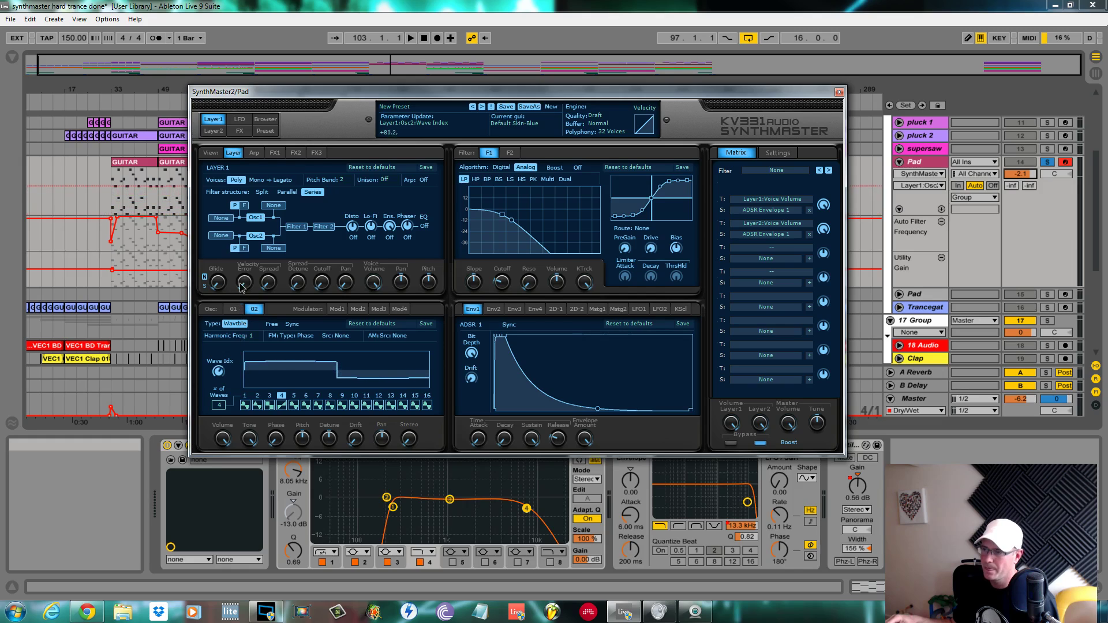
- Reassign wave slot 4 from sawtooth to square, raise the wave index, and start playback
{"action": "left_click", "coordinate": [269, 406]}
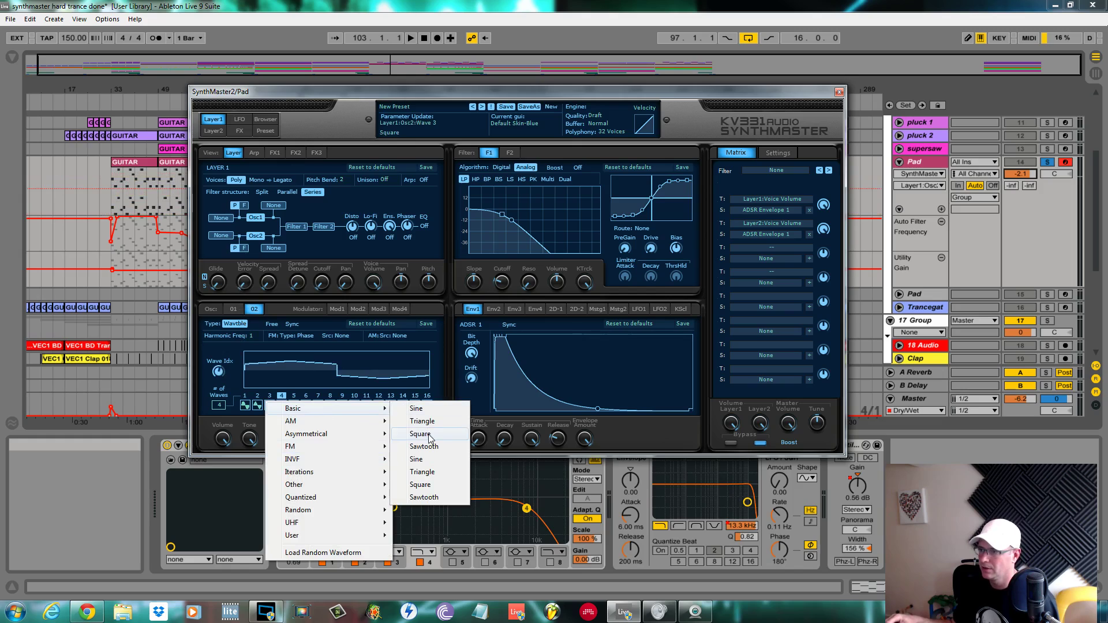
{"action": "left_click", "coordinate": [427, 446]}
{"action": "left_click", "coordinate": [282, 407]}
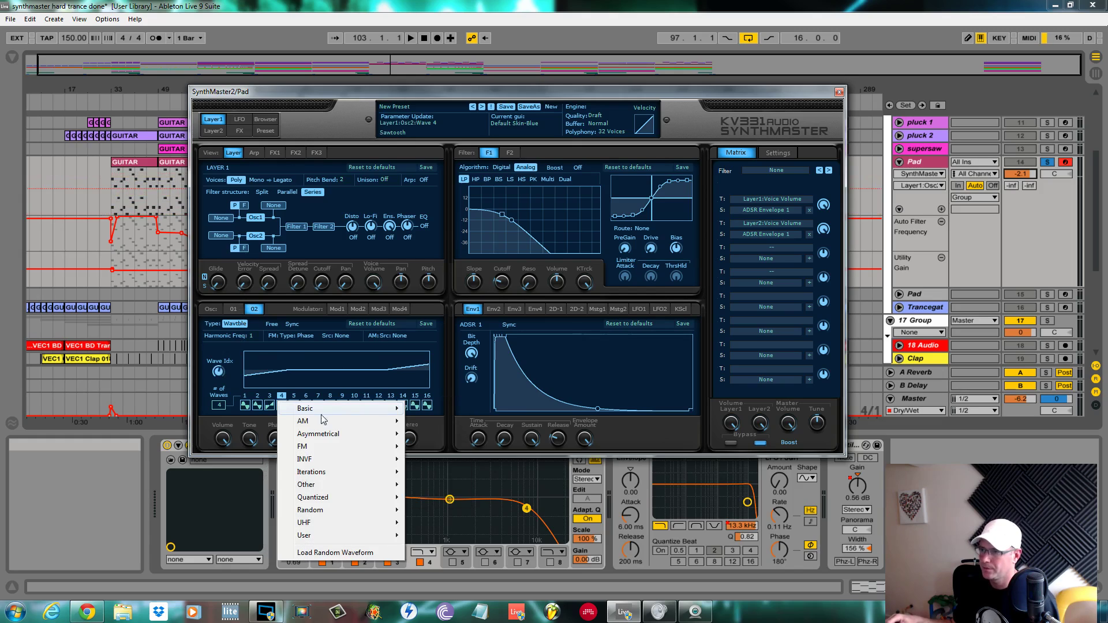
{"action": "mouse_move", "coordinate": [346, 408]}
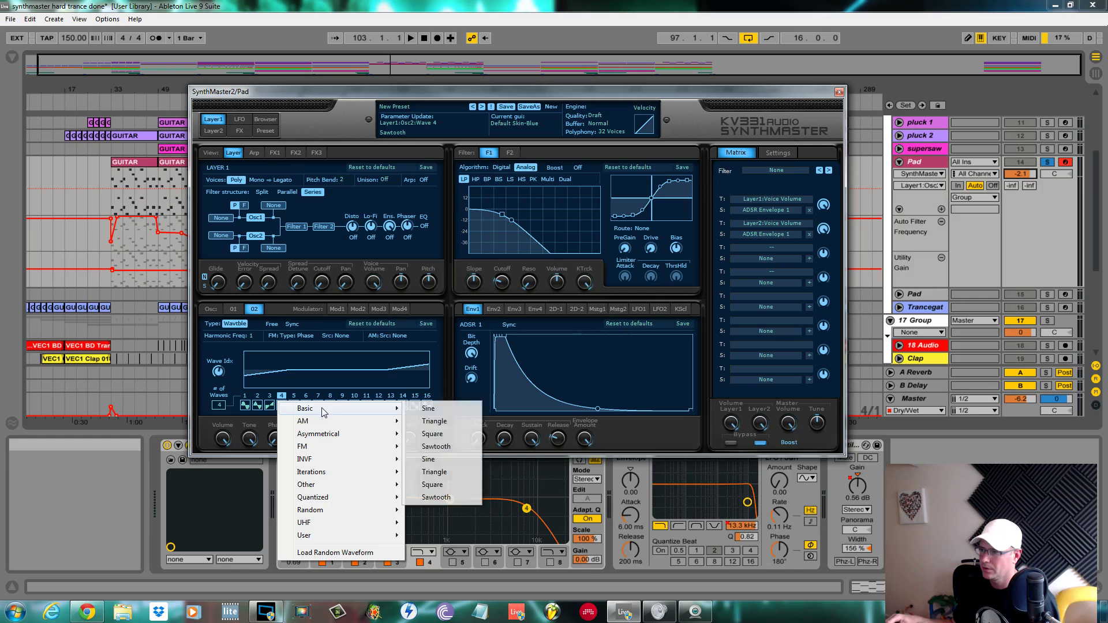
{"action": "left_click", "coordinate": [442, 434]}
{"action": "left_click_drag", "start_coordinate": [221, 374], "coordinate": [228, 508]}
{"action": "key", "text": "space"}
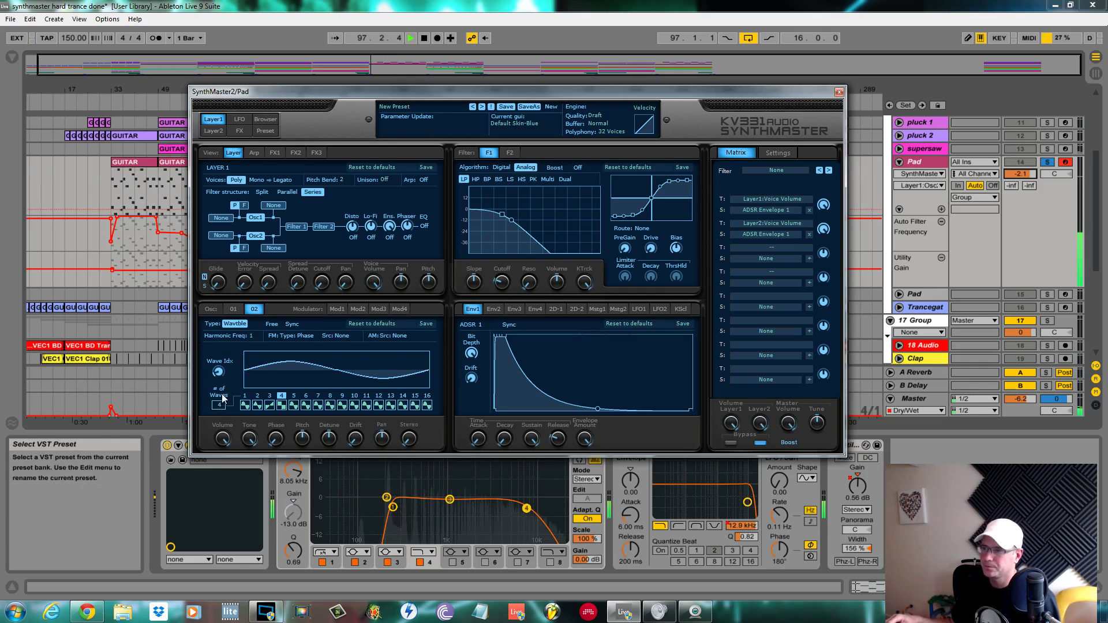
- Sweep oscillator 2's wave index upward while listening, then shift the synth window slightly
{"action": "left_click_drag", "start_coordinate": [224, 365], "coordinate": [247, 348]}
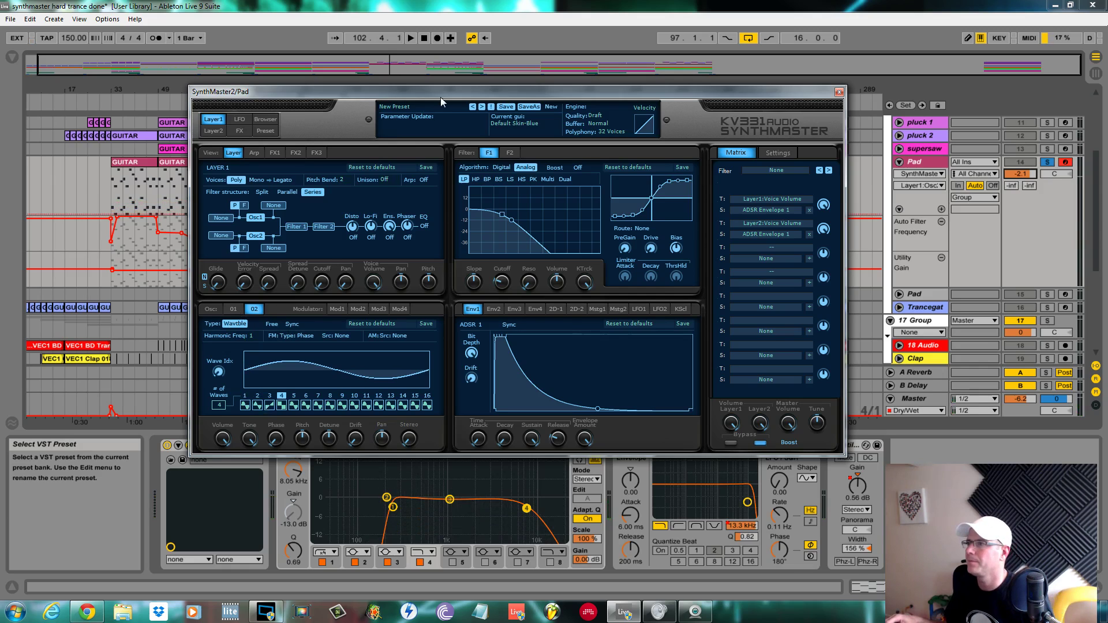
{"action": "left_click_drag", "start_coordinate": [441, 97], "coordinate": [465, 118]}
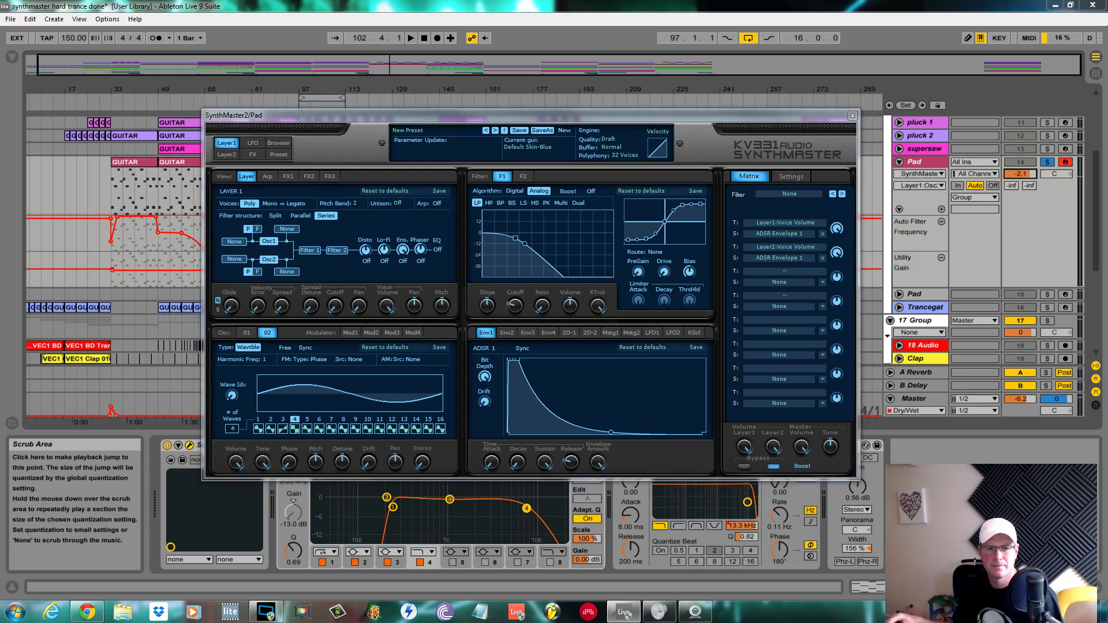
- Detune oscillator 1 slightly downward, then return to oscillator 2's wavetable settings
{"action": "left_click", "coordinate": [245, 333]}
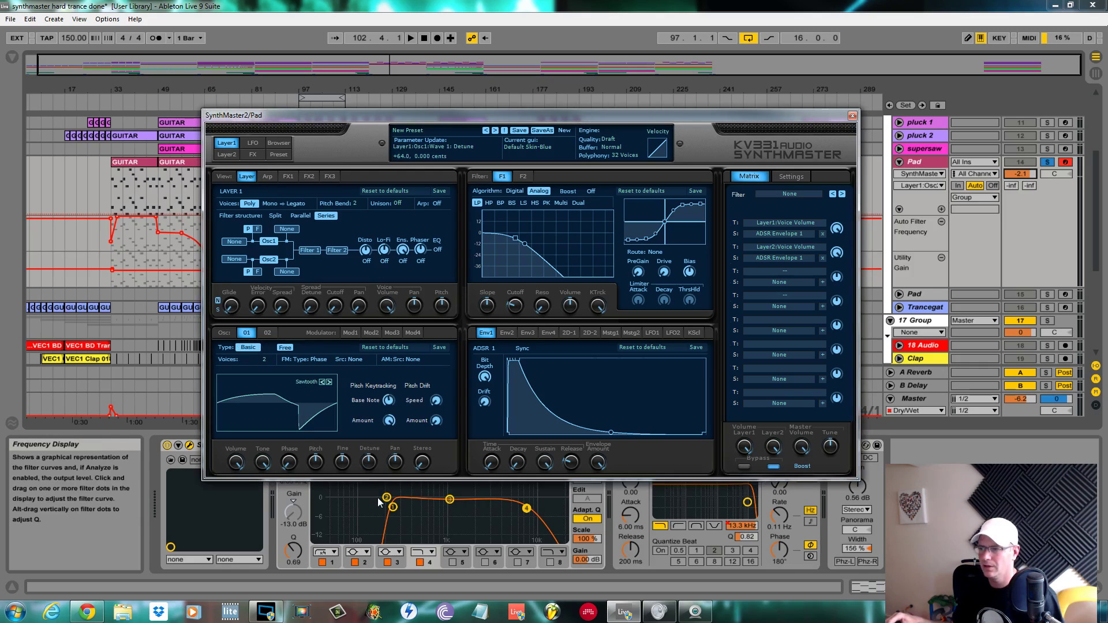
{"action": "left_click_drag", "start_coordinate": [371, 475], "coordinate": [373, 483]}
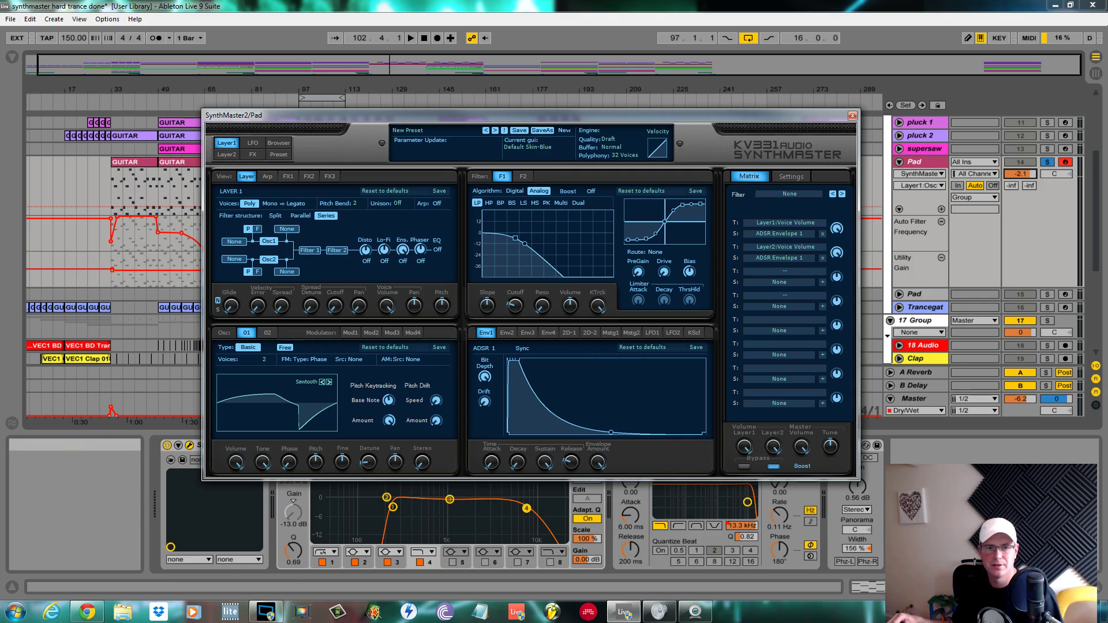
{"action": "left_click", "coordinate": [267, 333]}
{"action": "left_click", "coordinate": [346, 460]}
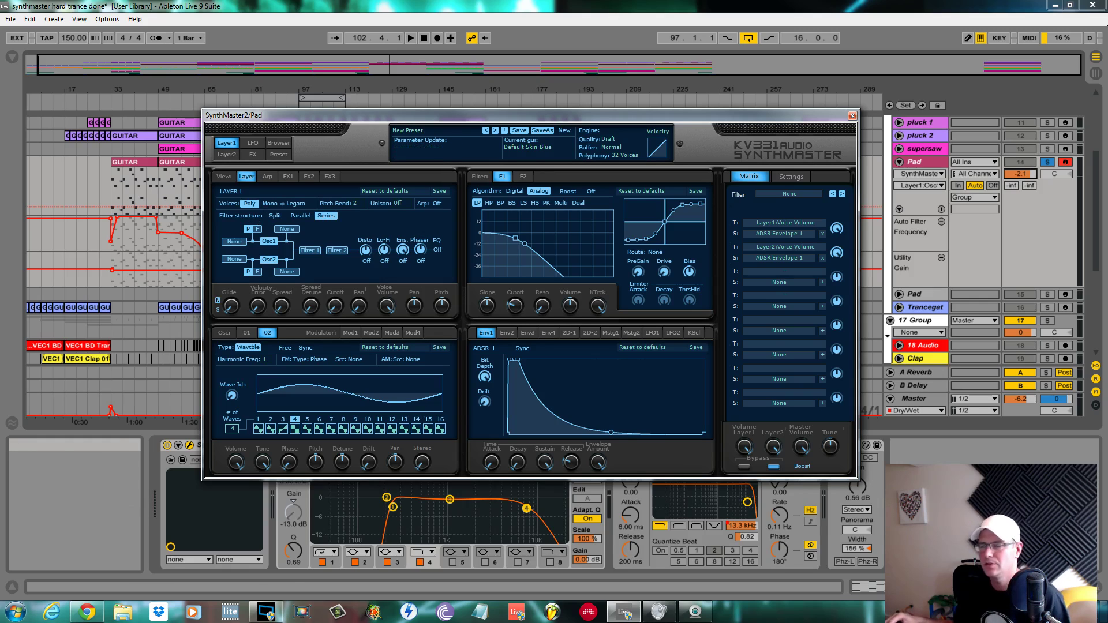
- Set unison to 4 voices with wider pan spread and some velocity spread, then play the pad
{"action": "left_click", "coordinate": [400, 203]}
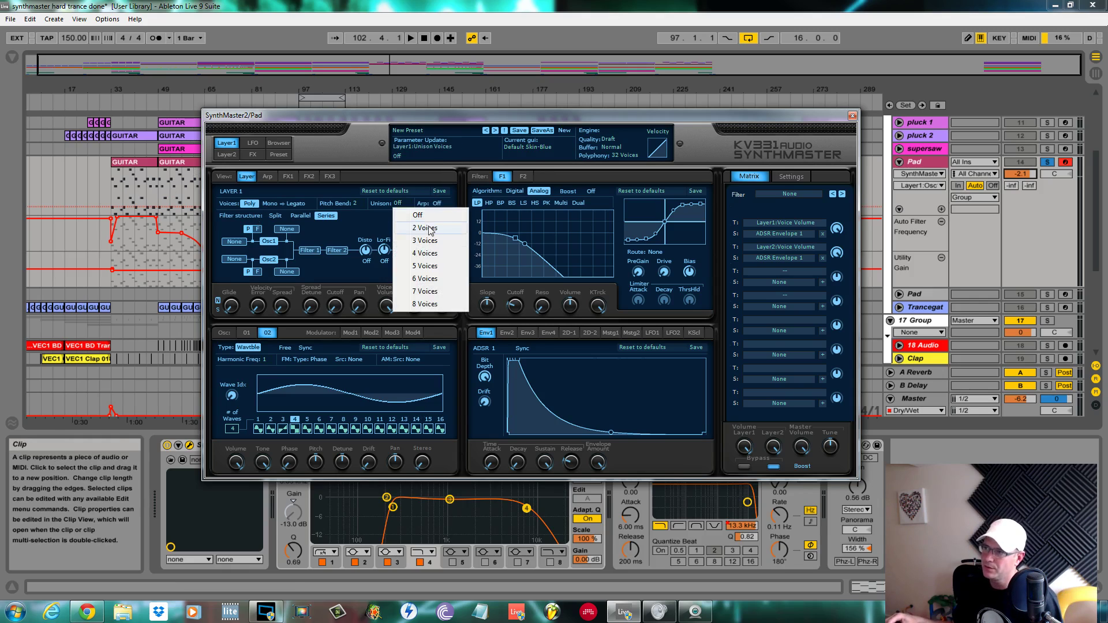
{"action": "left_click", "coordinate": [427, 253]}
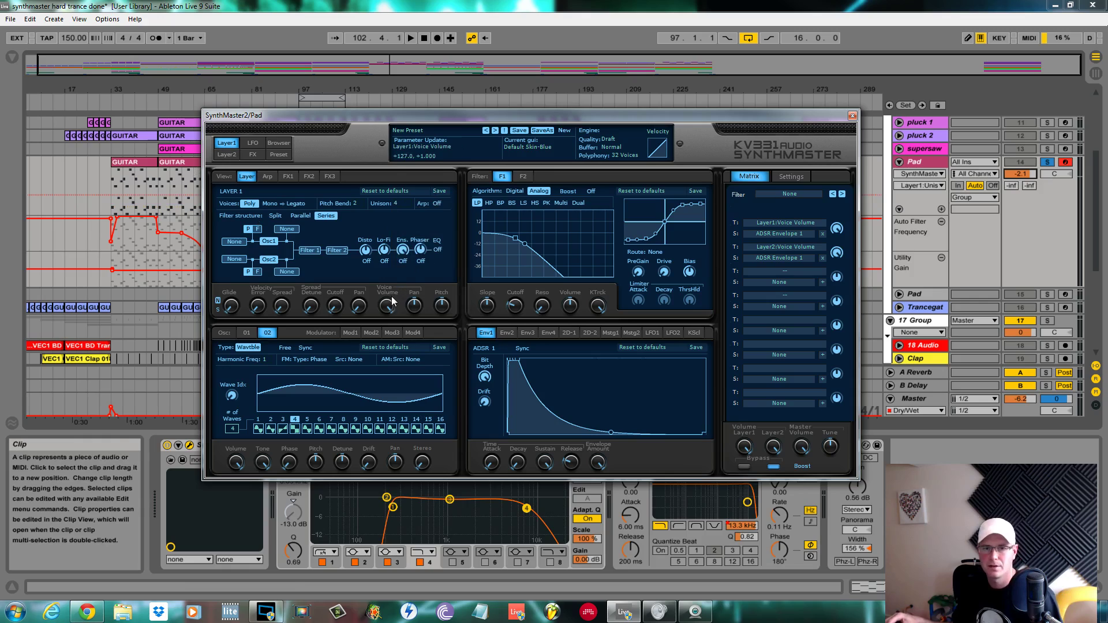
{"action": "left_click_drag", "start_coordinate": [359, 306], "coordinate": [359, 301]}
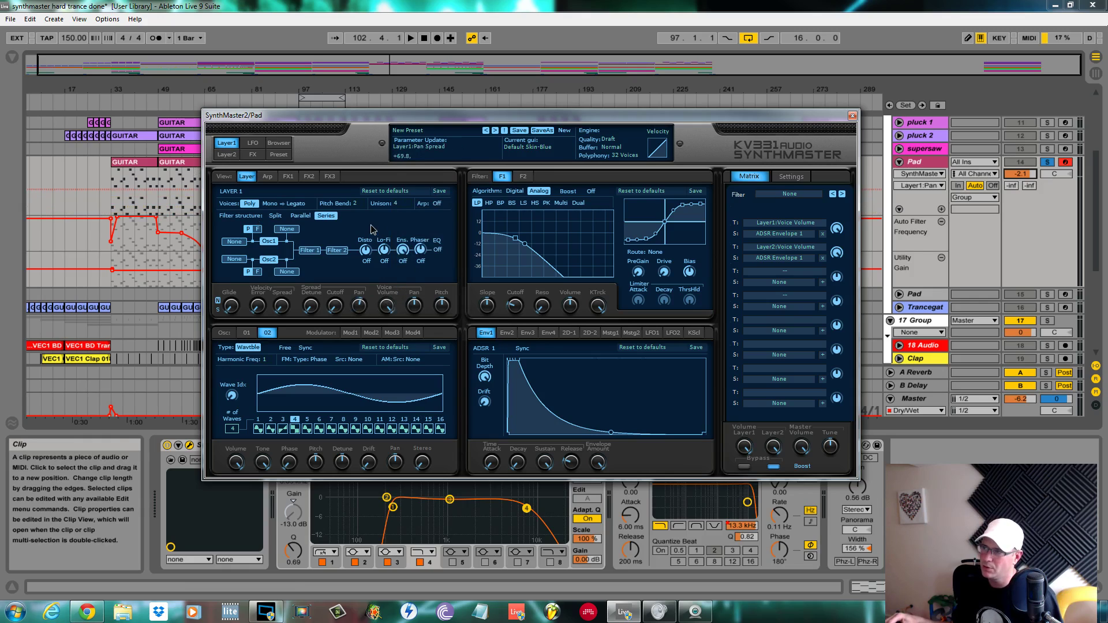
{"action": "left_click", "coordinate": [336, 308]}
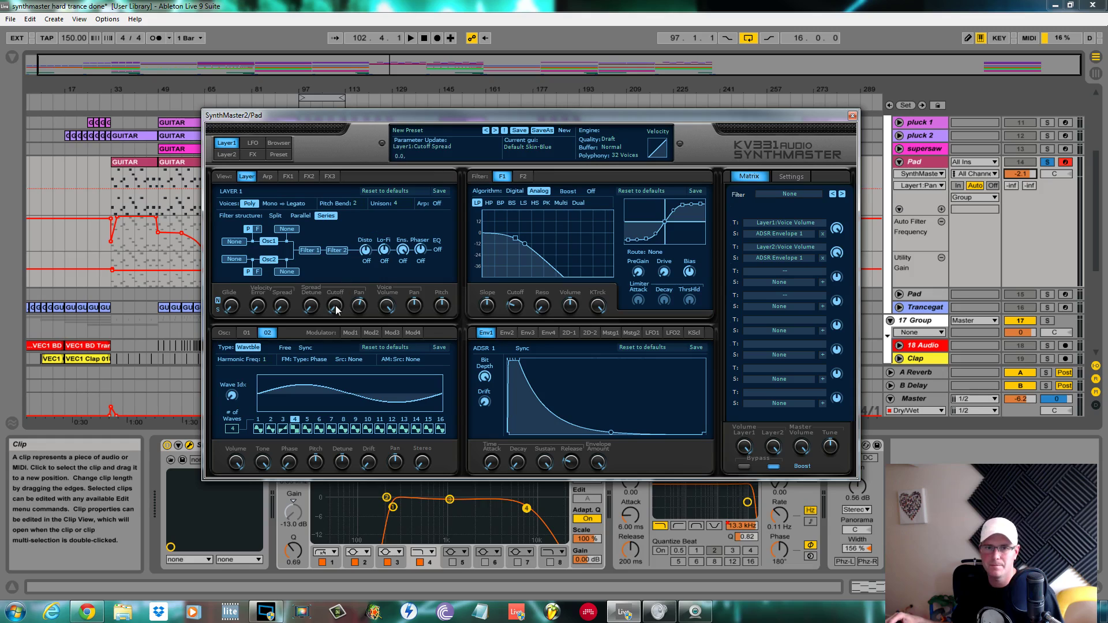
{"action": "left_click", "coordinate": [315, 309]}
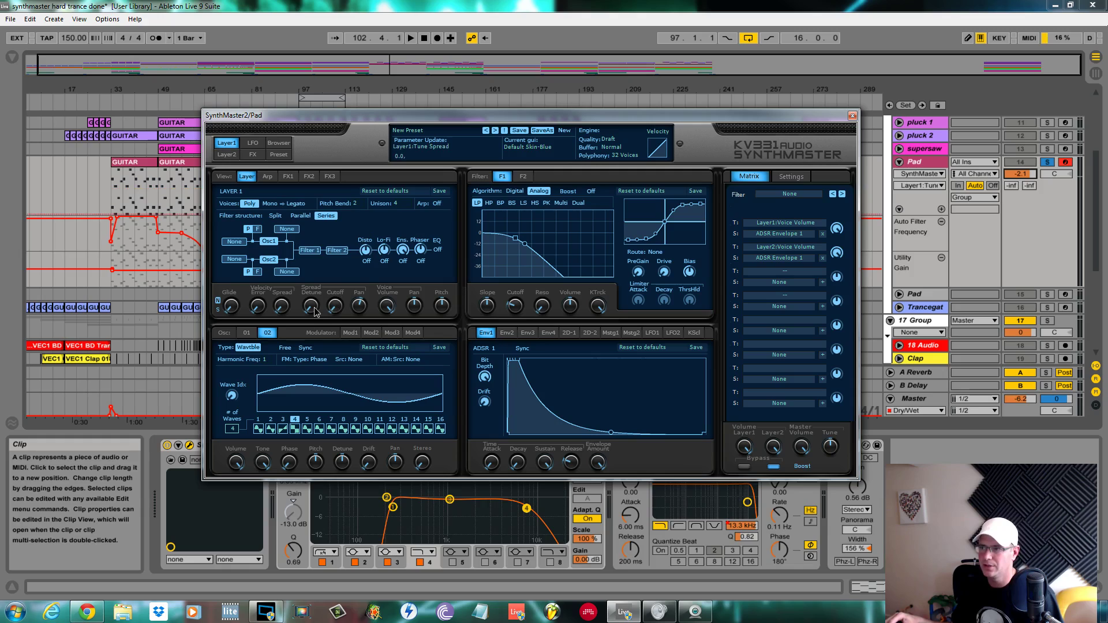
{"action": "left_click_drag", "start_coordinate": [286, 310], "coordinate": [289, 278]}
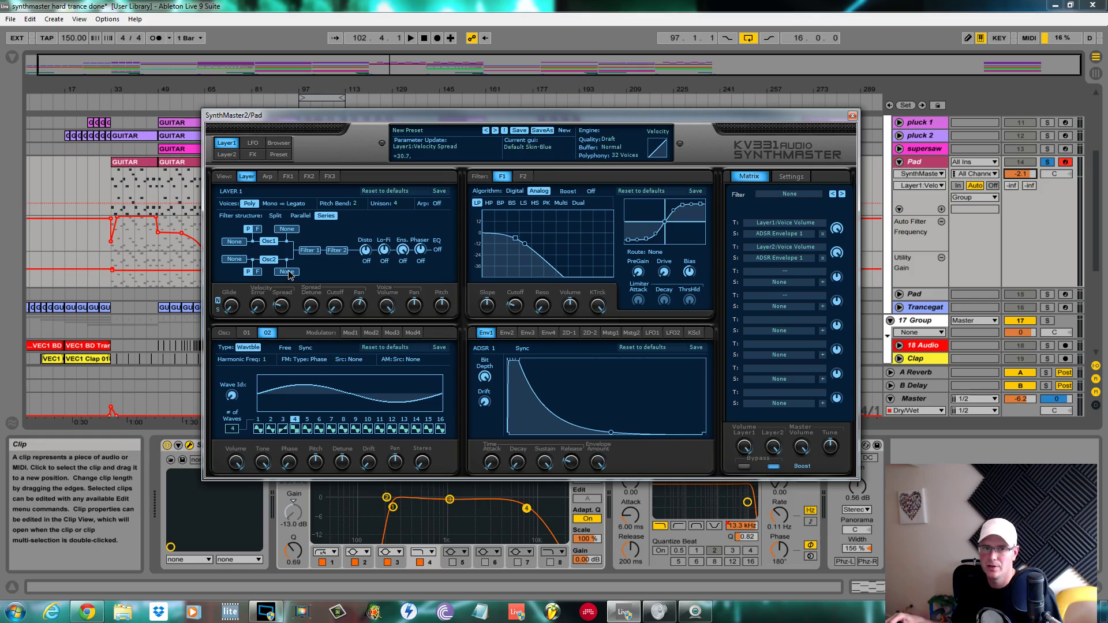
{"action": "left_click", "coordinate": [313, 310]}
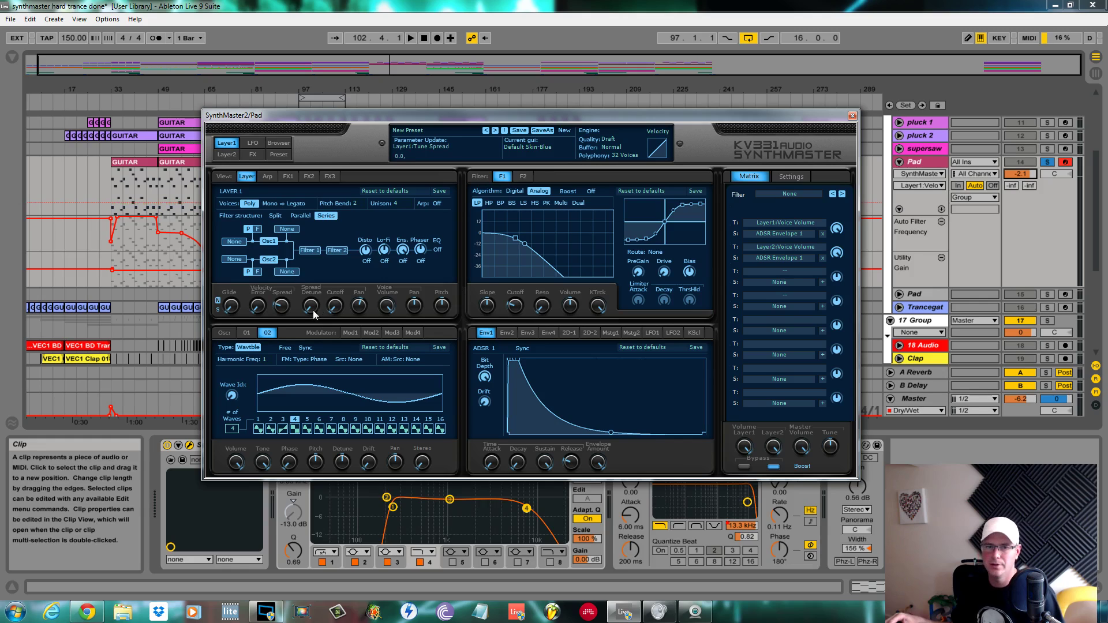
{"action": "key", "text": "space"}
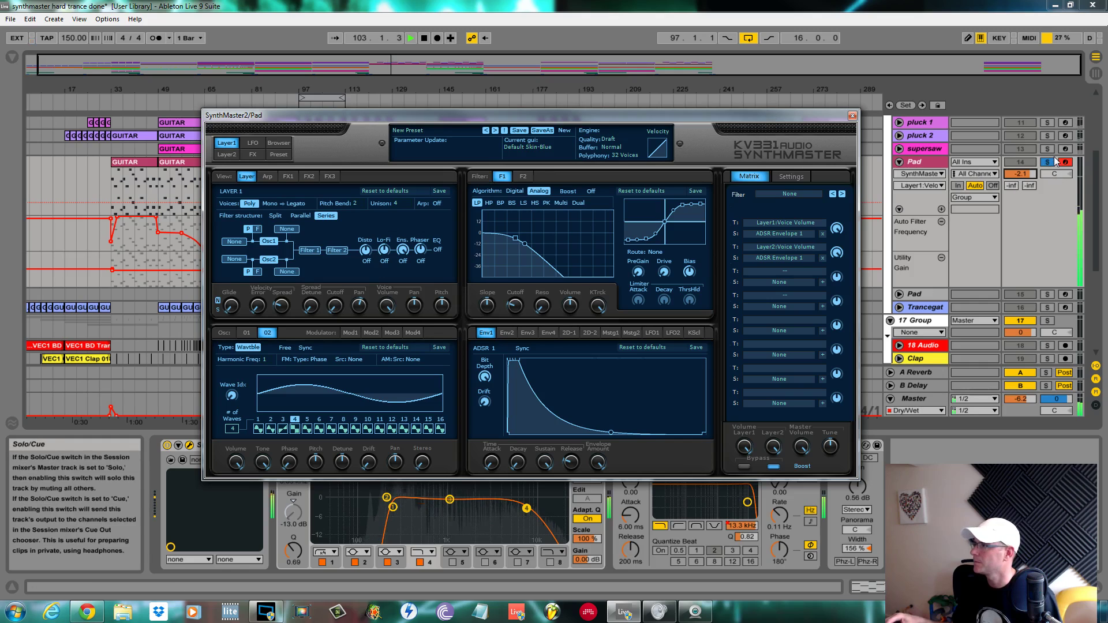
{"action": "left_click_drag", "start_coordinate": [546, 120], "coordinate": [554, 148]}
- Drag oscillator 2's wave index up to about +112 for the stepped square sound, then stop playback
{"action": "left_click", "coordinate": [241, 425]}
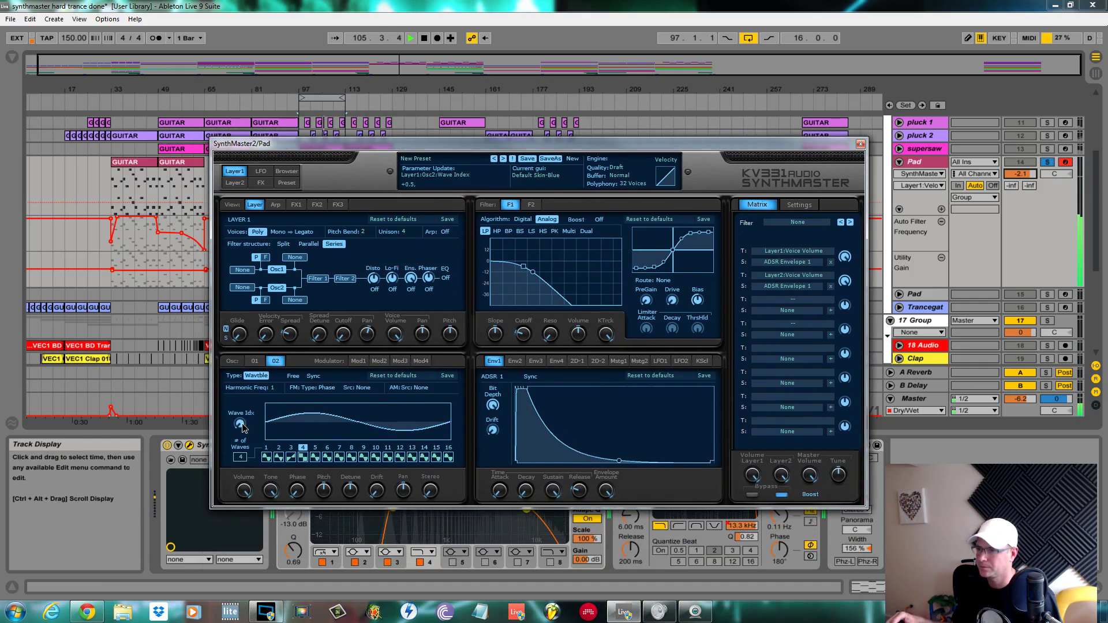
{"action": "left_click_drag", "start_coordinate": [242, 427], "coordinate": [224, 209]}
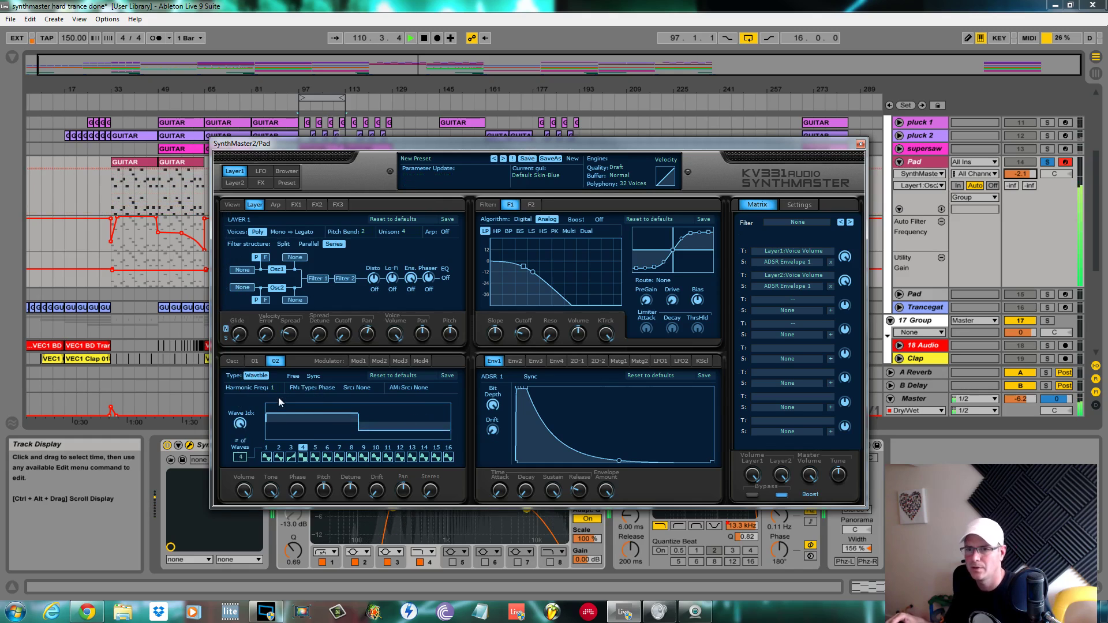
{"action": "key", "text": "space"}
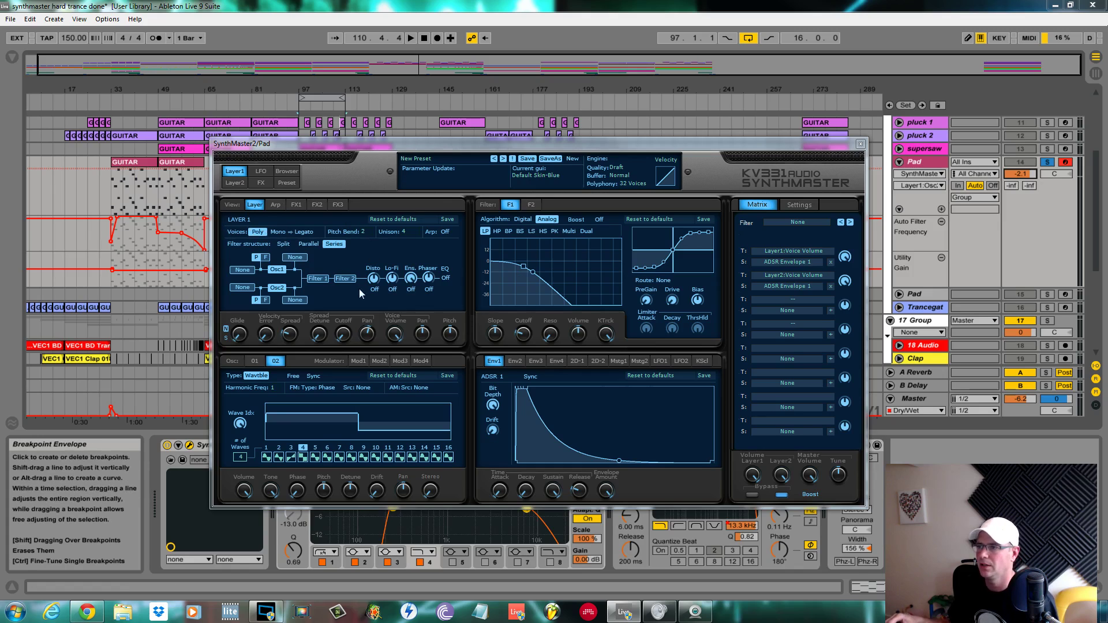
- Enable Echo on global FX insert 2, audition it, and raise layer 1's Bus 2 send
{"action": "left_click", "coordinate": [263, 182]}
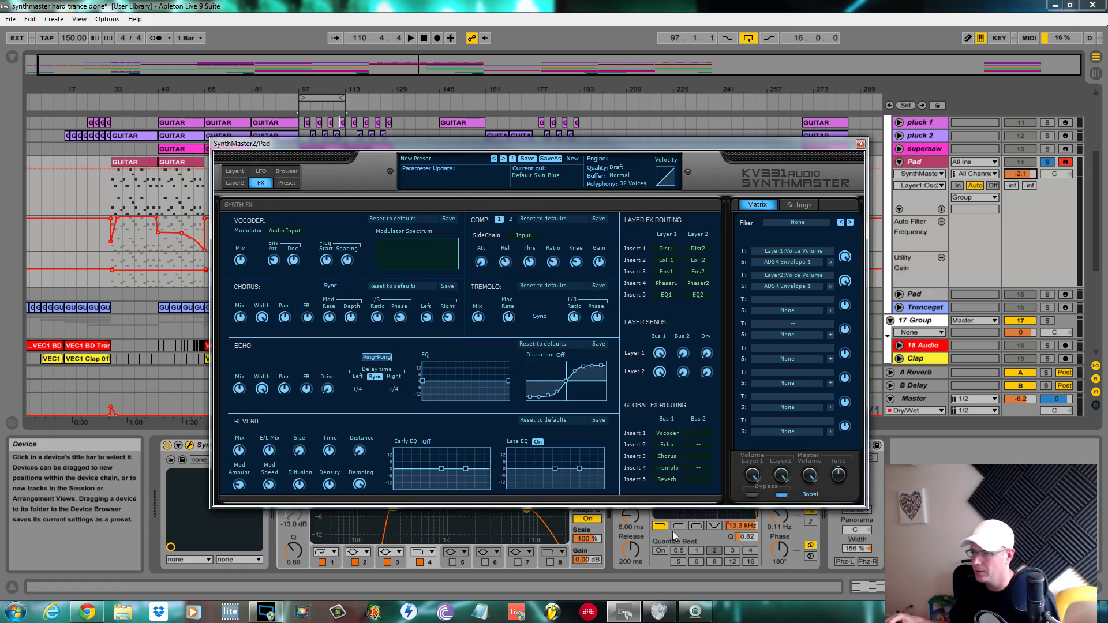
{"action": "left_click", "coordinate": [669, 446]}
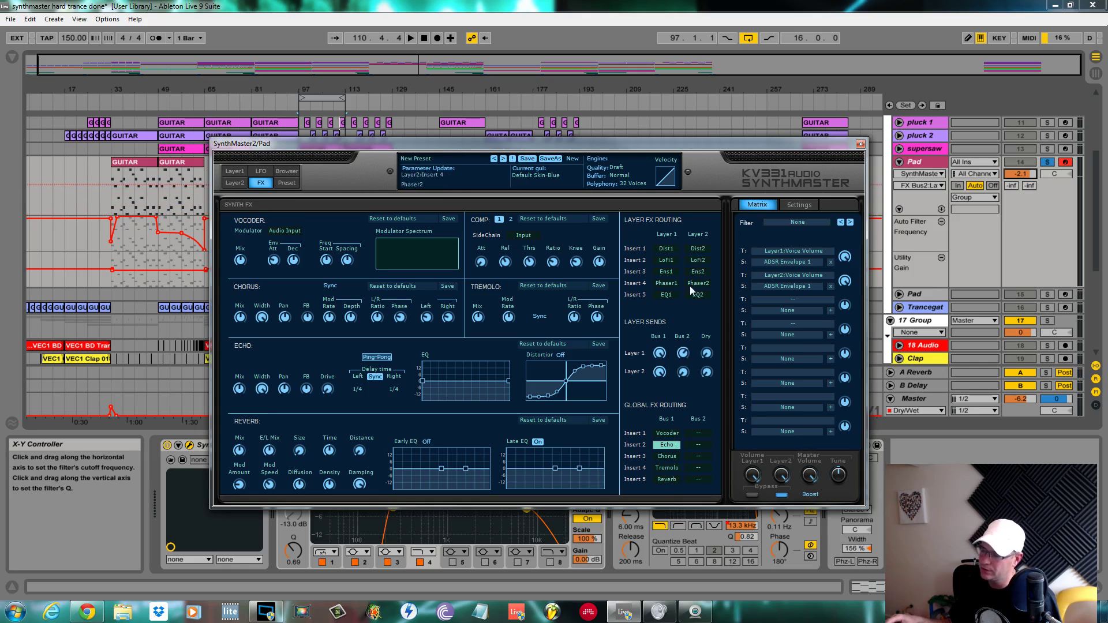
{"action": "scroll", "coordinate": [684, 355], "scroll_direction": "up", "scroll_amount": 2}
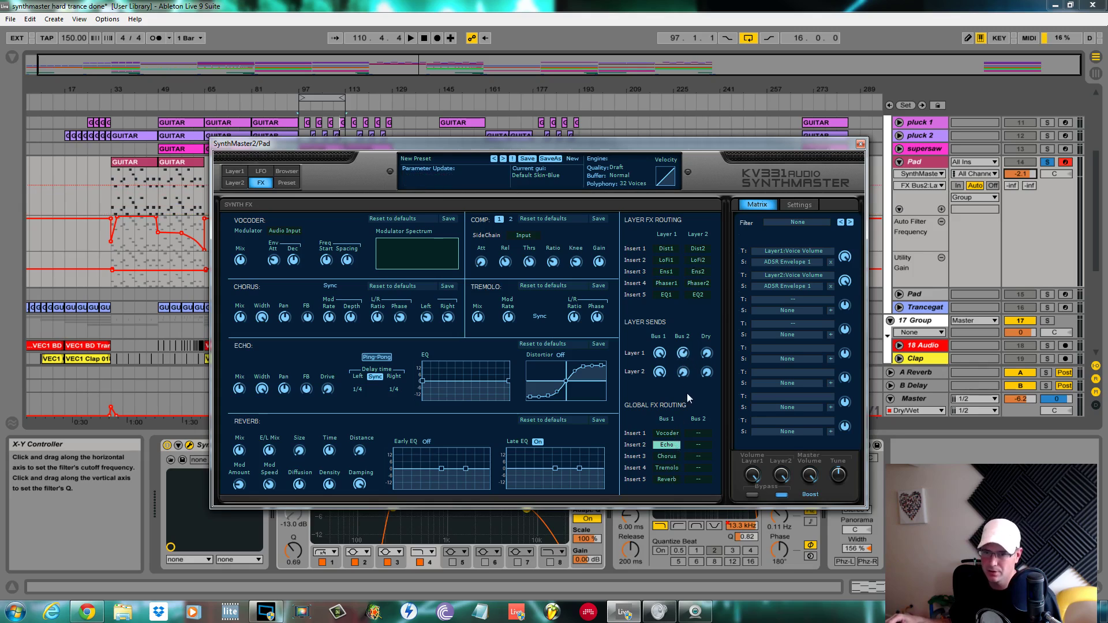
{"action": "key", "text": "space"}
{"action": "scroll", "coordinate": [694, 357], "scroll_direction": "up", "scroll_amount": 4}
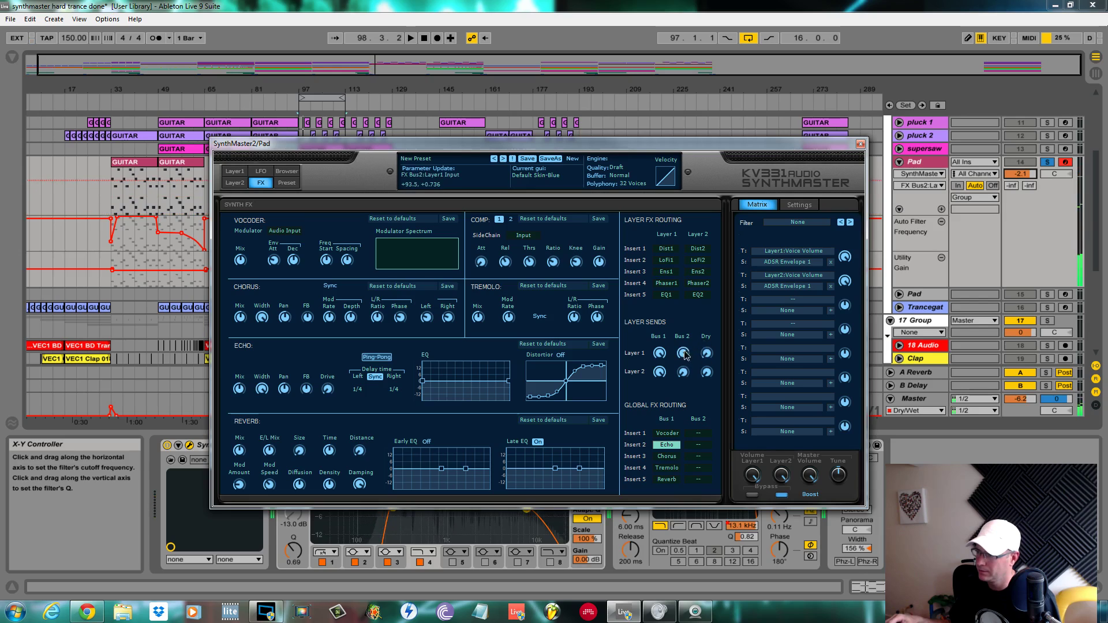
{"action": "key", "text": "space"}
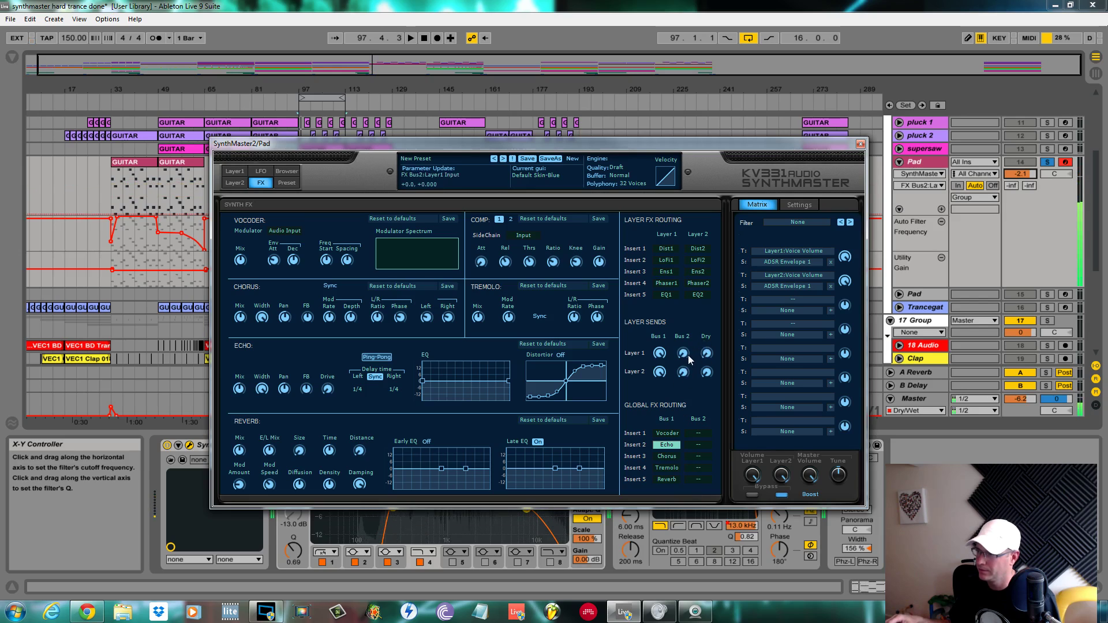
{"action": "left_click_drag", "start_coordinate": [687, 359], "coordinate": [686, 263]}
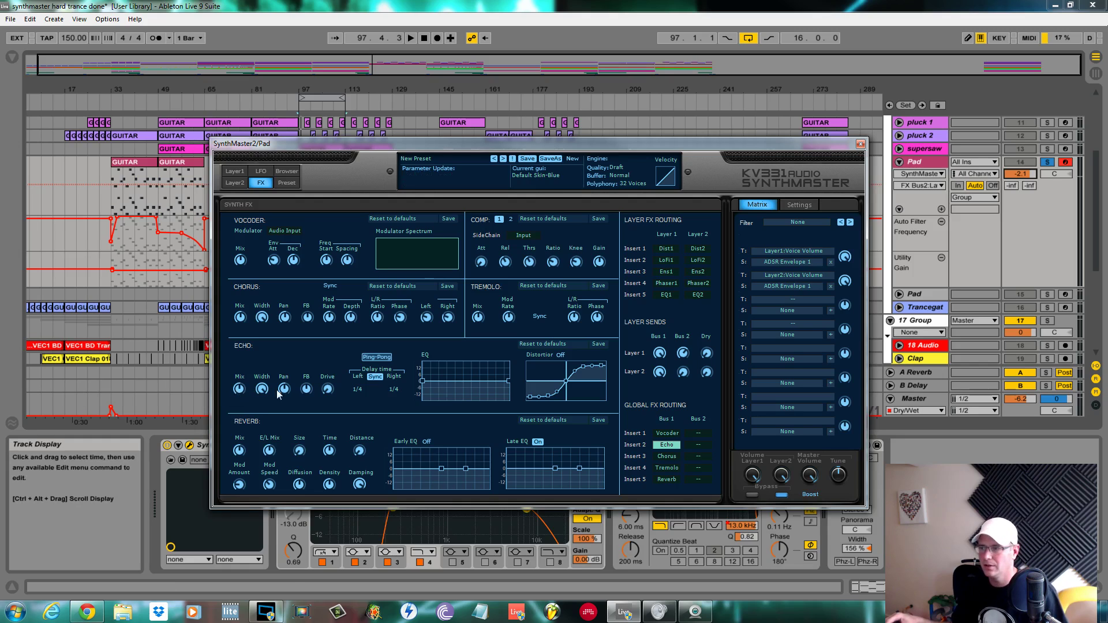
- Raise the Echo feedback slightly, leaving drive and delay time unchanged
{"action": "left_click", "coordinate": [307, 388]}
{"action": "left_click_drag", "start_coordinate": [305, 379], "coordinate": [303, 376]}
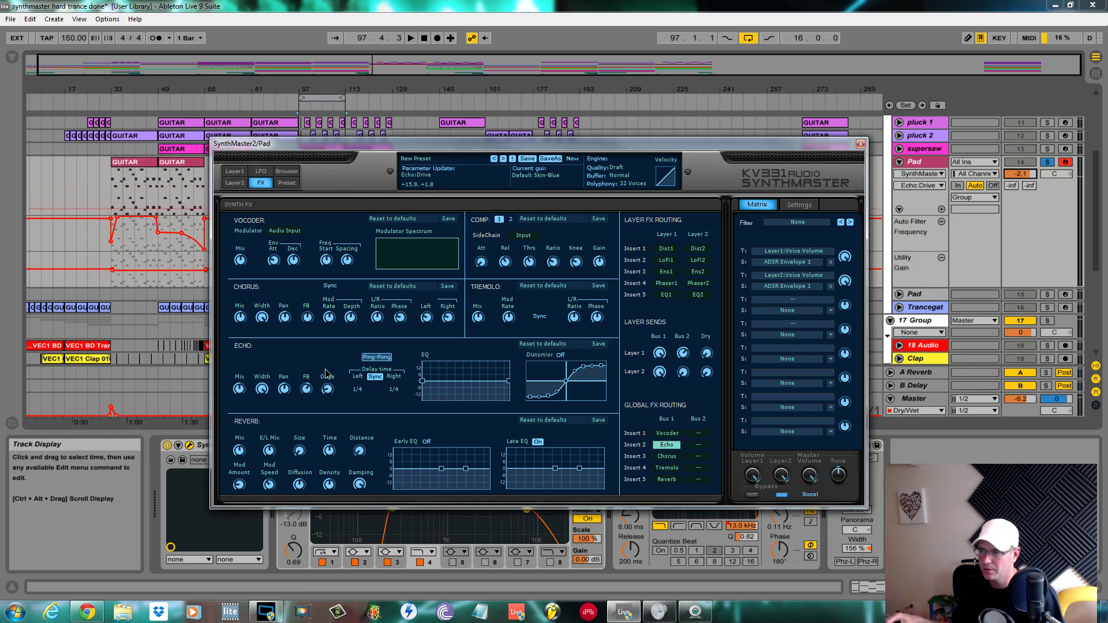
{"action": "left_click", "coordinate": [327, 383]}
{"action": "left_click", "coordinate": [358, 389]}
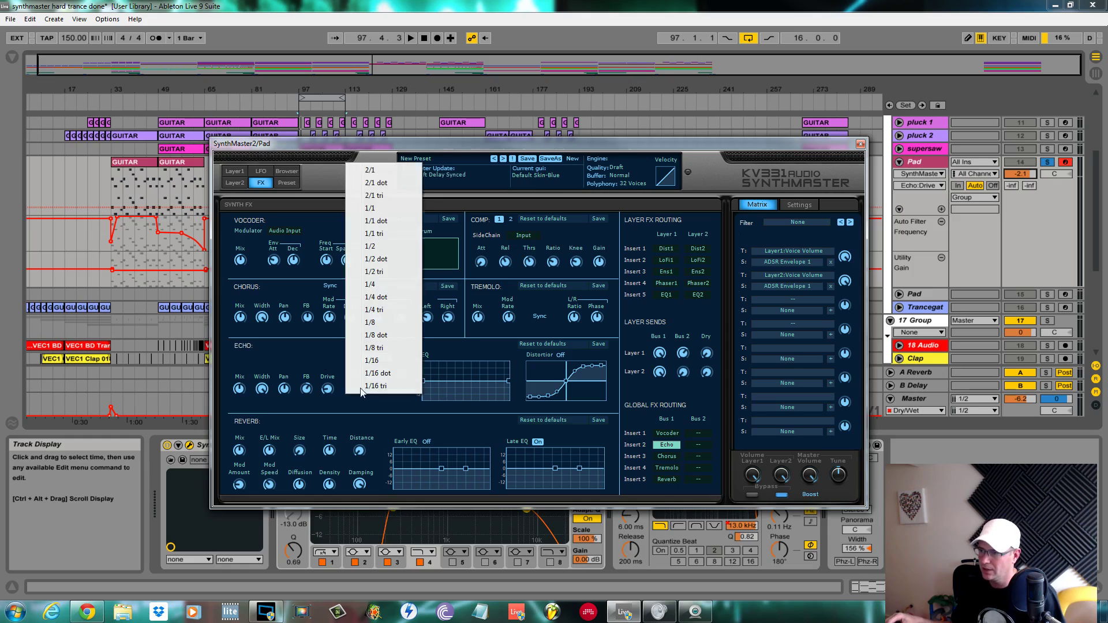
{"action": "left_click", "coordinate": [372, 322]}
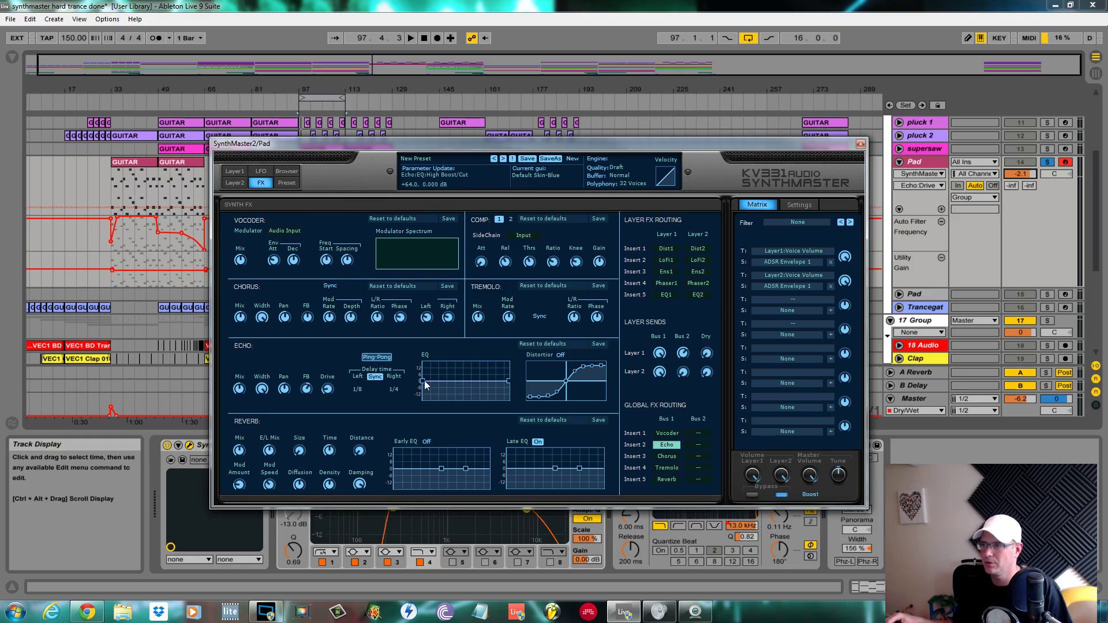
- Boost the echo's low shelf, enable echo distortion, and lower the Pad track to about -11 dB while playing
{"action": "left_click_drag", "start_coordinate": [425, 386], "coordinate": [456, 370]}
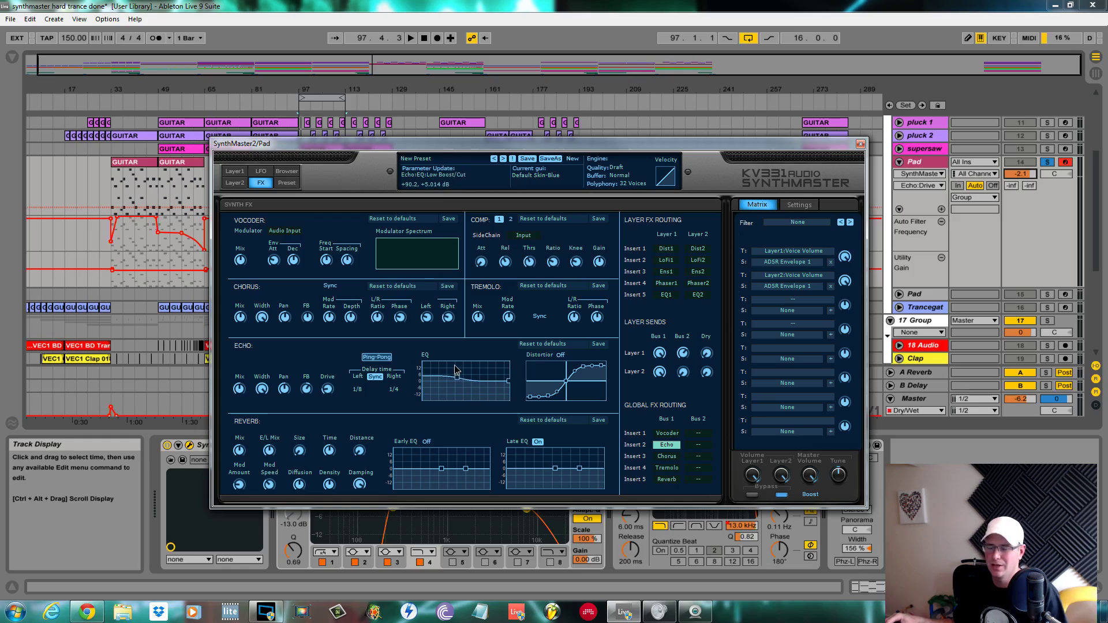
{"action": "left_click", "coordinate": [560, 355]}
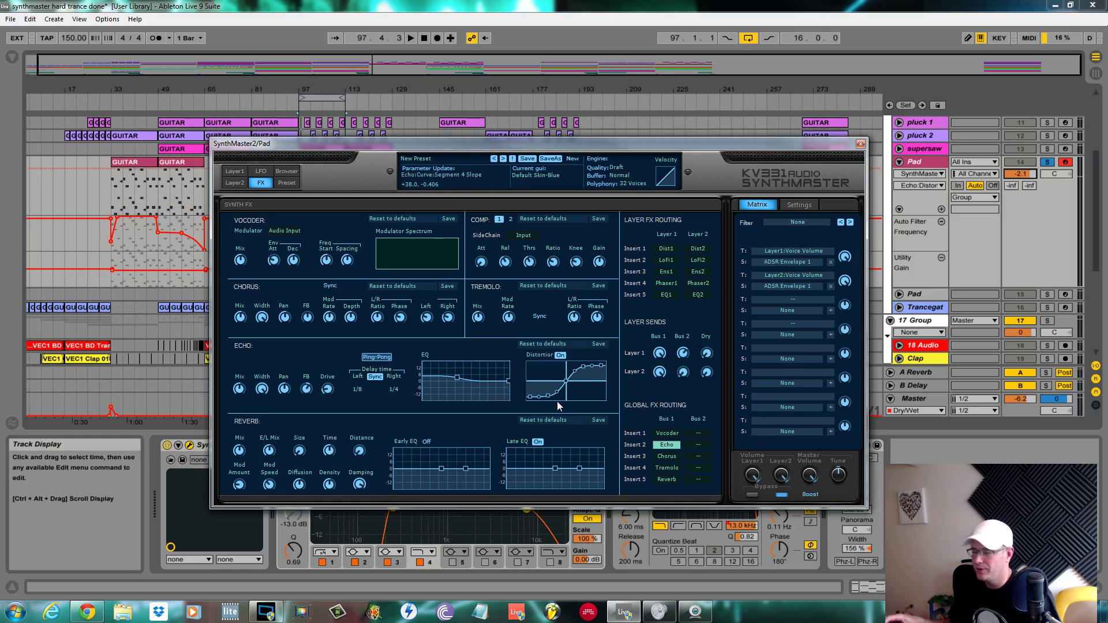
{"action": "key", "text": "space"}
{"action": "left_click_drag", "start_coordinate": [1021, 174], "coordinate": [1021, 220]}
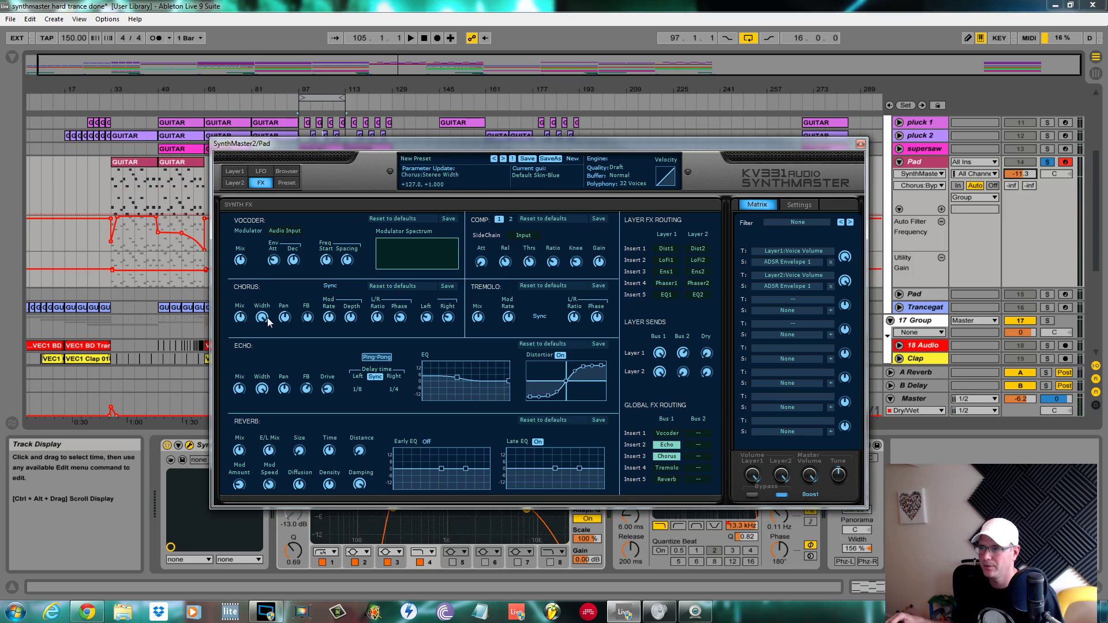
- Raise the chorus and echo feedback slightly and slow the chorus modulation rate
{"action": "left_click", "coordinate": [310, 309]}
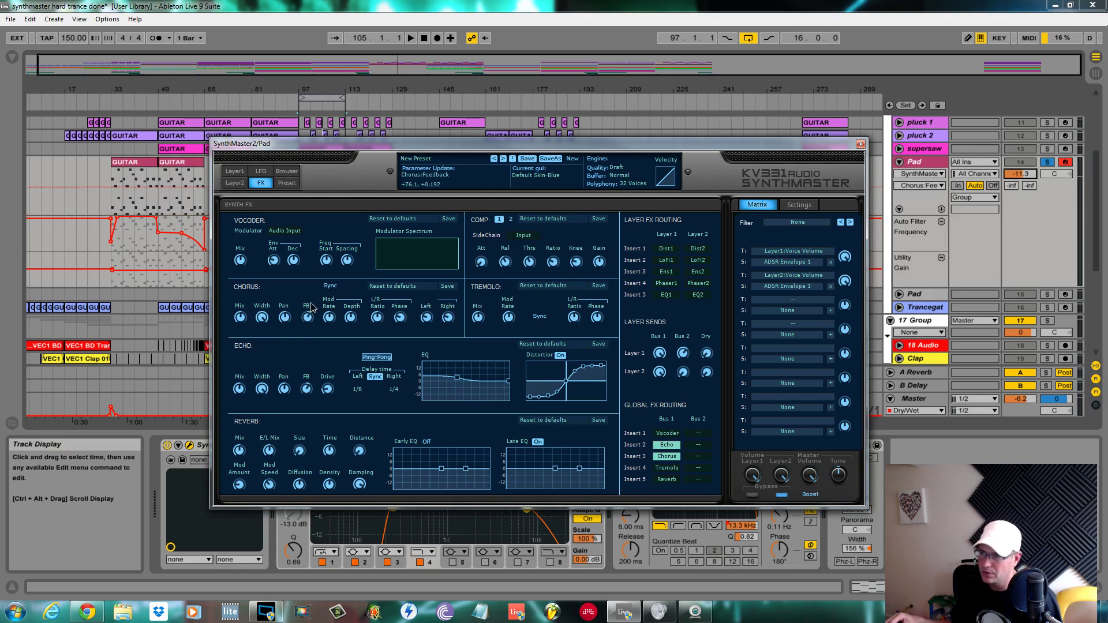
{"action": "left_click_drag", "start_coordinate": [310, 306], "coordinate": [312, 302]}
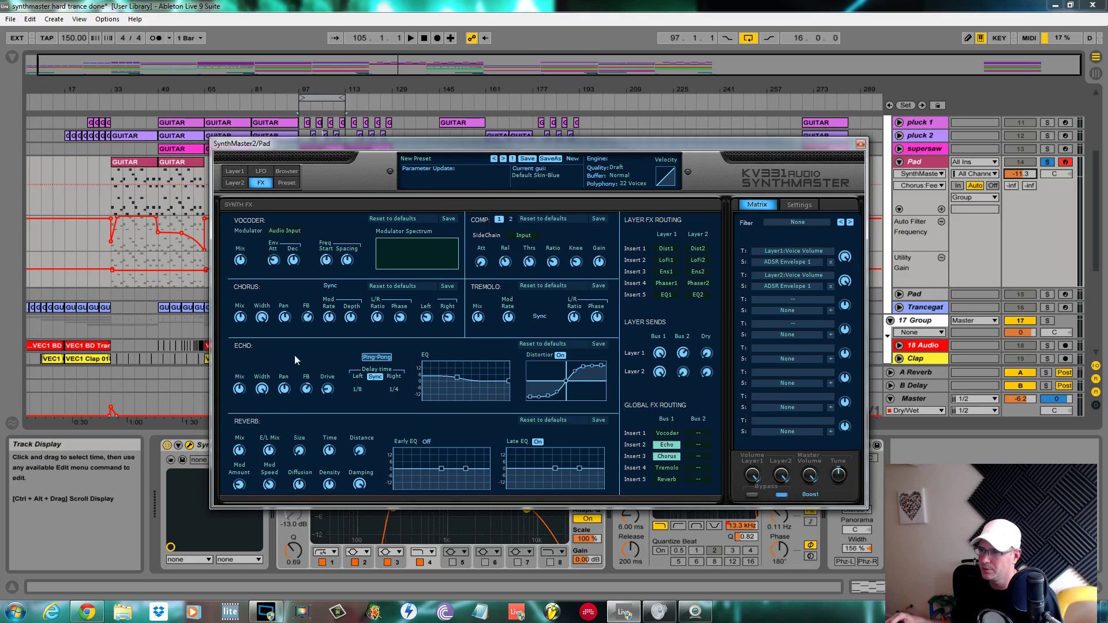
{"action": "left_click_drag", "start_coordinate": [309, 390], "coordinate": [309, 390]}
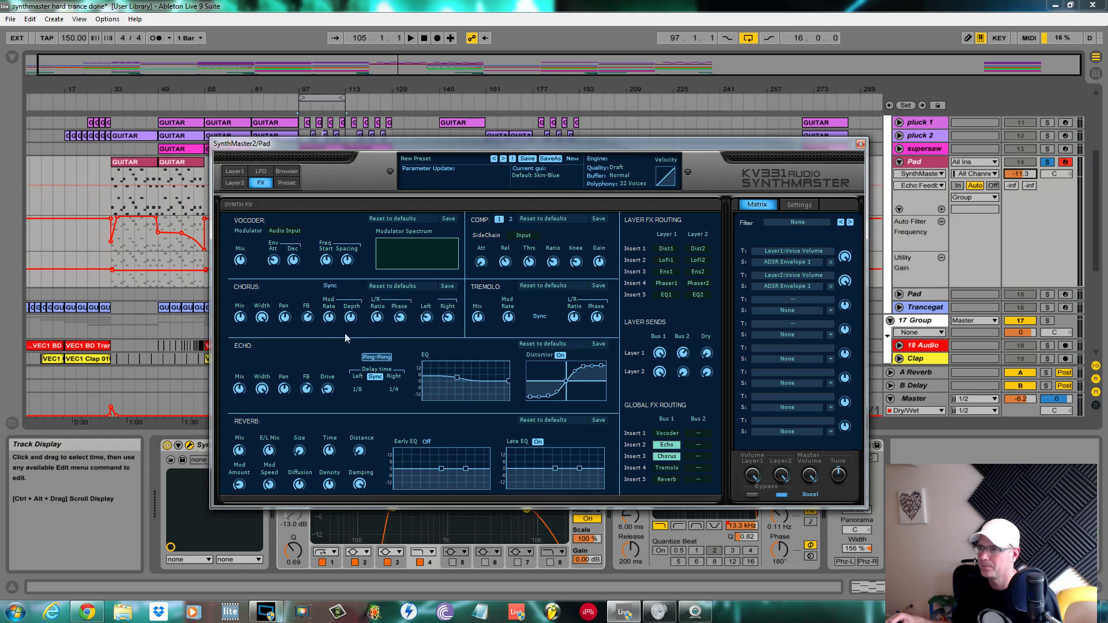
{"action": "left_click", "coordinate": [329, 323]}
{"action": "left_click_drag", "start_coordinate": [329, 322], "coordinate": [329, 336]}
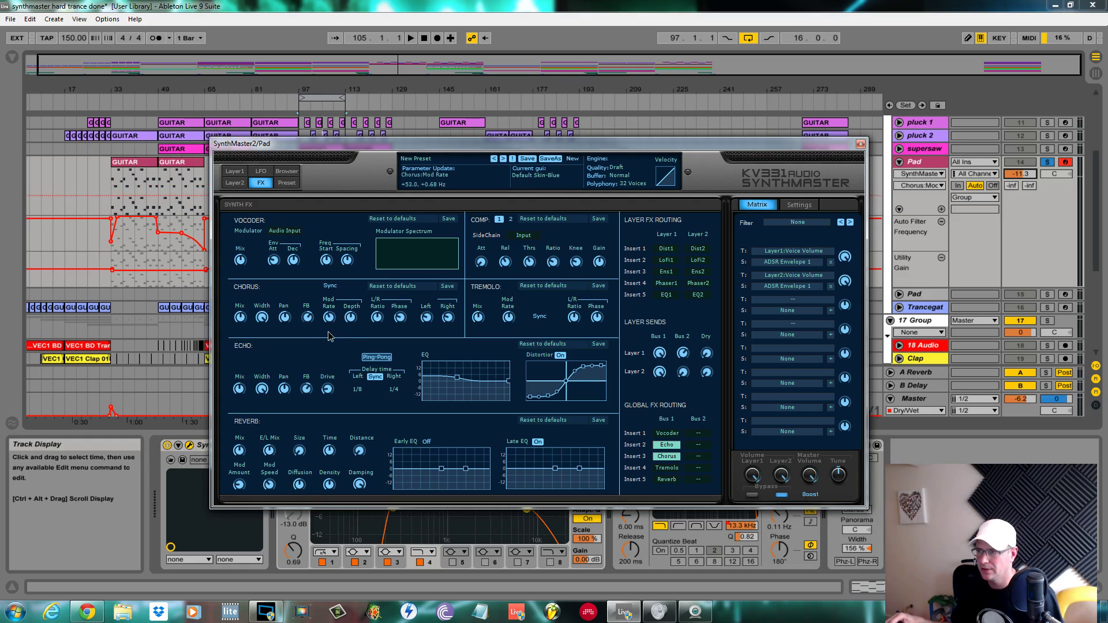
{"action": "left_click", "coordinate": [350, 318]}
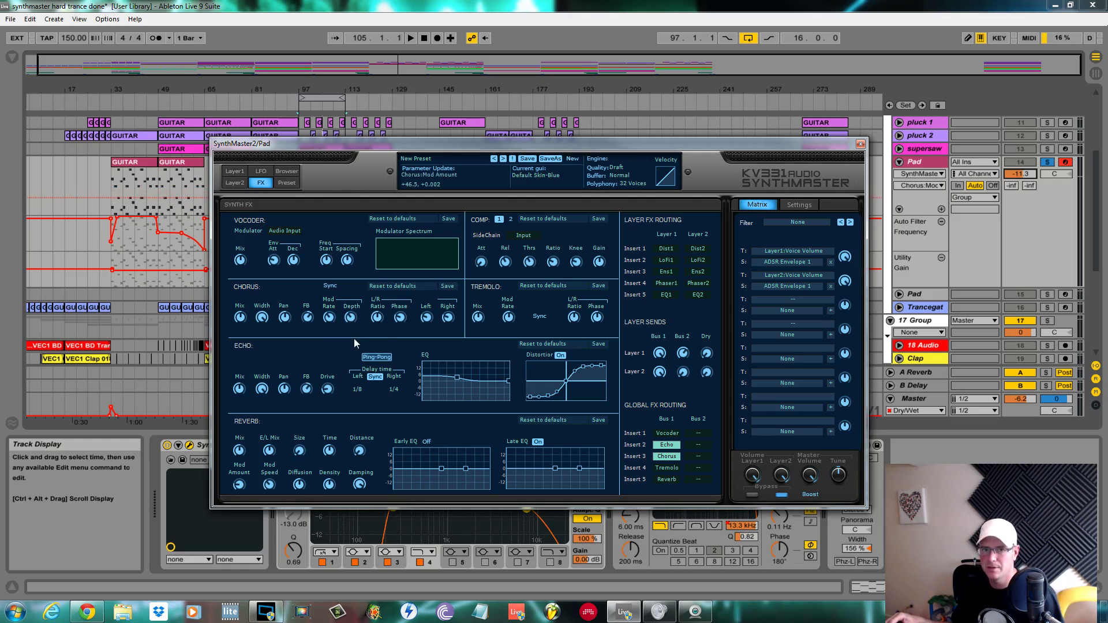
- Widen the chorus phase to 149 degrees, play, and reduce the layer's Bus 1 send
{"action": "left_click", "coordinate": [402, 316]}
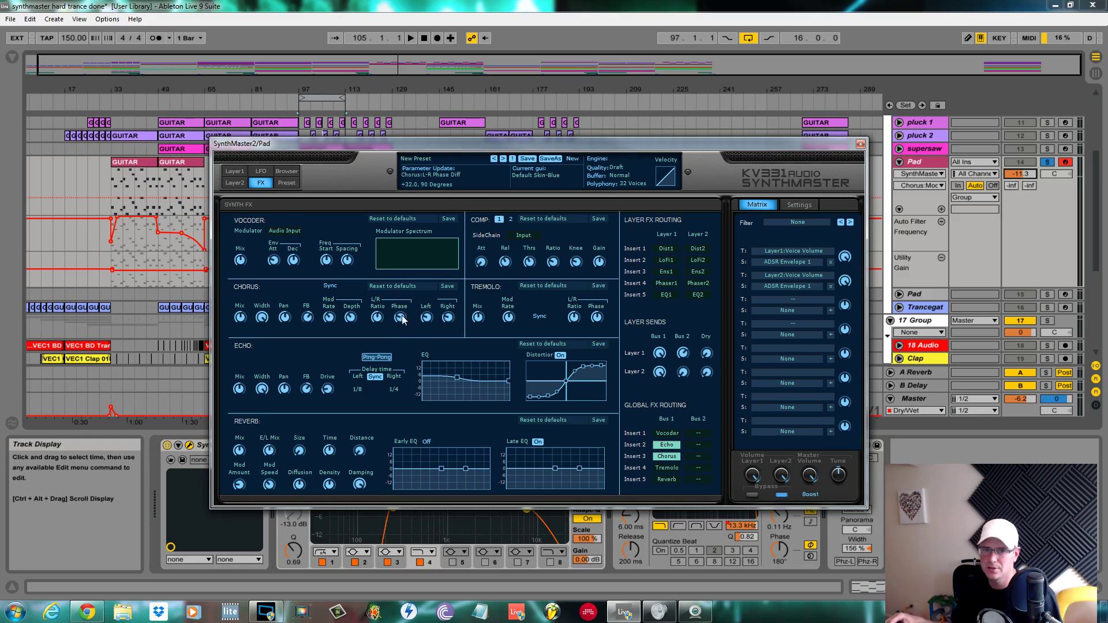
{"action": "left_click_drag", "start_coordinate": [404, 315], "coordinate": [407, 296]}
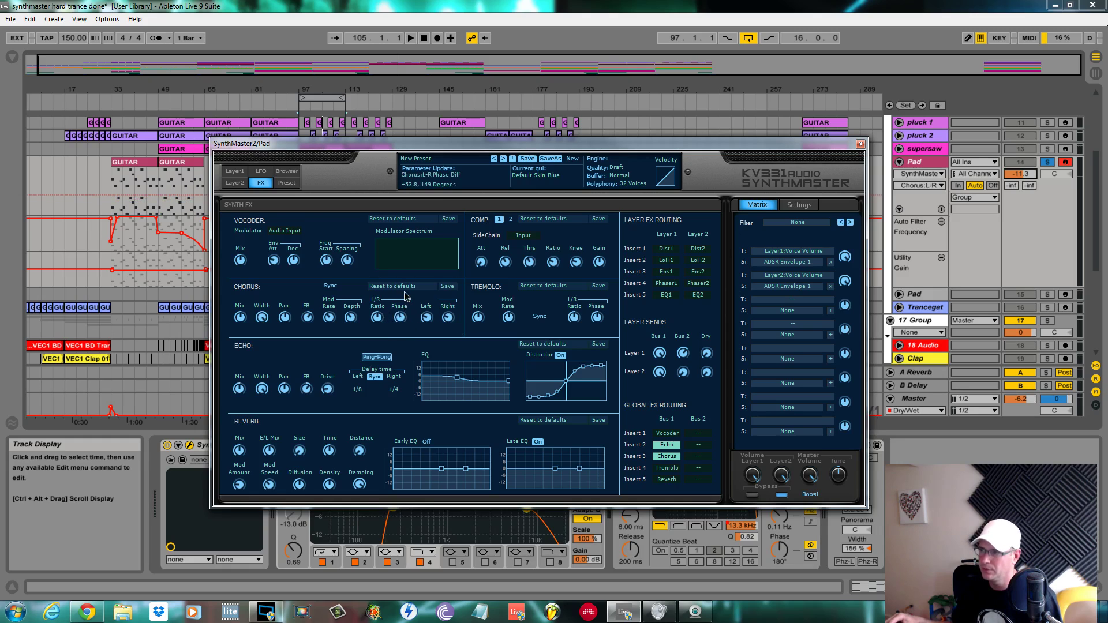
{"action": "key", "text": "space"}
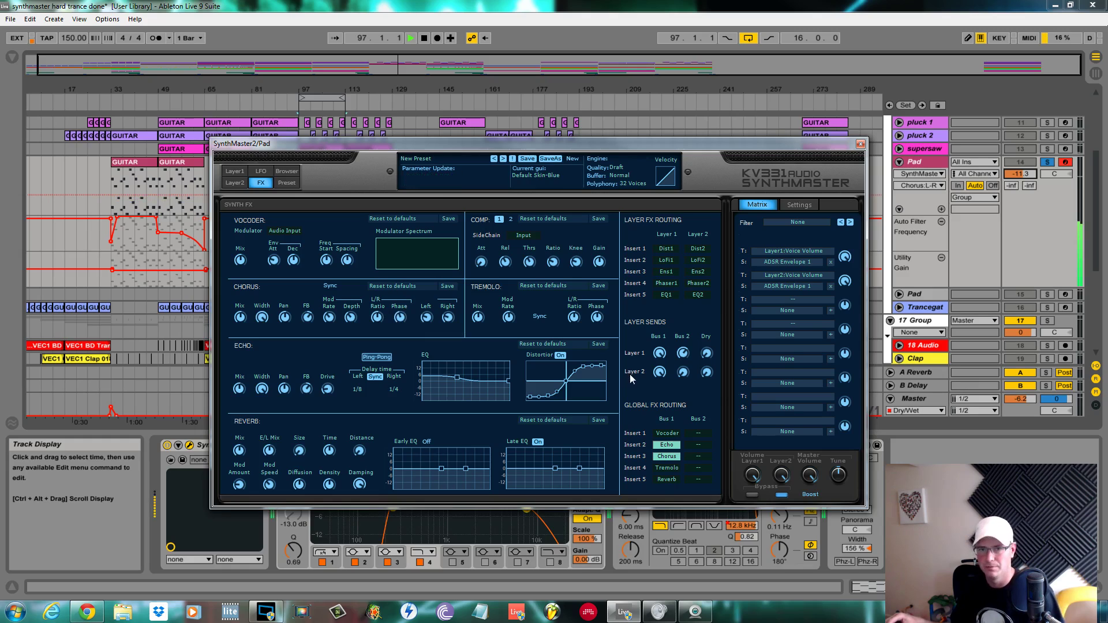
{"action": "left_click", "coordinate": [661, 371]}
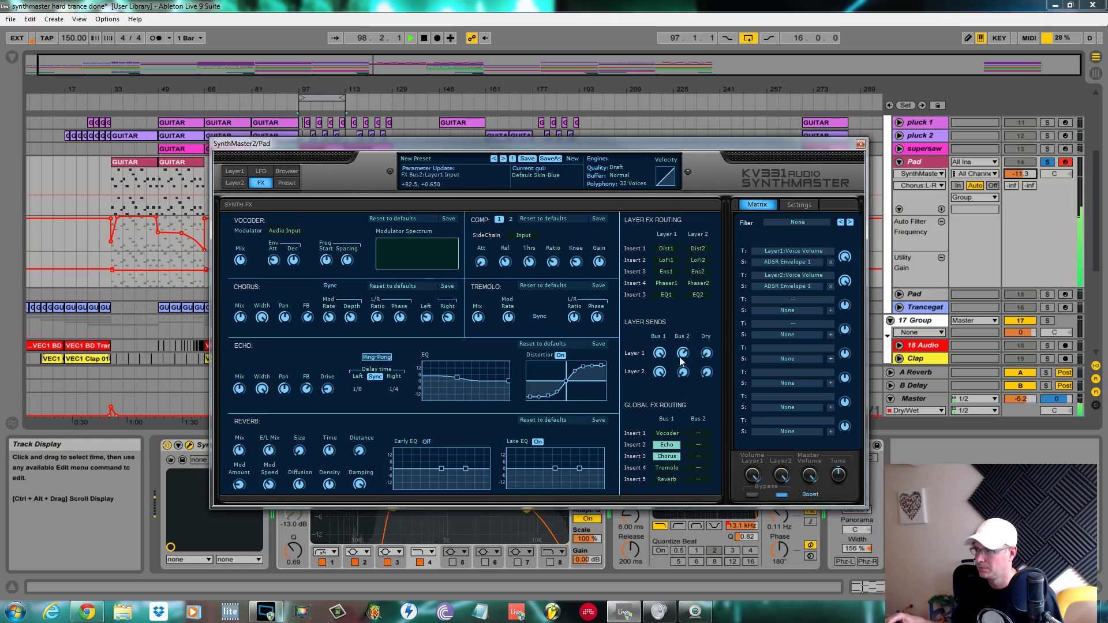
{"action": "left_click_drag", "start_coordinate": [663, 372], "coordinate": [668, 409]}
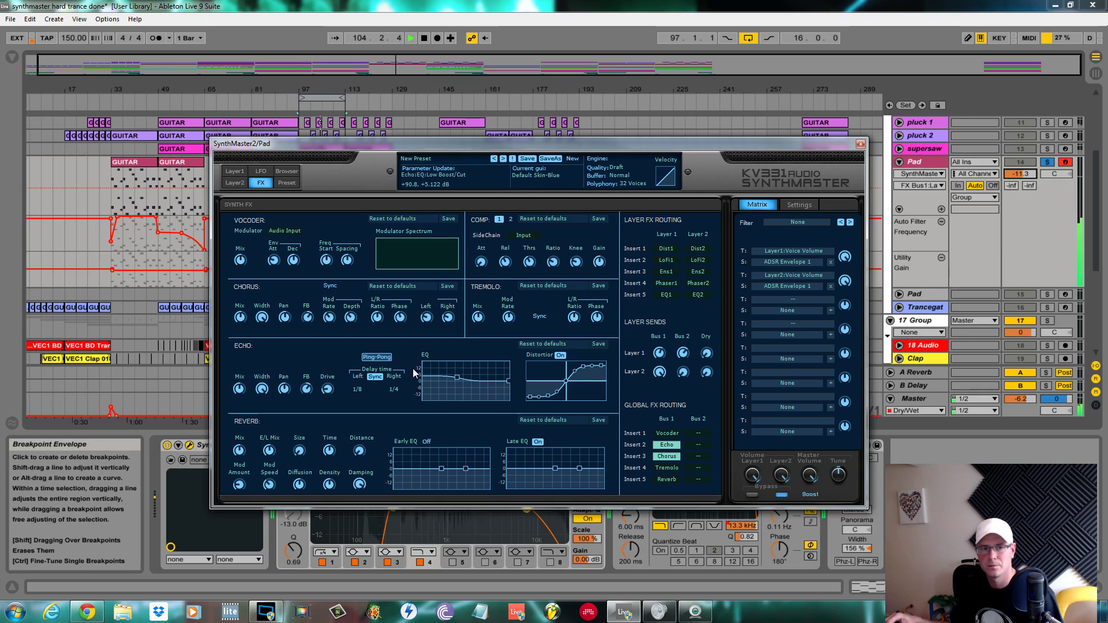
- Enable the global Reverb with its early reflections EQ on and treble boosted, then audition it
{"action": "key", "text": "space"}
{"action": "left_click", "coordinate": [665, 480]}
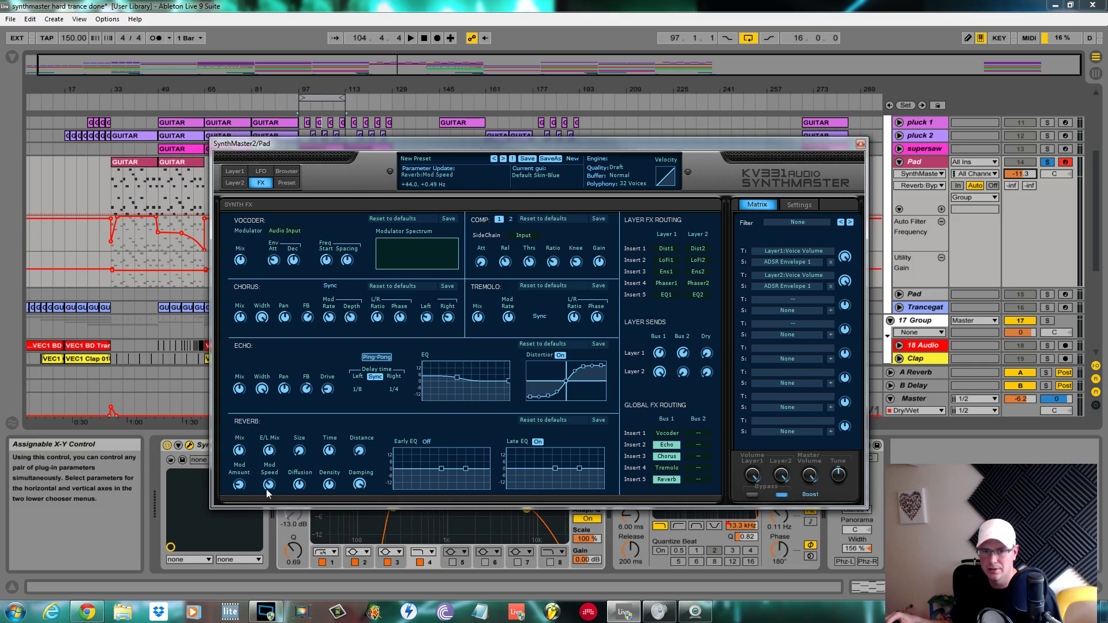
{"action": "left_click", "coordinate": [427, 442]}
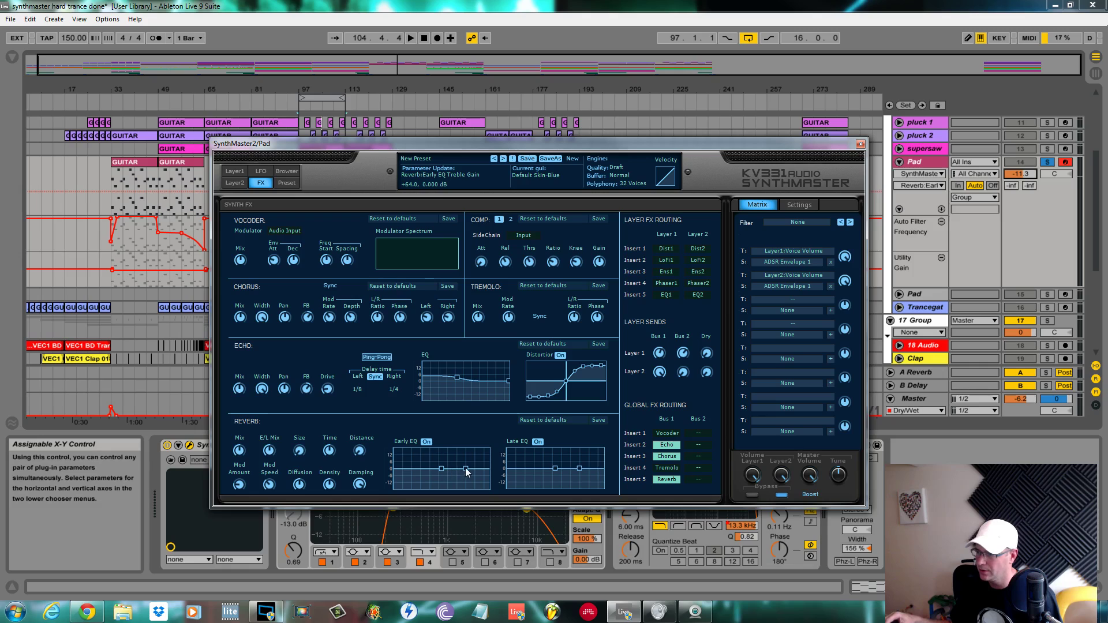
{"action": "left_click_drag", "start_coordinate": [468, 472], "coordinate": [456, 455]}
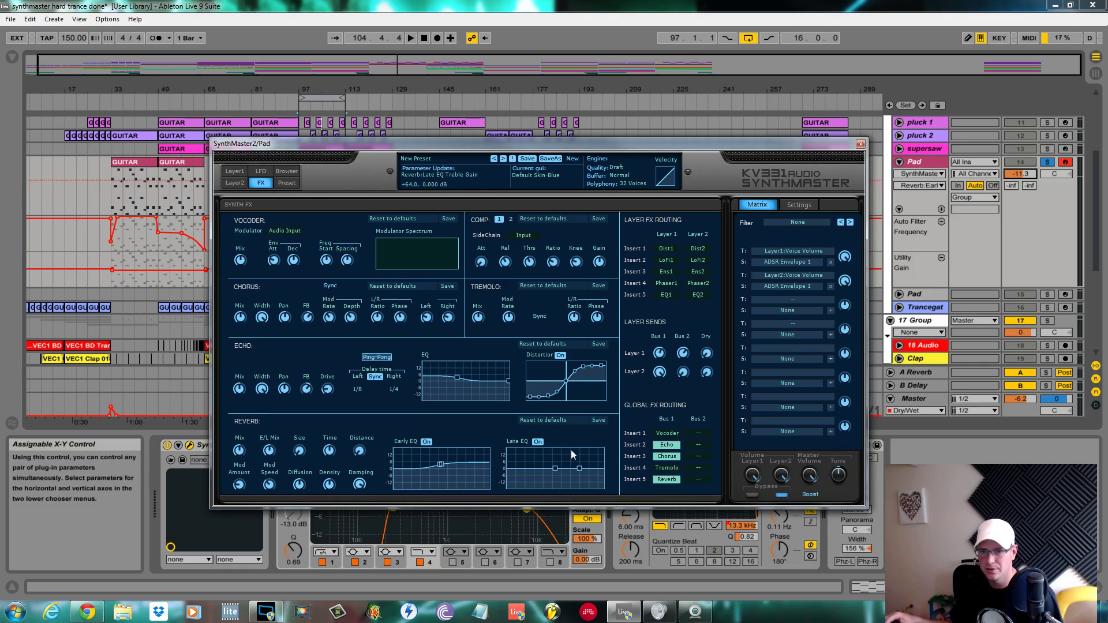
{"action": "key", "text": "space"}
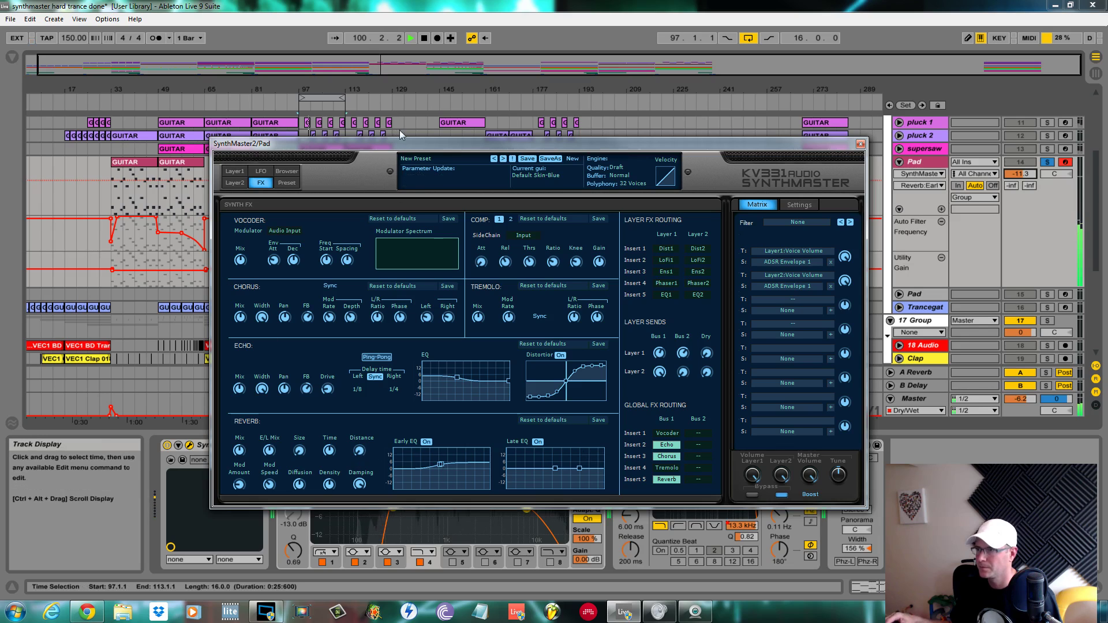
- Reposition the synth window over the arrangement and return to the Layer 1 page
{"action": "left_click_drag", "start_coordinate": [403, 143], "coordinate": [438, 216]}
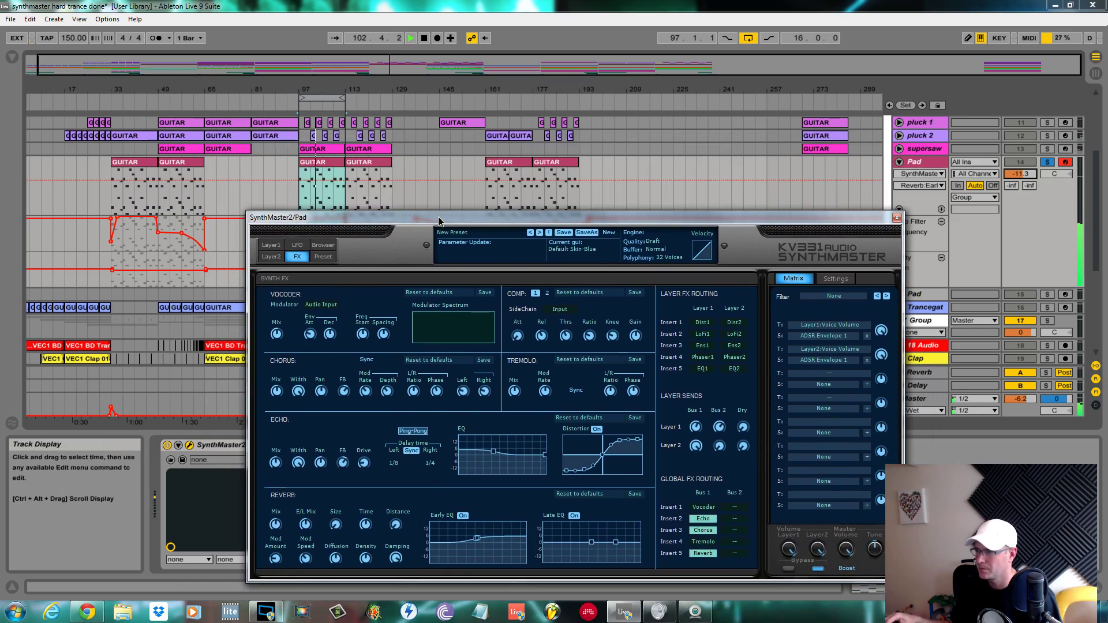
{"action": "left_click_drag", "start_coordinate": [438, 221], "coordinate": [448, 242]}
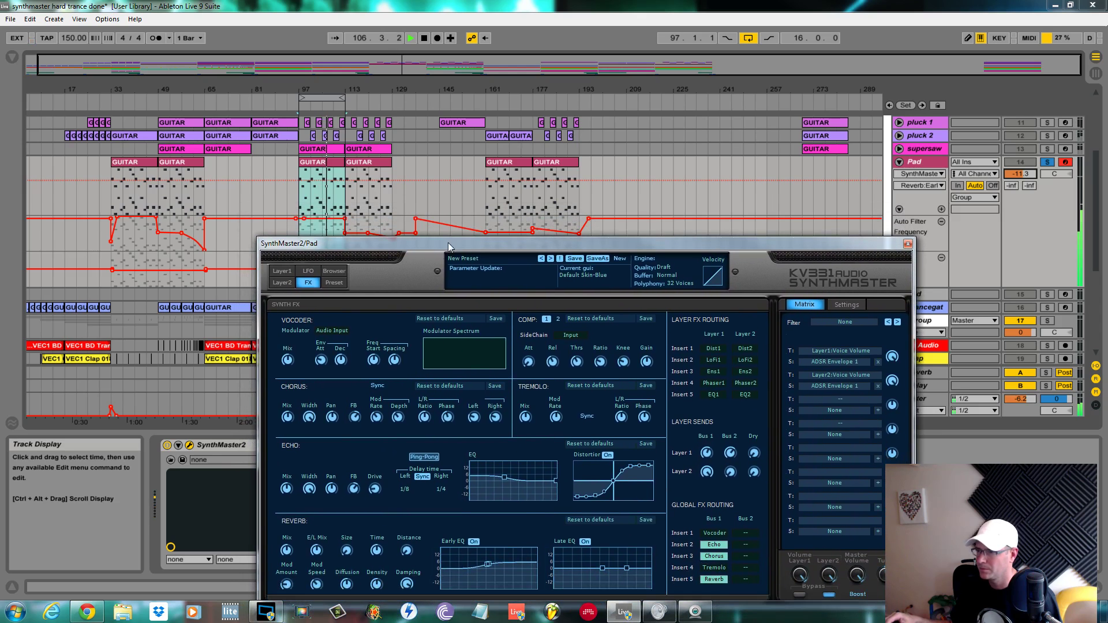
{"action": "left_click", "coordinate": [295, 270]}
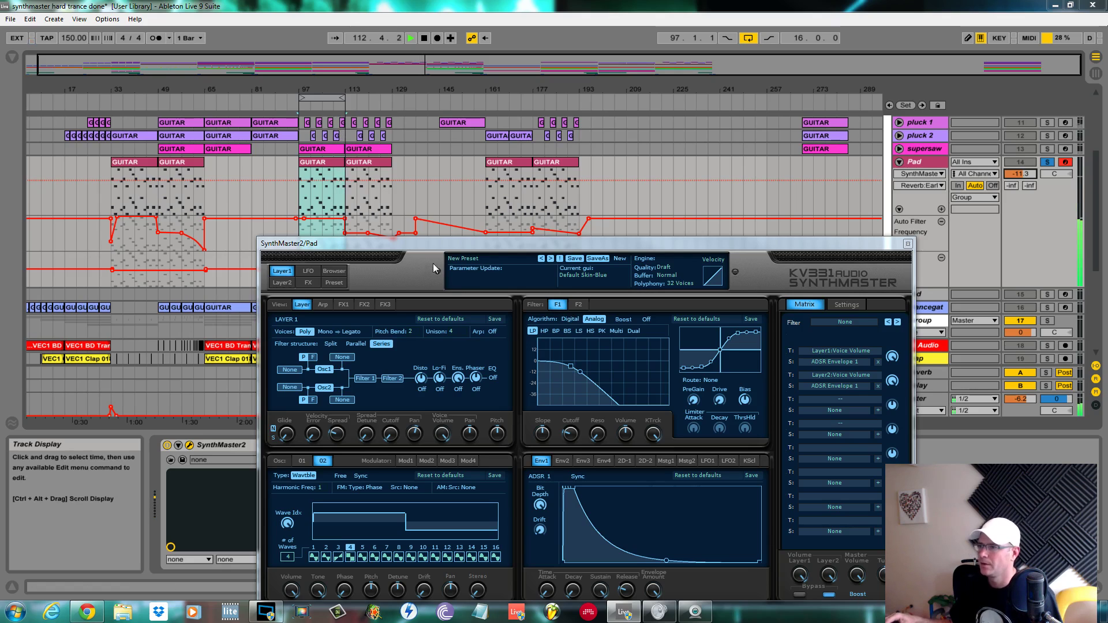
- Stop playback and lower oscillator 2's wave index to 1.5
{"action": "key", "text": "space"}
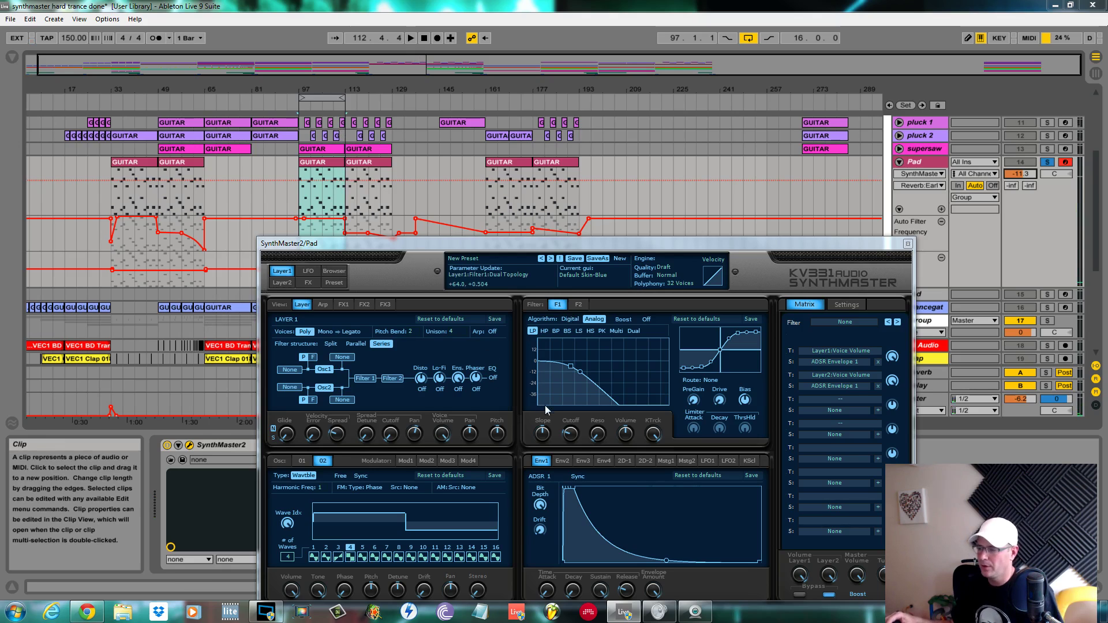
{"action": "left_click_drag", "start_coordinate": [497, 245], "coordinate": [526, 123]}
{"action": "left_click_drag", "start_coordinate": [315, 401], "coordinate": [315, 378]}
{"action": "left_click_drag", "start_coordinate": [332, 551], "coordinate": [312, 401]}
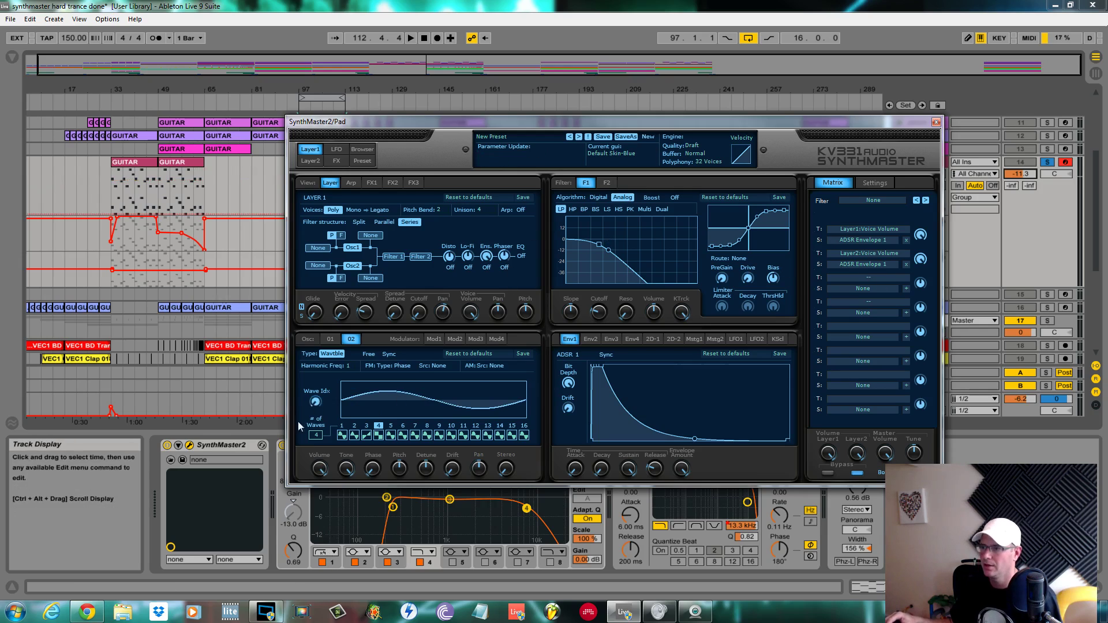
- Modulate oscillator 2's wave index with LFO 1 synced at 4/1, and set its depth
{"action": "right_click", "coordinate": [315, 403]}
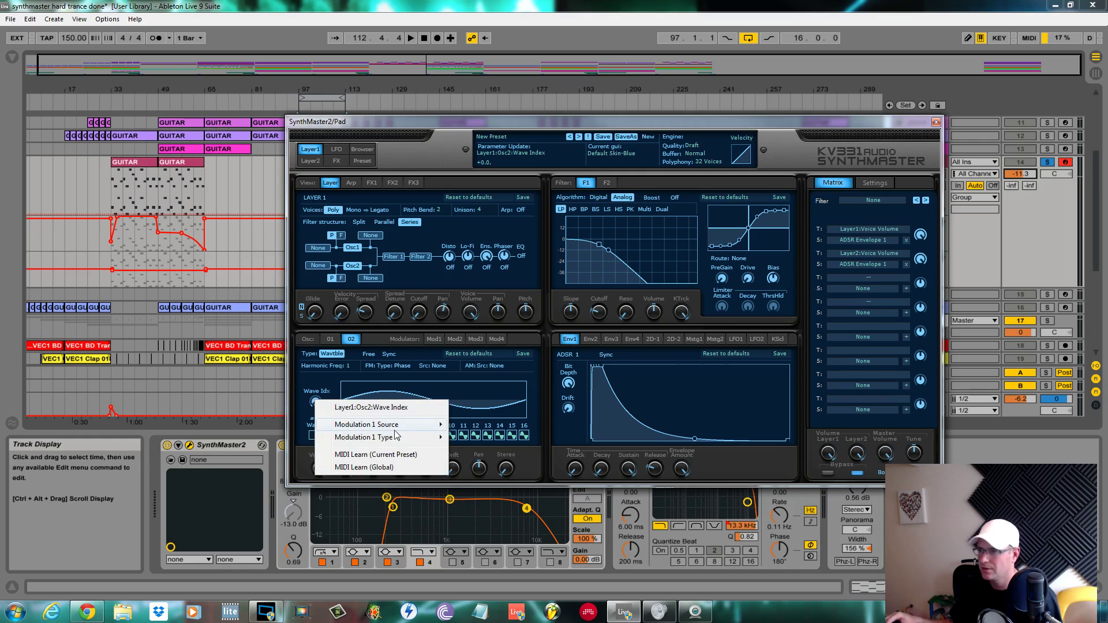
{"action": "mouse_move", "coordinate": [402, 429]}
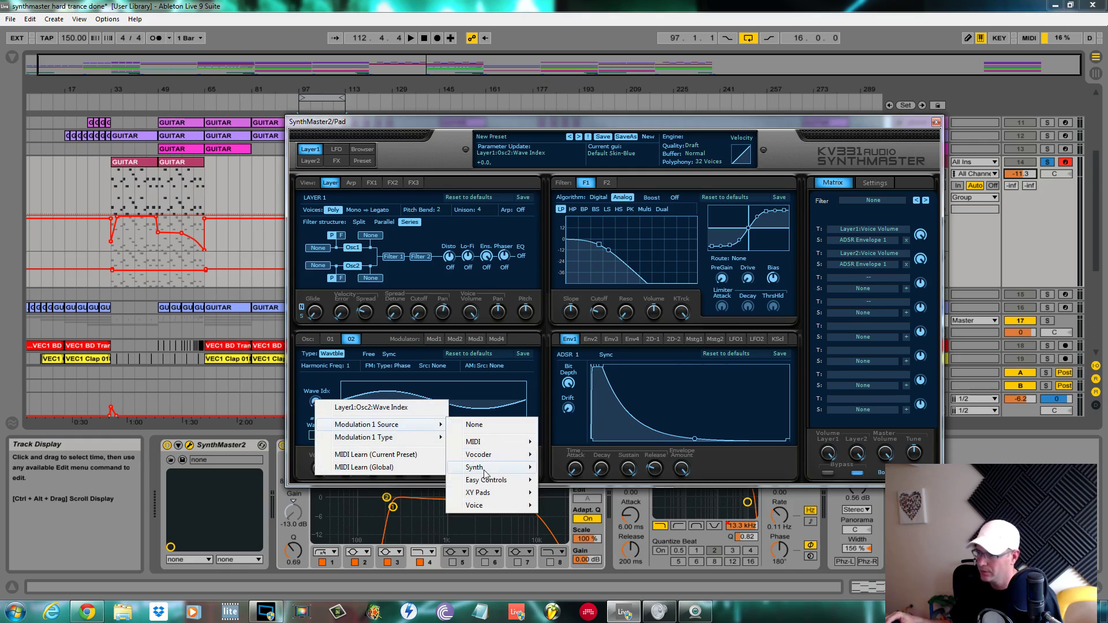
{"action": "mouse_move", "coordinate": [482, 467]}
{"action": "left_click", "coordinate": [564, 482]}
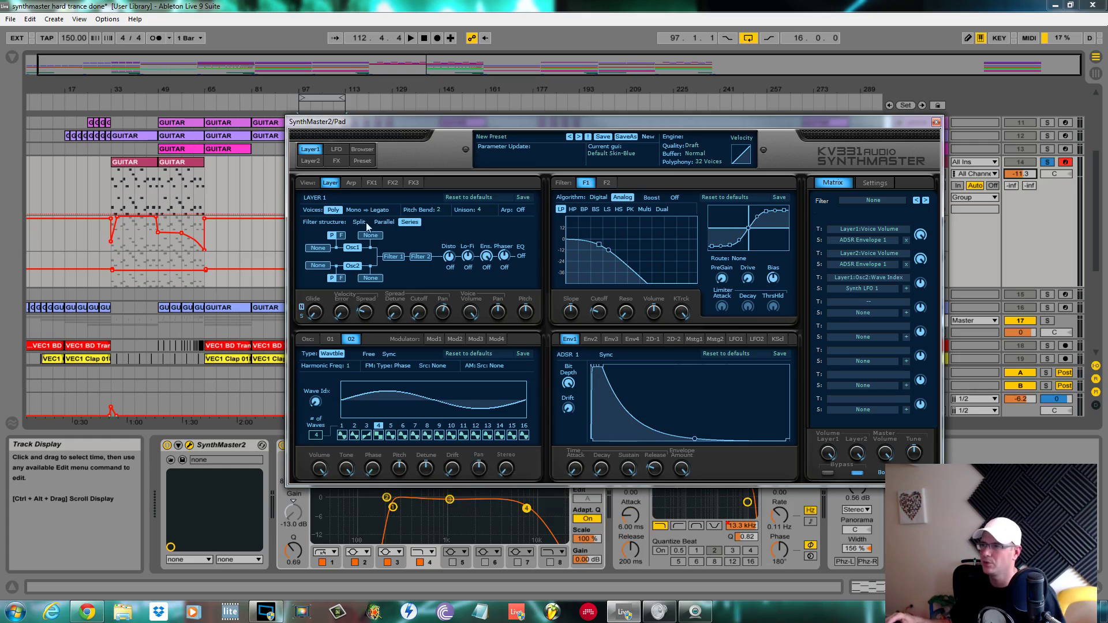
{"action": "left_click", "coordinate": [339, 149]}
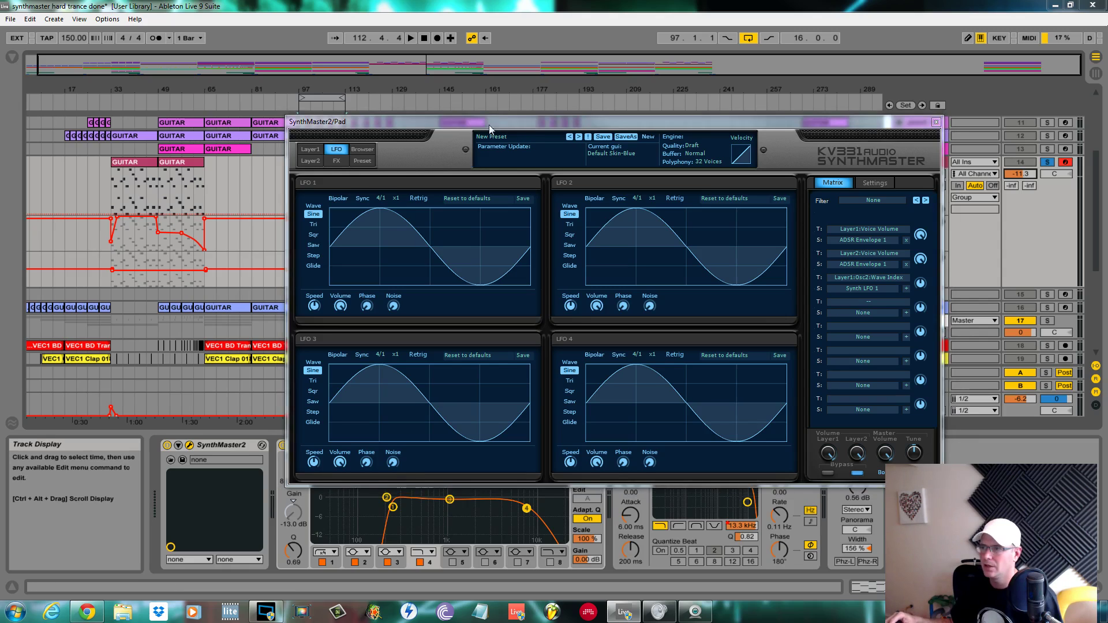
{"action": "left_click", "coordinate": [366, 200]}
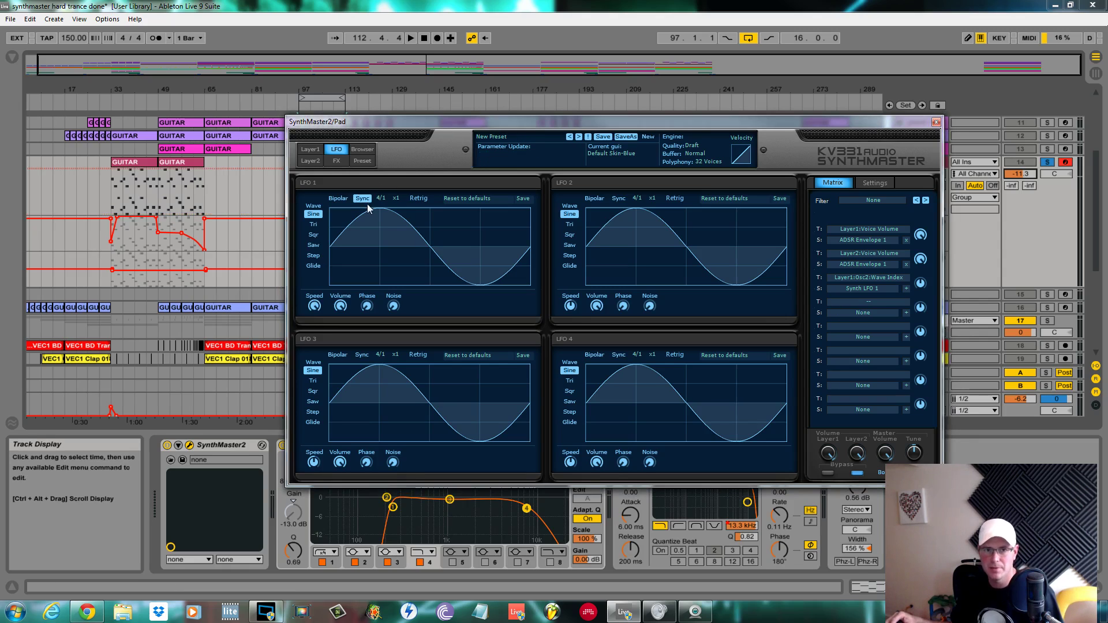
{"action": "left_click", "coordinate": [383, 202]}
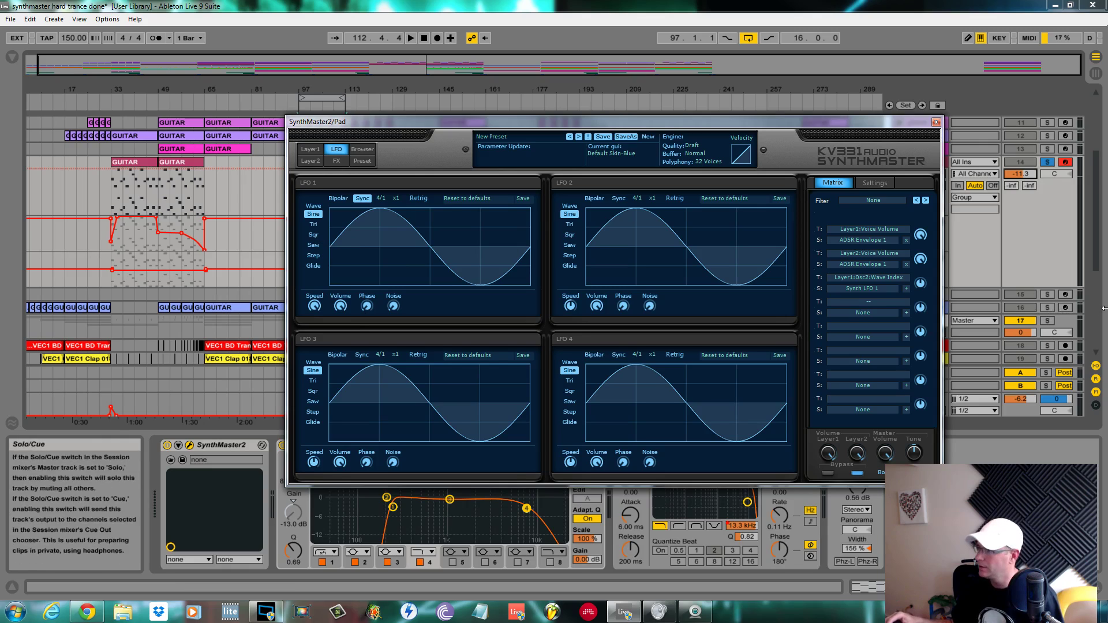
{"action": "left_click_drag", "start_coordinate": [922, 284], "coordinate": [922, 292]}
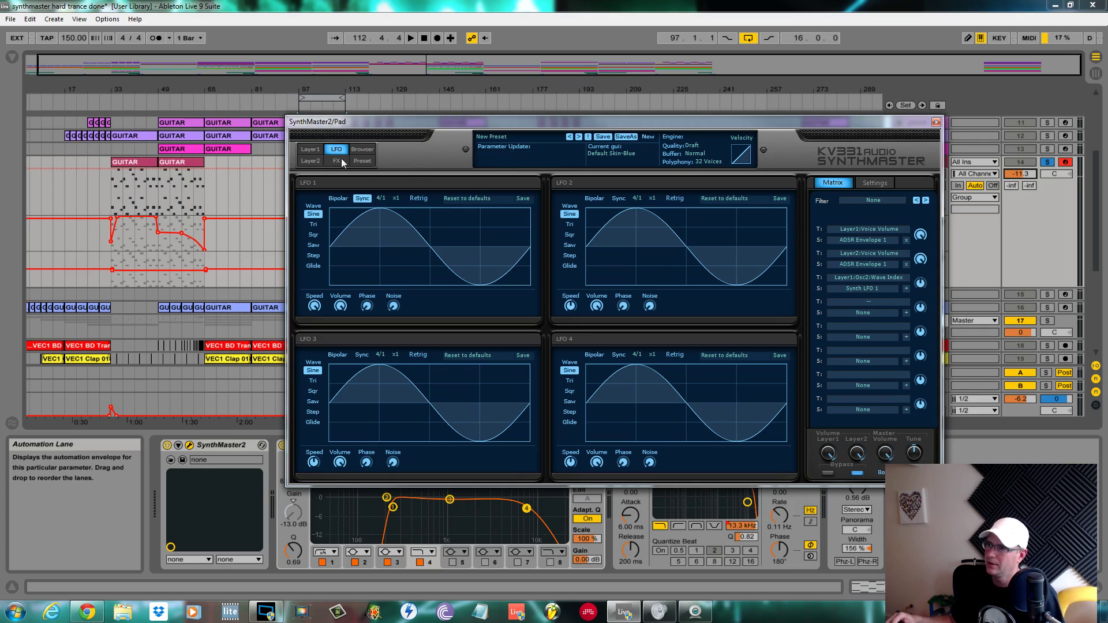
{"action": "left_click", "coordinate": [311, 149]}
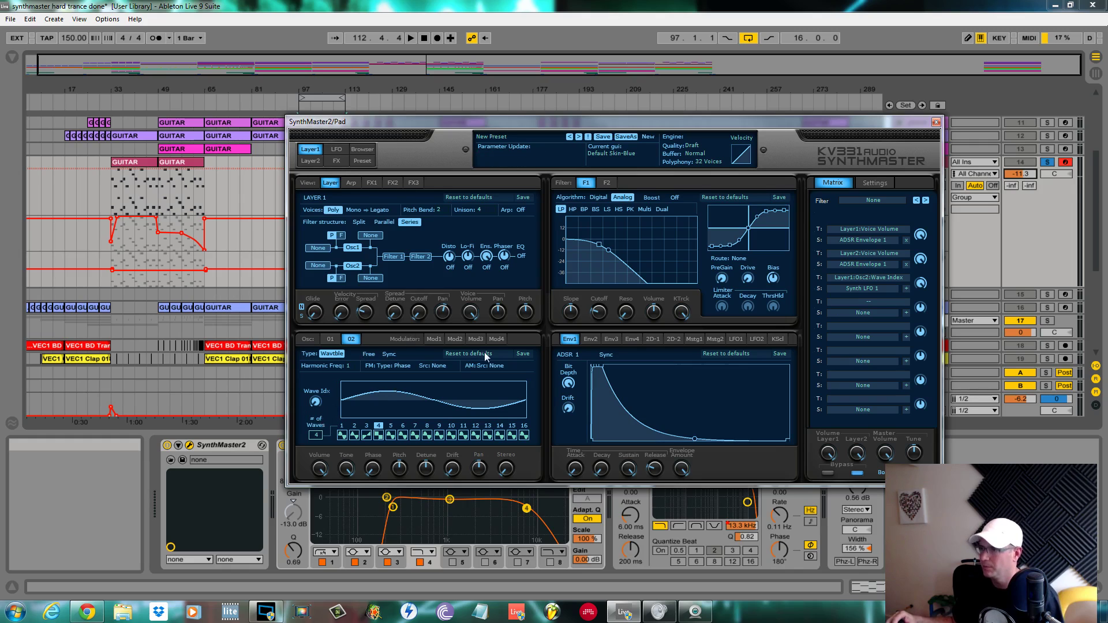
- Play the pad while comparing the first and second envelopes, then stop
{"action": "key", "text": "space"}
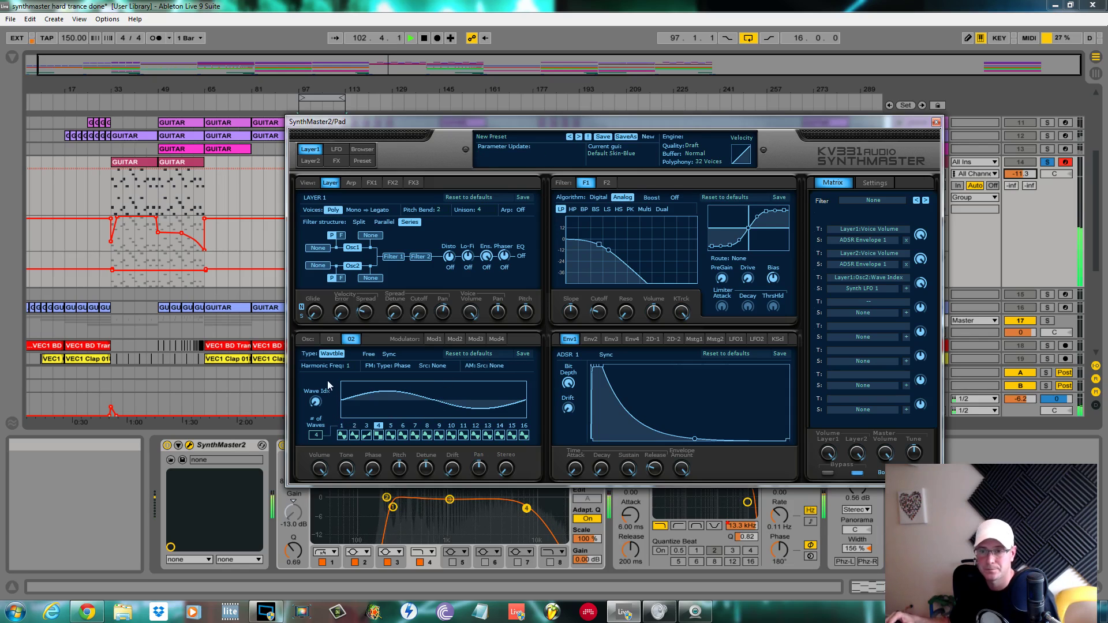
{"action": "mouse_move", "coordinate": [321, 464]}
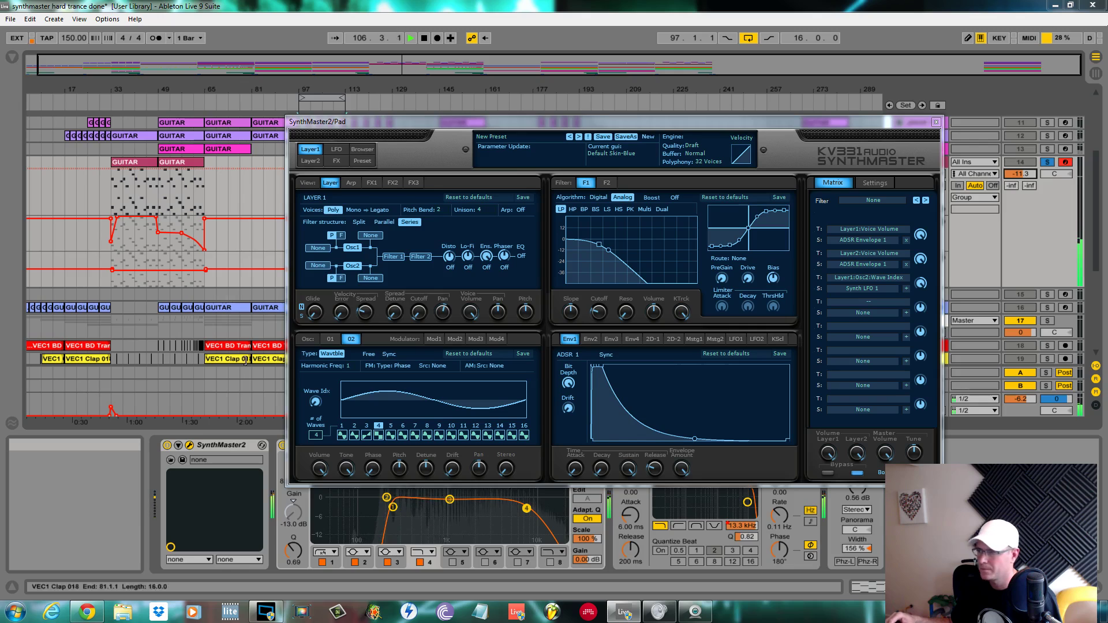
{"action": "left_click", "coordinate": [591, 340]}
{"action": "left_click", "coordinate": [570, 339]}
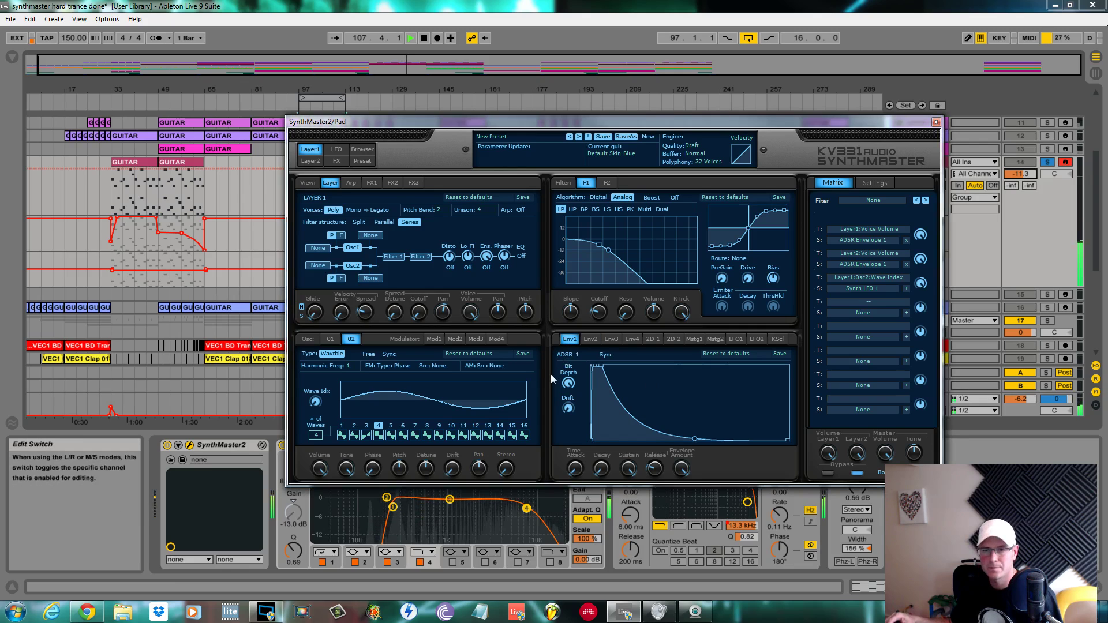
{"action": "key", "text": "space"}
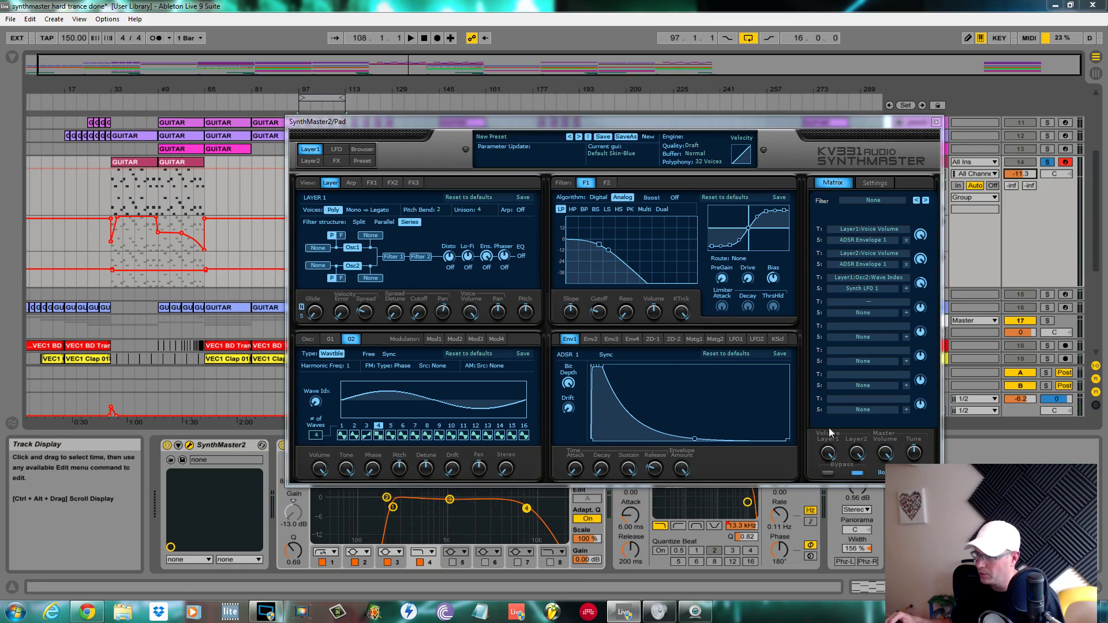
- Give Env1 a one-second curved attack (-0.393), adjusted decay and longer release, then audition
{"action": "left_click_drag", "start_coordinate": [595, 367], "coordinate": [603, 367]}
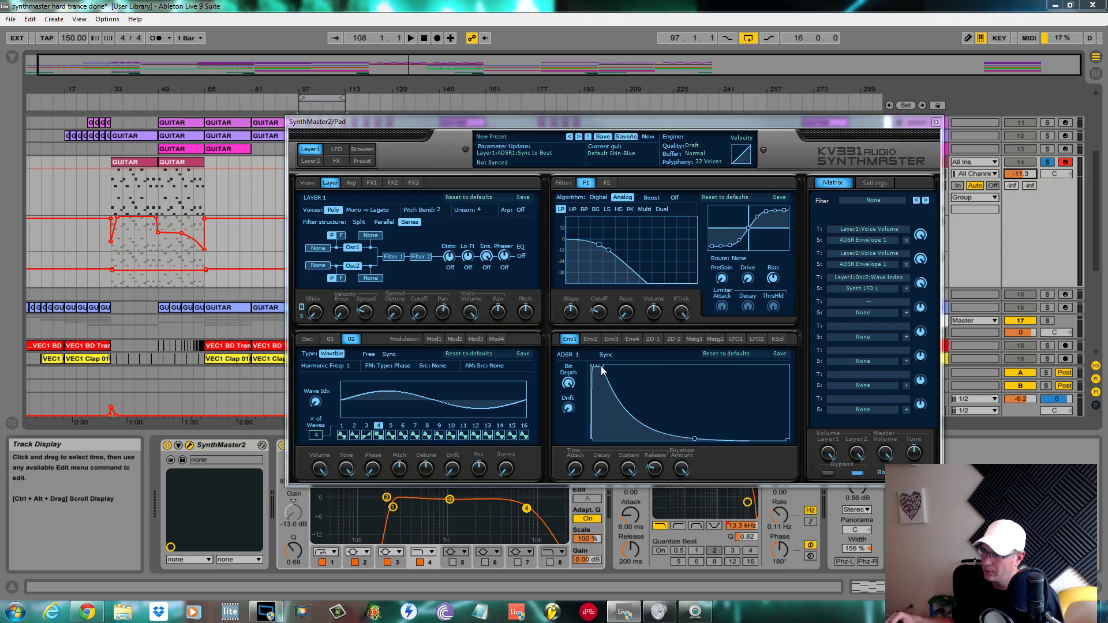
{"action": "left_click_drag", "start_coordinate": [587, 479], "coordinate": [591, 371]}
{"action": "mouse_move", "coordinate": [603, 434]}
{"action": "left_mouse_down"}
{"action": "mouse_move", "coordinate": [601, 396]}
{"action": "mouse_move", "coordinate": [602, 425]}
{"action": "left_mouse_up"}
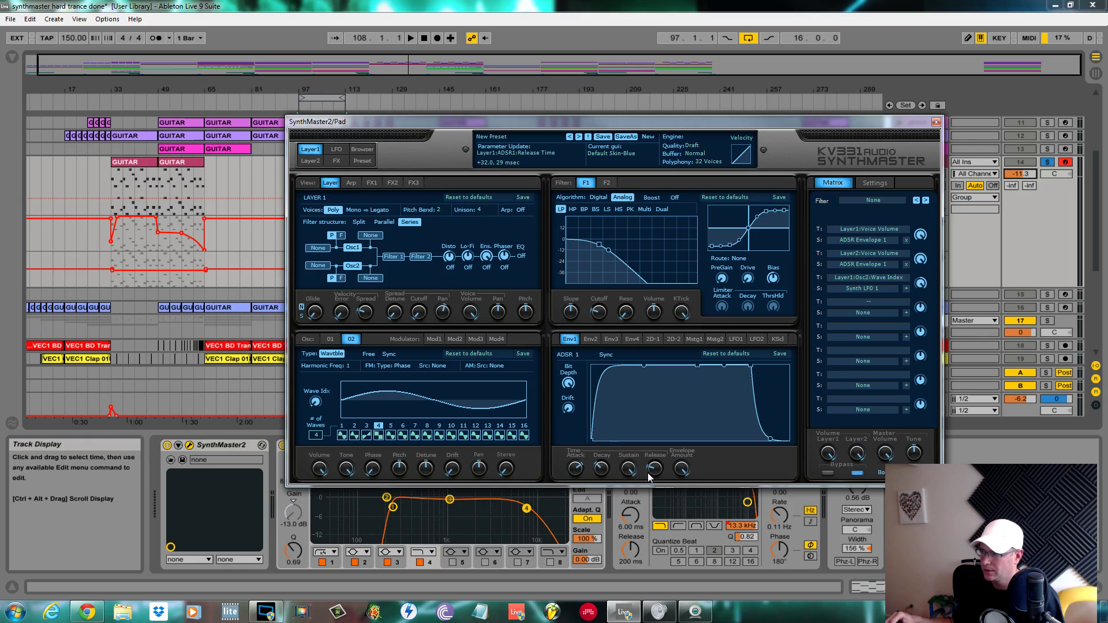
{"action": "left_click_drag", "start_coordinate": [654, 471], "coordinate": [665, 428]}
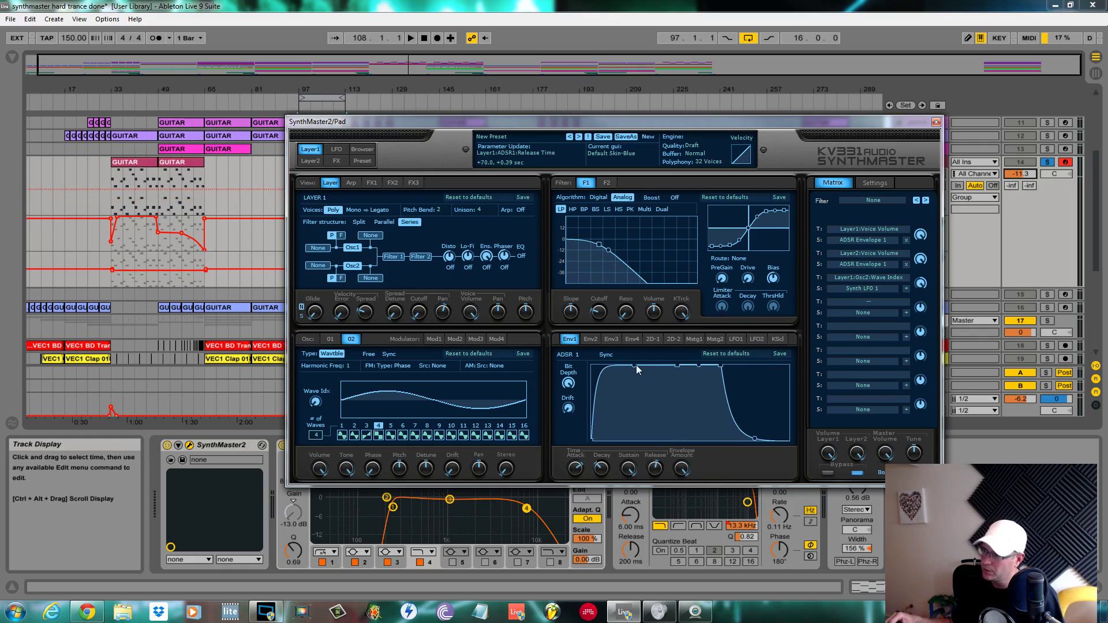
{"action": "left_click_drag", "start_coordinate": [633, 368], "coordinate": [634, 395]}
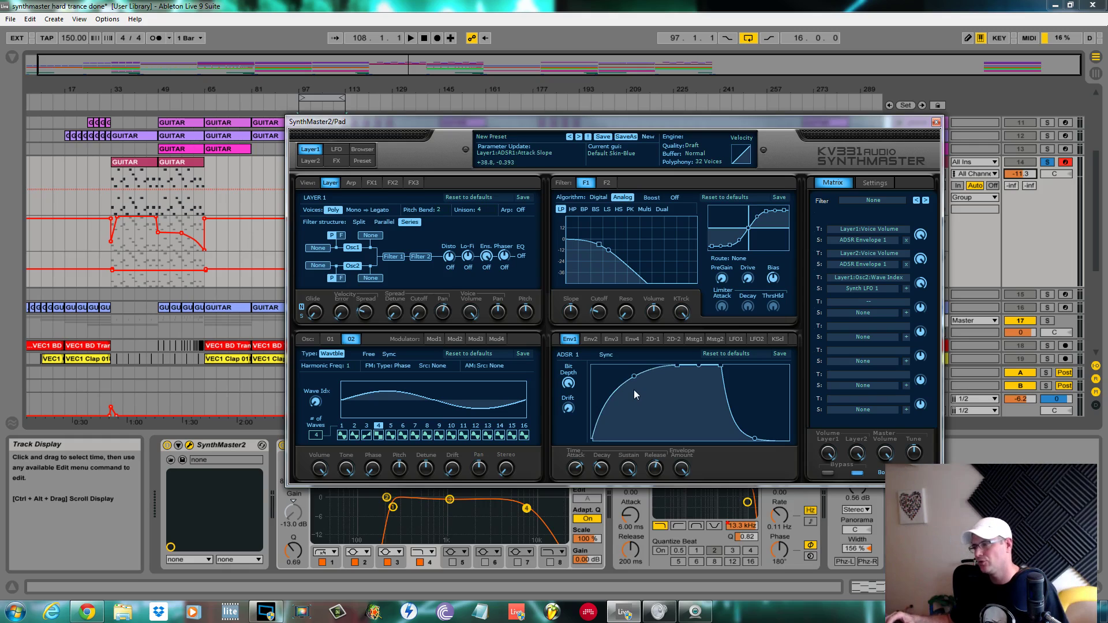
{"action": "key", "text": "space"}
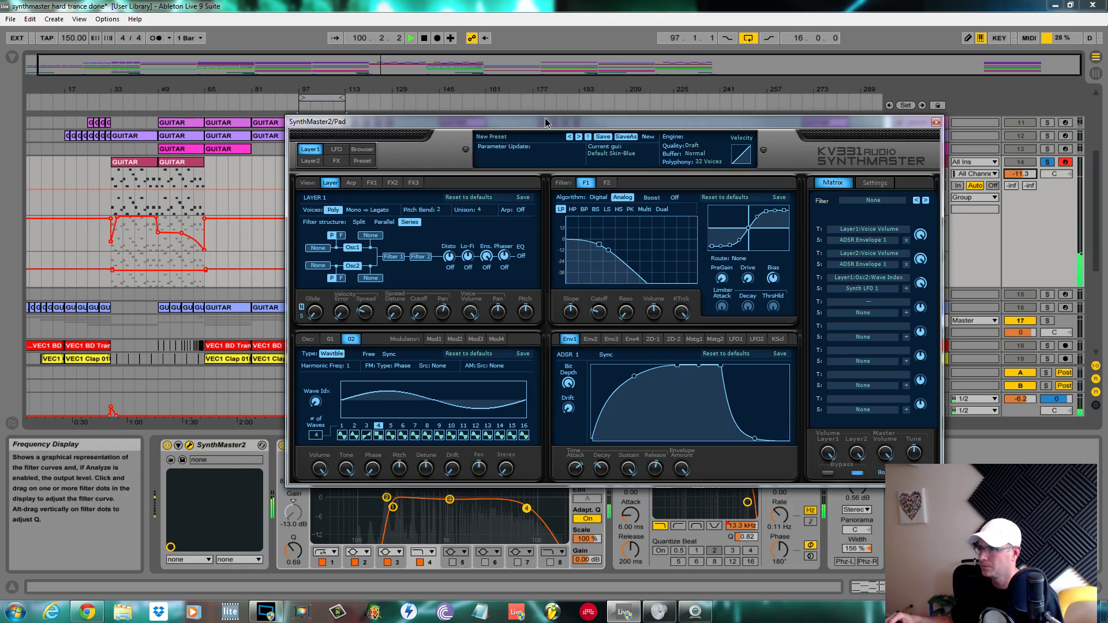
{"action": "left_click_drag", "start_coordinate": [546, 122], "coordinate": [546, 134]}
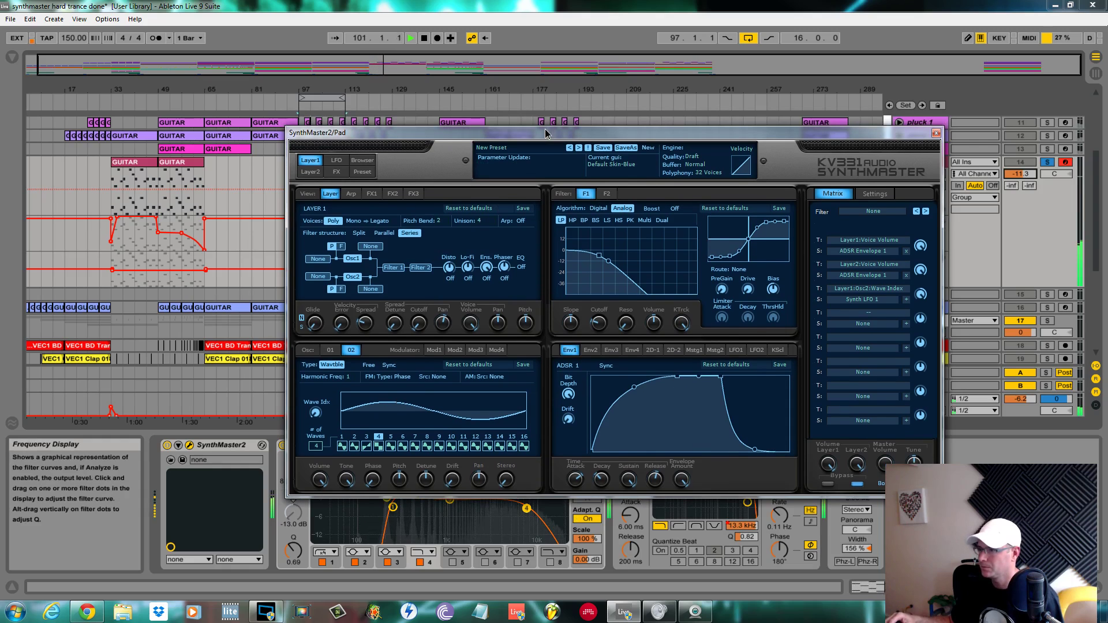
- Set oscillator 2's wave 3 to a square and wave 4 to a basic waveform, then stop playback
{"action": "right_click", "coordinate": [367, 452]}
{"action": "mouse_move", "coordinate": [439, 289]}
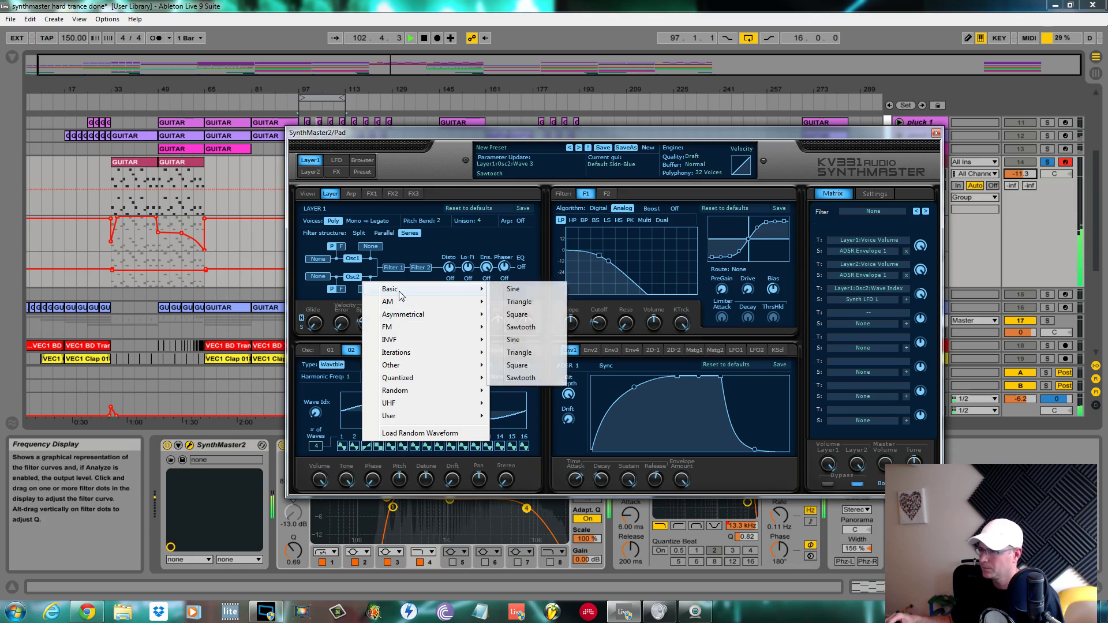
{"action": "left_click", "coordinate": [516, 315]}
{"action": "right_click", "coordinate": [379, 447]}
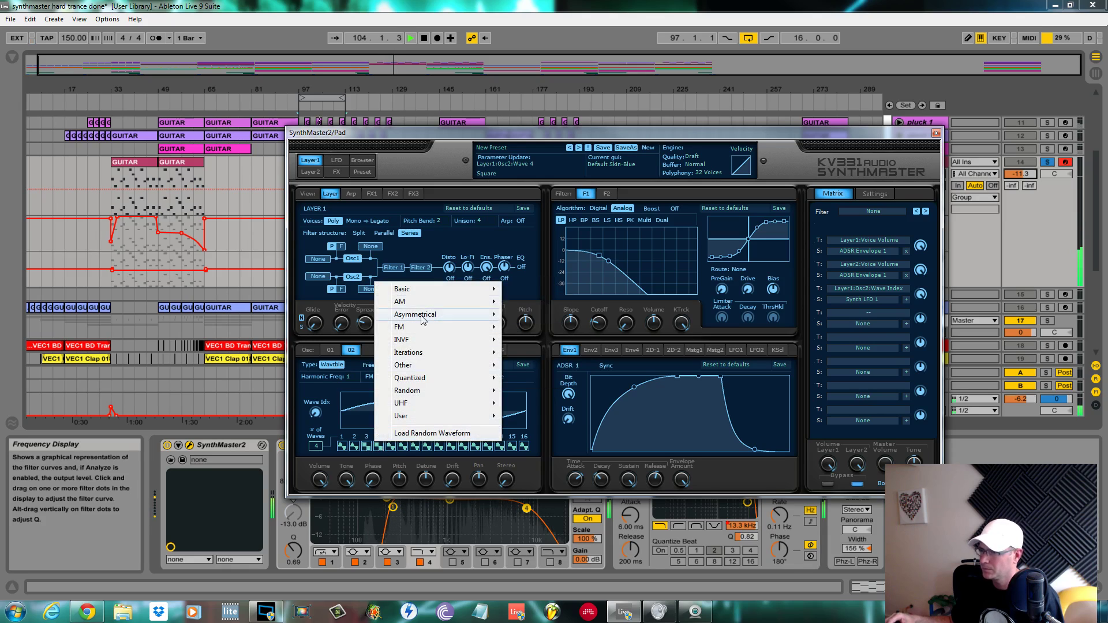
{"action": "mouse_move", "coordinate": [416, 296]}
{"action": "left_click", "coordinate": [540, 333]}
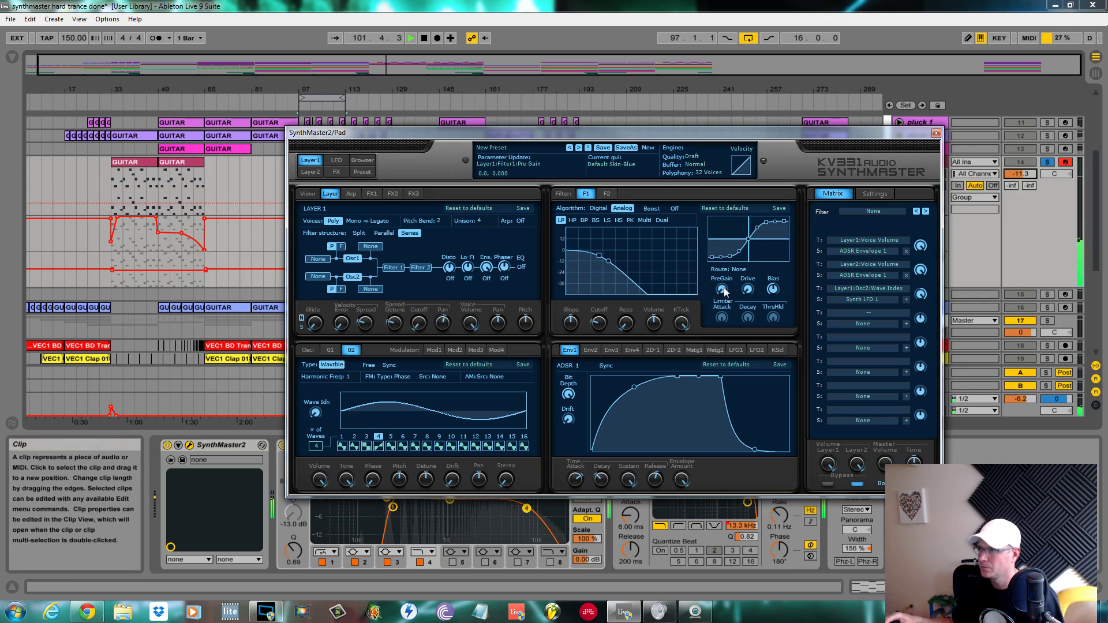
{"action": "key", "text": "space"}
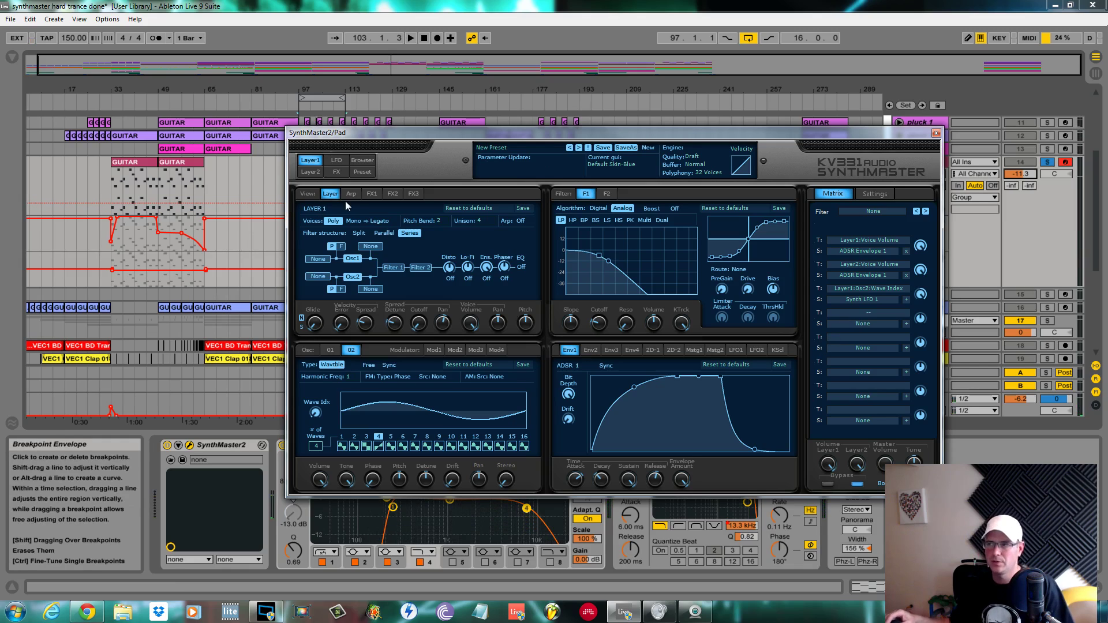
- Enable Layer 1's Ensemble effect on the FX2 page, audition it, and show oscillator 1's sawtooth settings
{"action": "left_click", "coordinate": [420, 193]}
{"action": "left_click", "coordinate": [391, 195]}
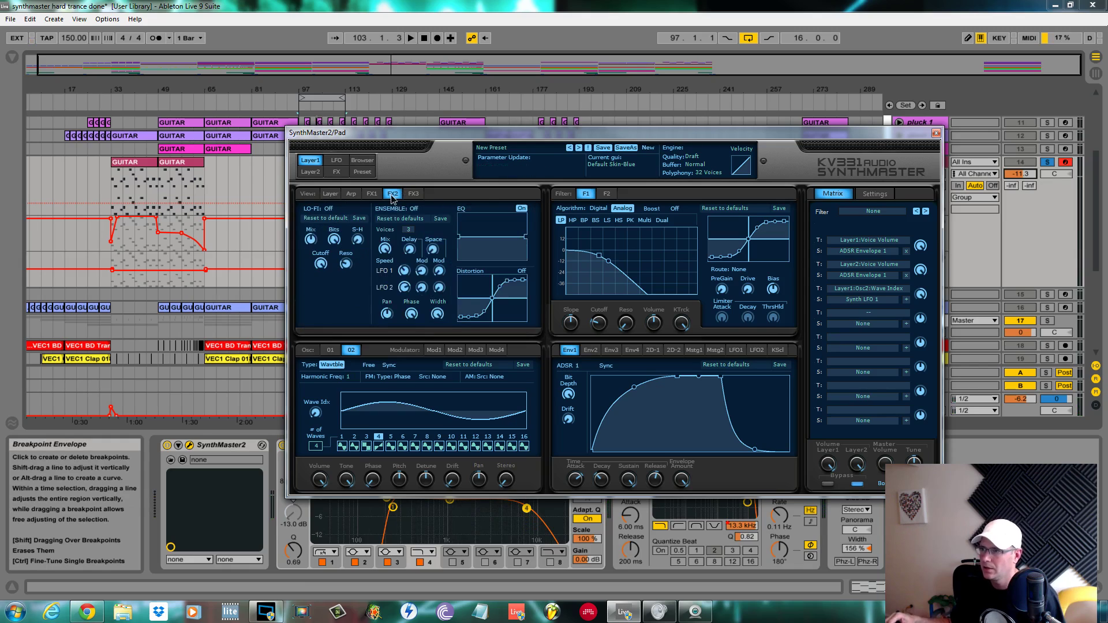
{"action": "left_click", "coordinate": [414, 208]}
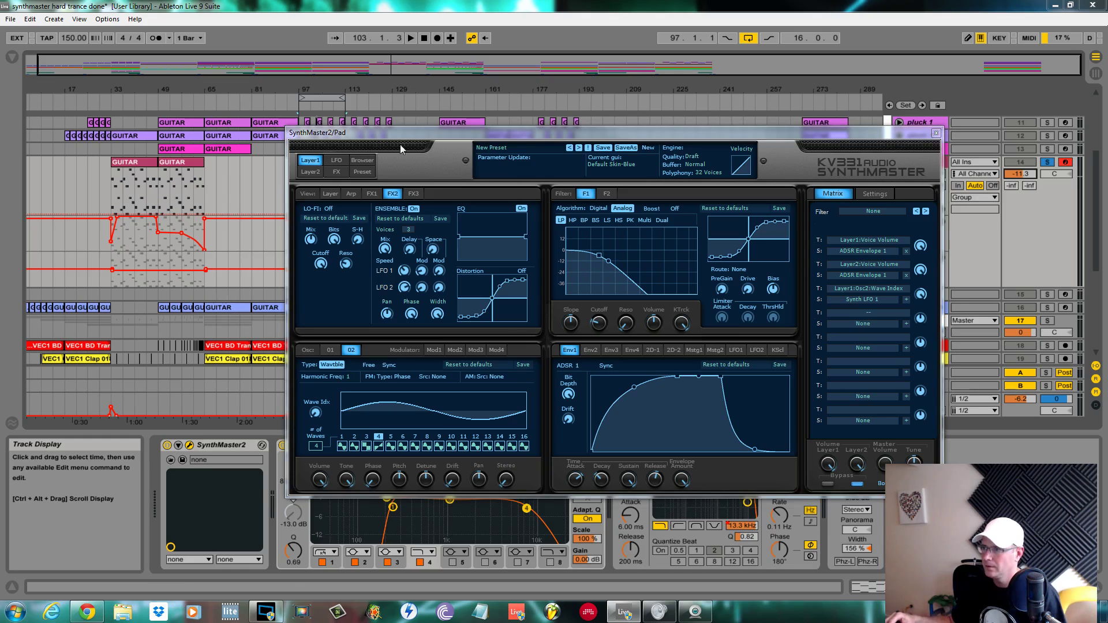
{"action": "mouse_move", "coordinate": [412, 230]}
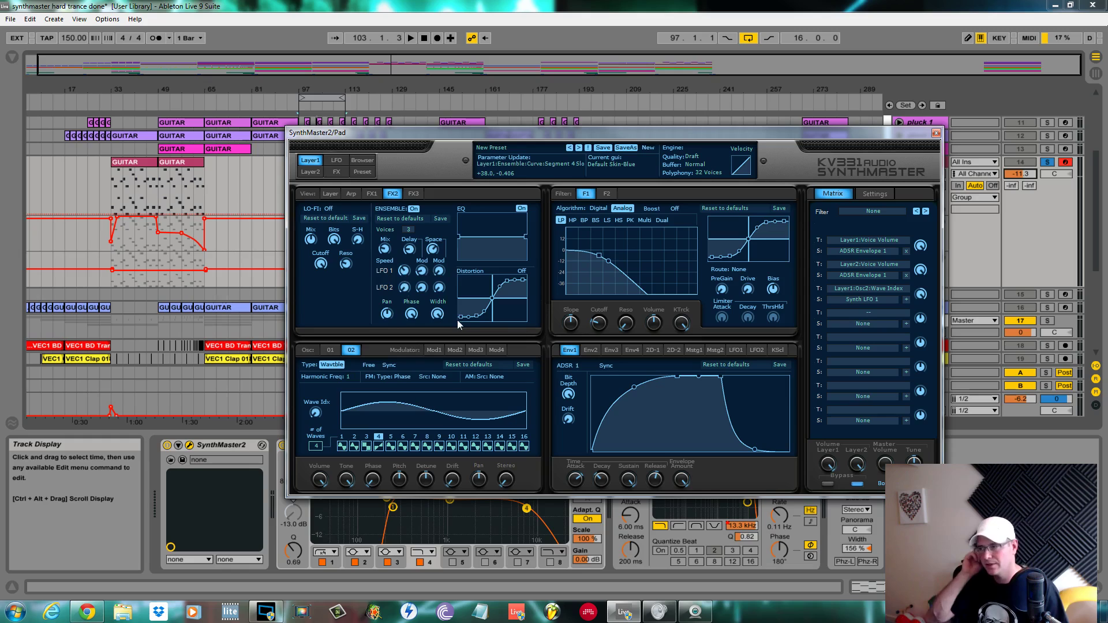
{"action": "key", "text": "space"}
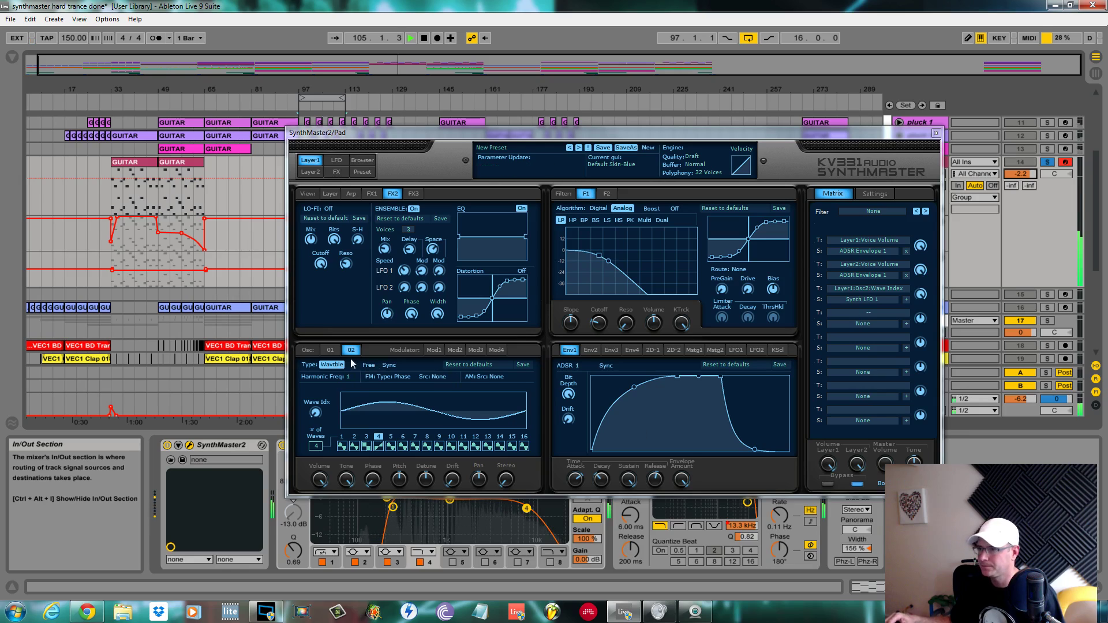
{"action": "left_click", "coordinate": [330, 350]}
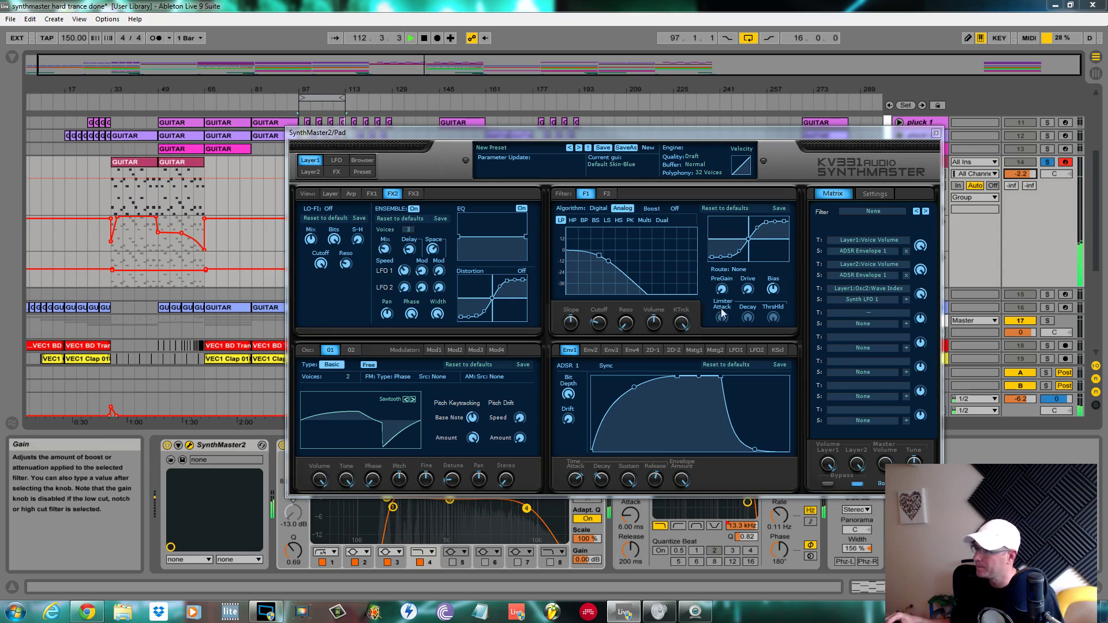
- Assign ADSR Envelope 1 to the Ensemble mix in matrix slot 4 at maximum amount, then replay
{"action": "key", "text": "space"}
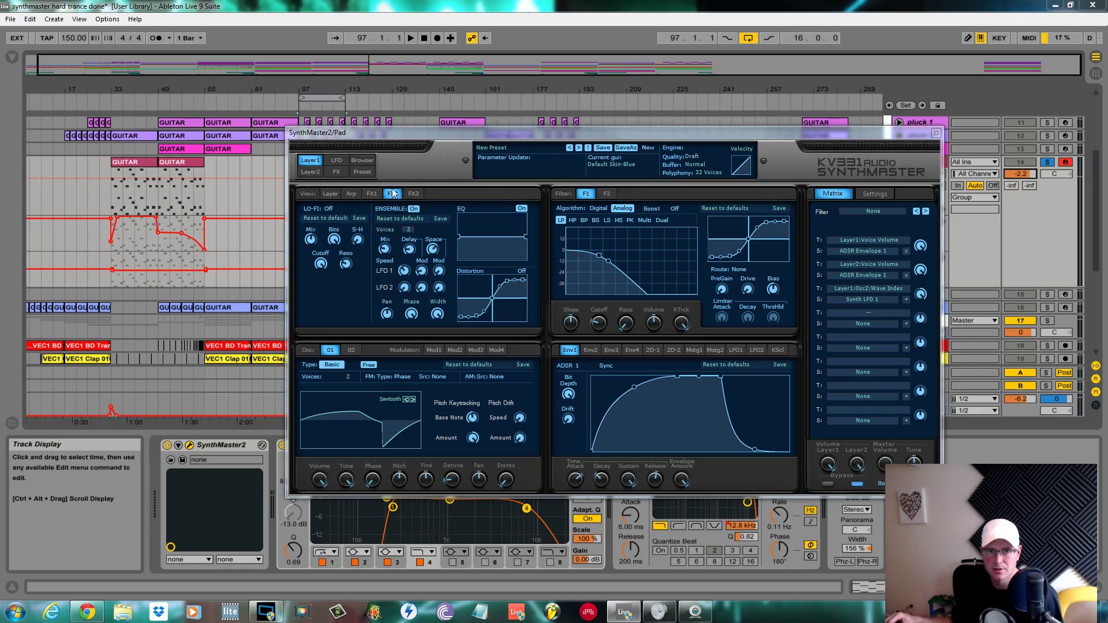
{"action": "right_click", "coordinate": [385, 250]}
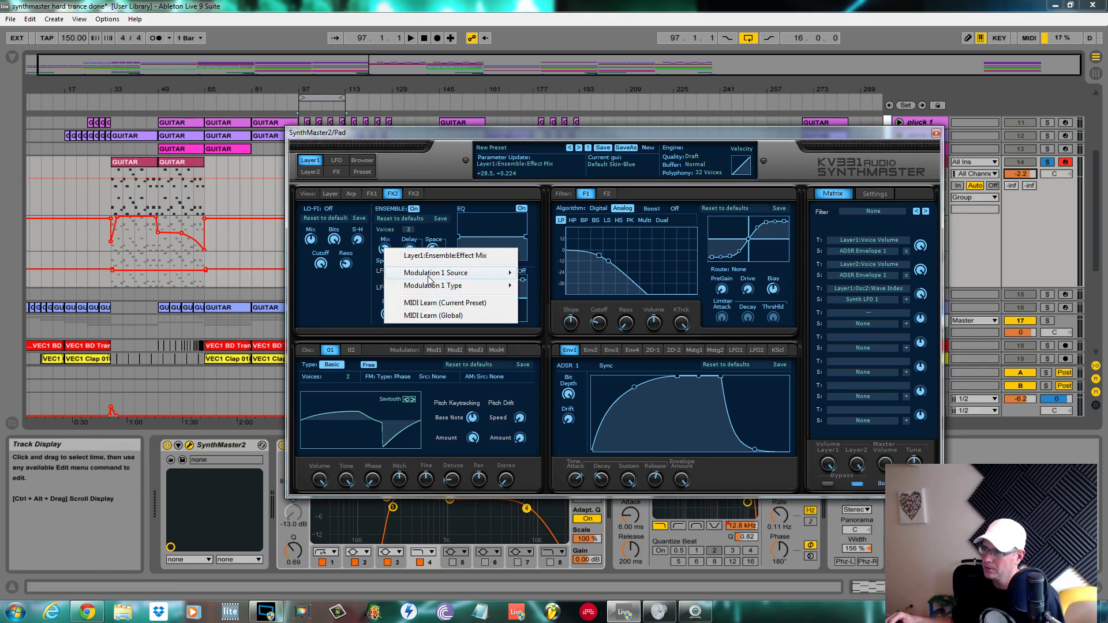
{"action": "mouse_move", "coordinate": [480, 282]}
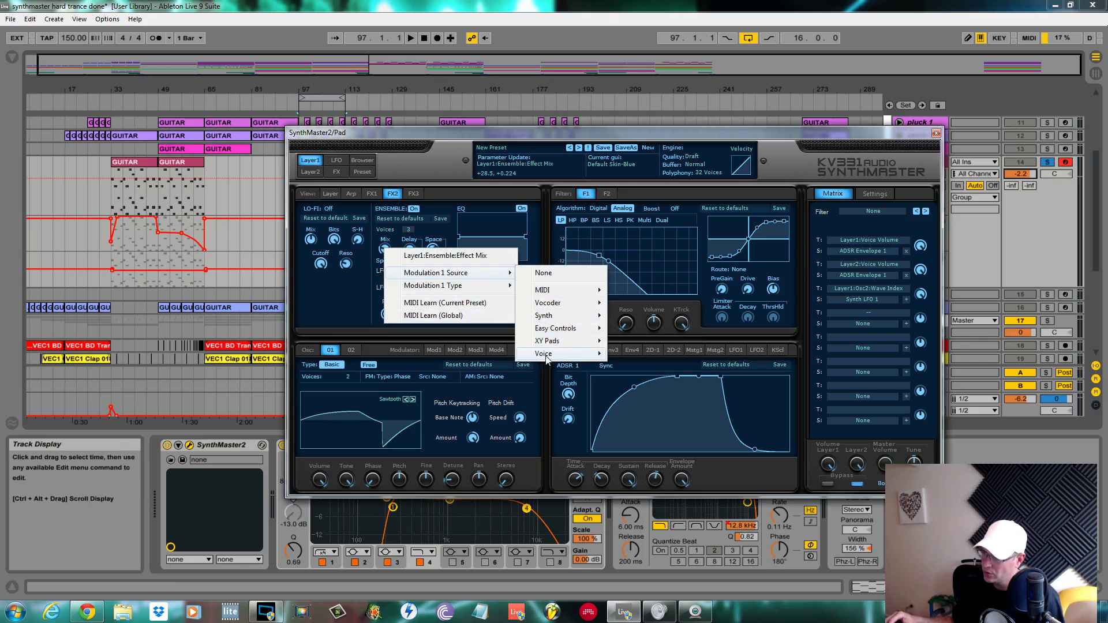
{"action": "mouse_move", "coordinate": [546, 353]}
{"action": "left_click", "coordinate": [666, 169]}
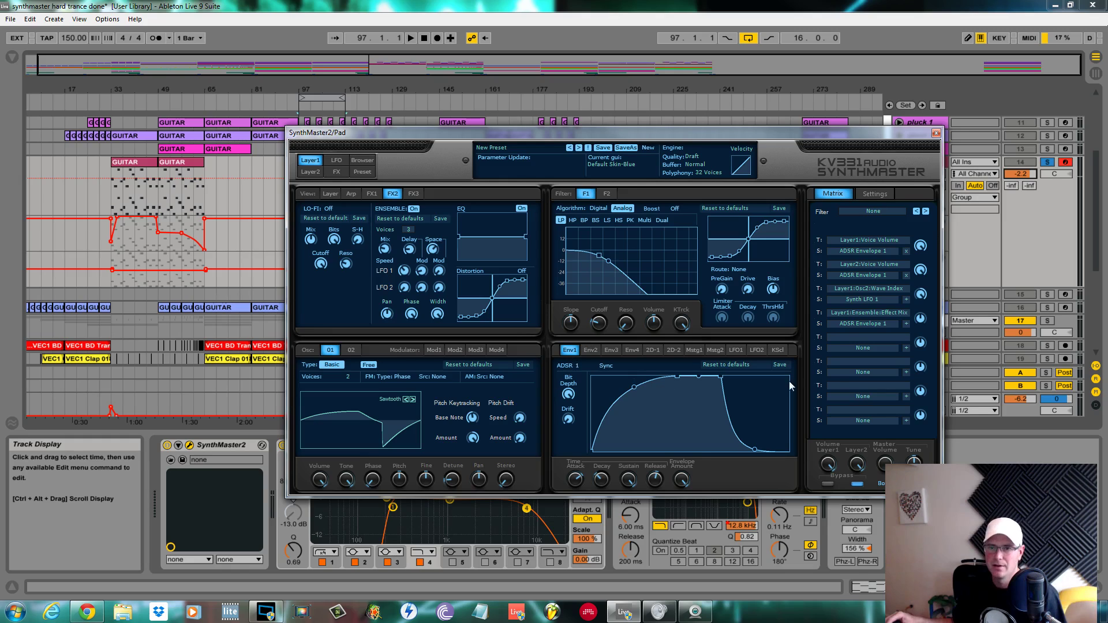
{"action": "left_click_drag", "start_coordinate": [921, 323], "coordinate": [923, 324]}
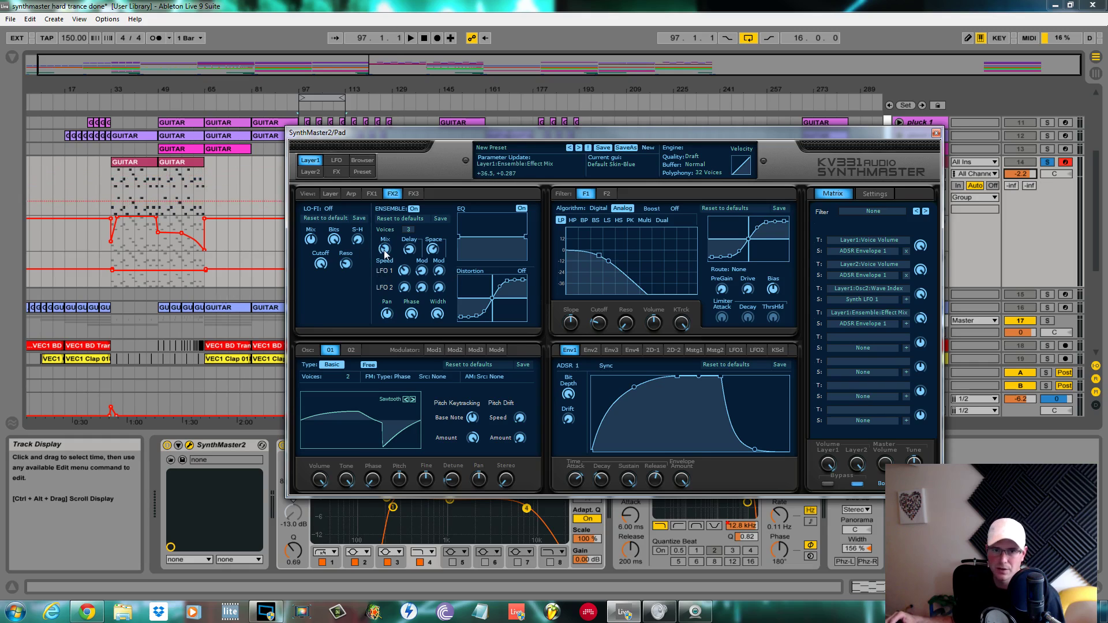
{"action": "key", "text": "space"}
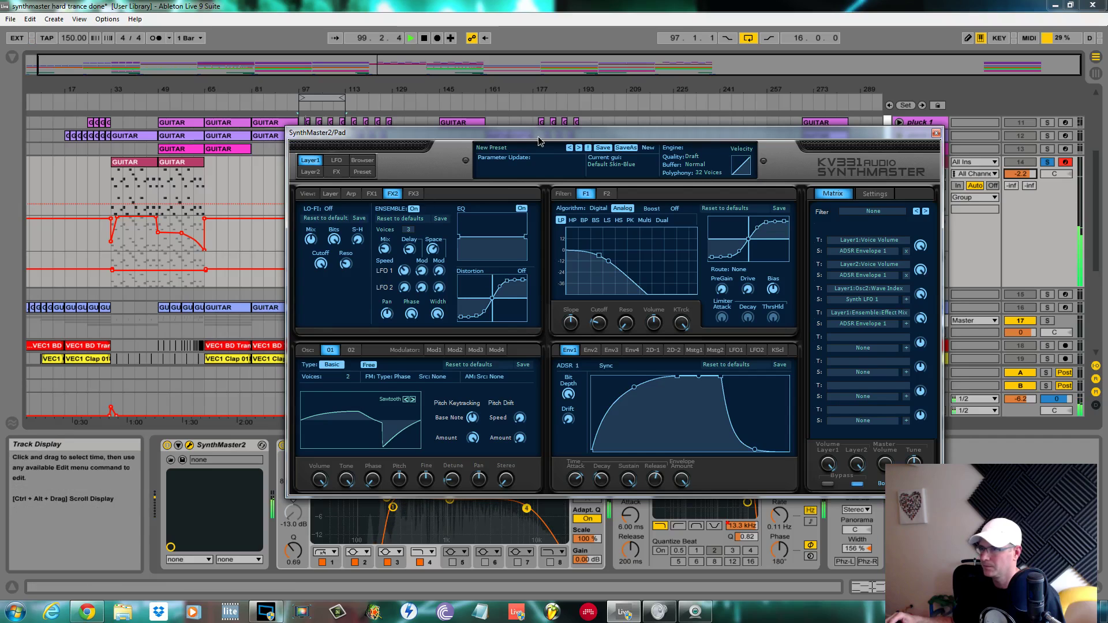
{"action": "left_click_drag", "start_coordinate": [496, 133], "coordinate": [497, 313]}
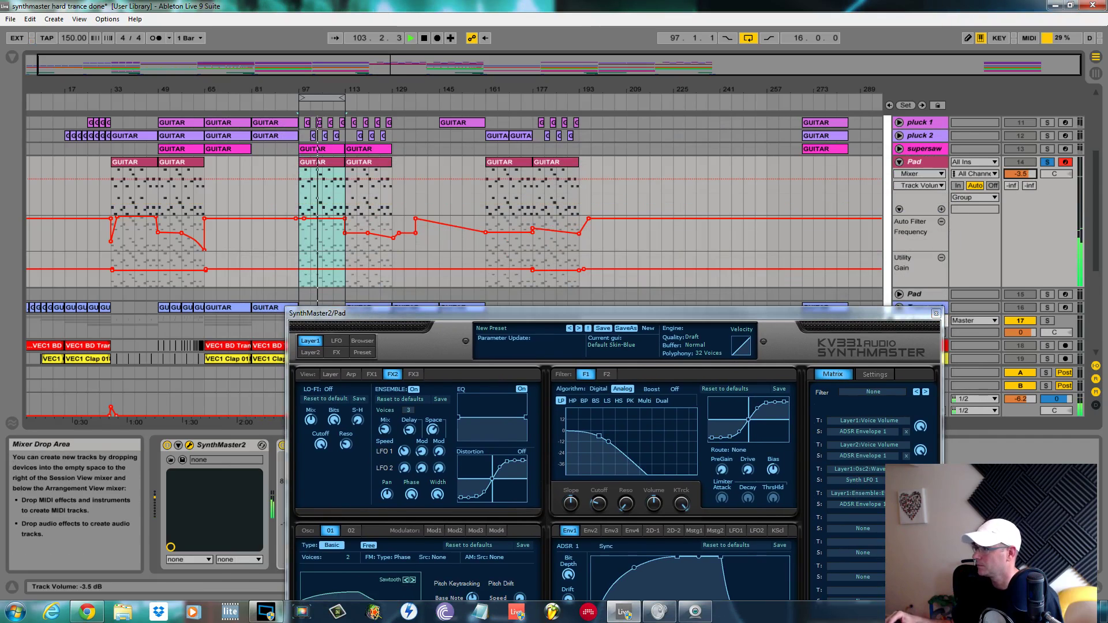
- Turn the Pad track to about -4.3 dB, boost the echo low band 5 dB, set reverb modulation to 24
{"action": "left_click_drag", "start_coordinate": [1021, 173], "coordinate": [1021, 181]}
{"action": "left_click_drag", "start_coordinate": [925, 312], "coordinate": [930, 176]}
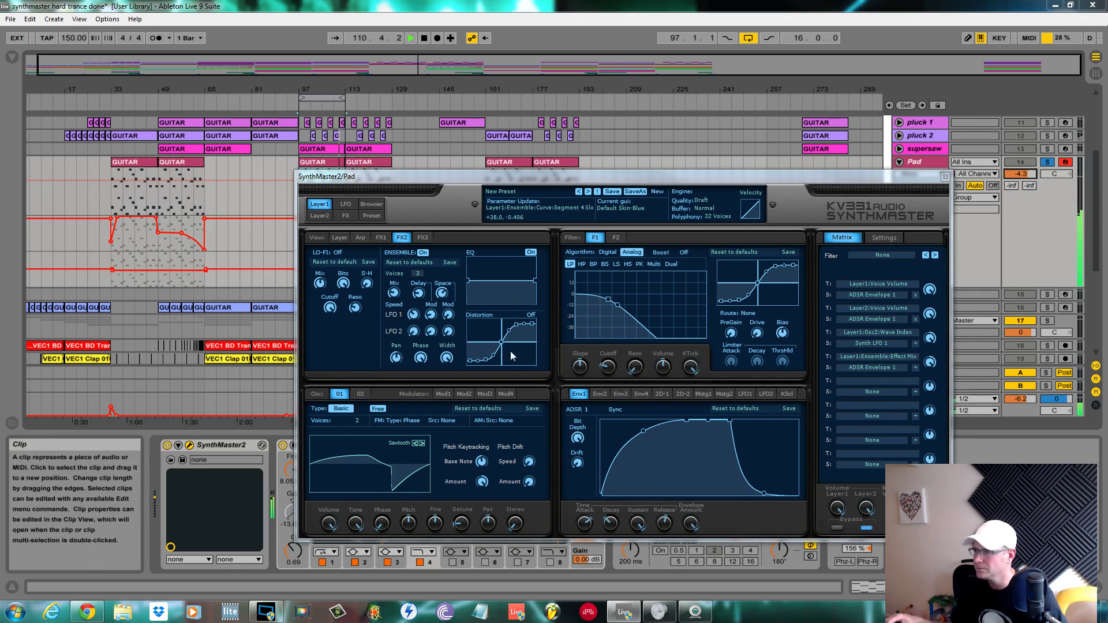
{"action": "left_click", "coordinate": [343, 216]}
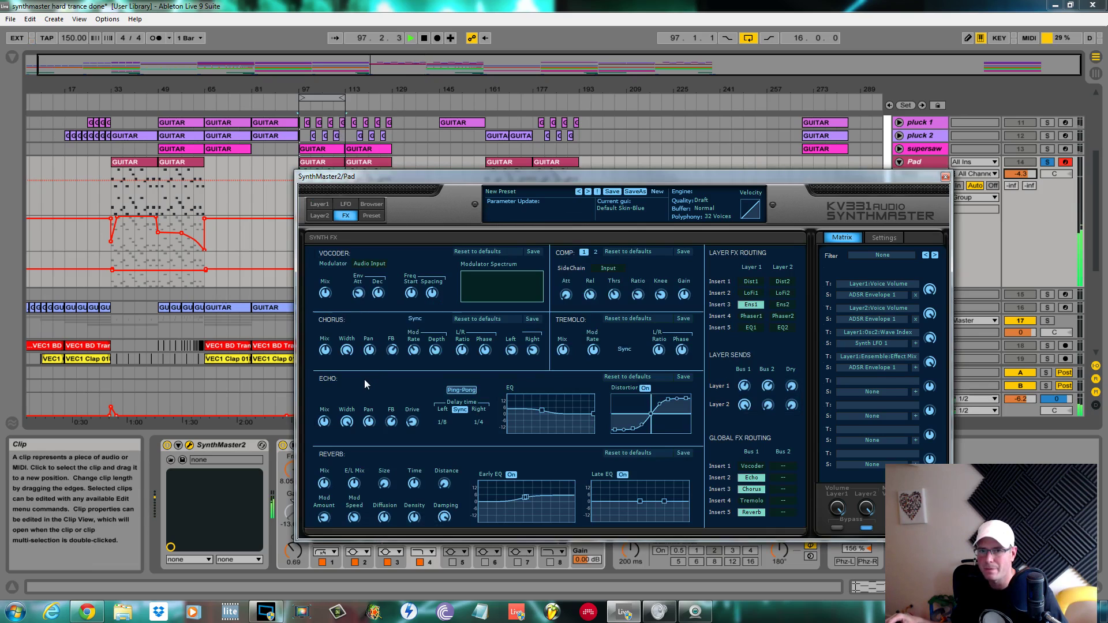
{"action": "left_click", "coordinate": [542, 410]}
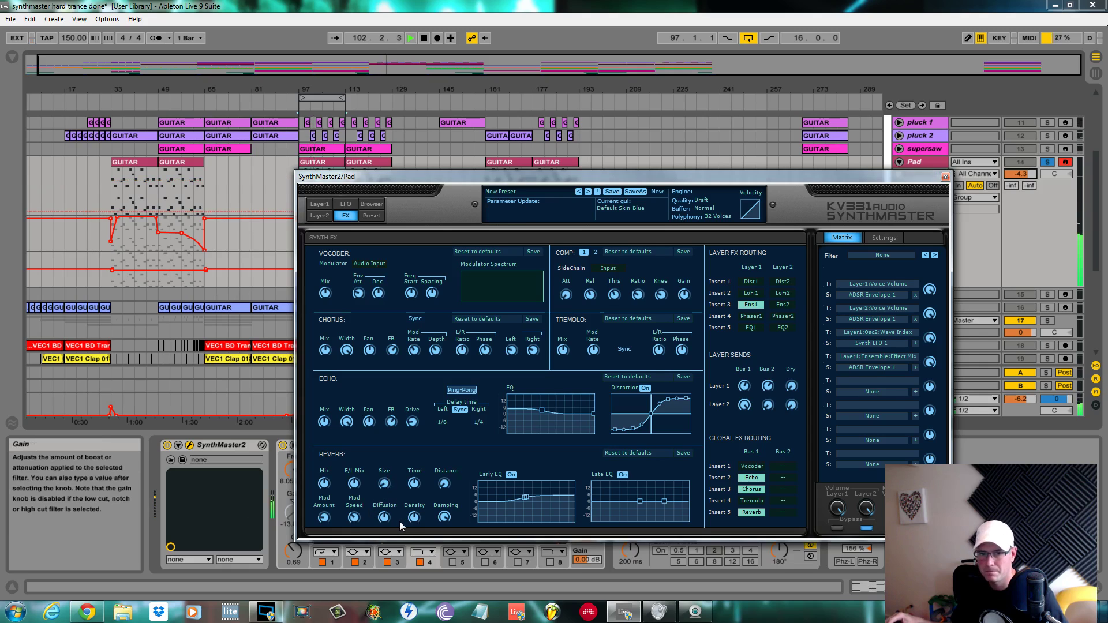
{"action": "left_click", "coordinate": [324, 518]}
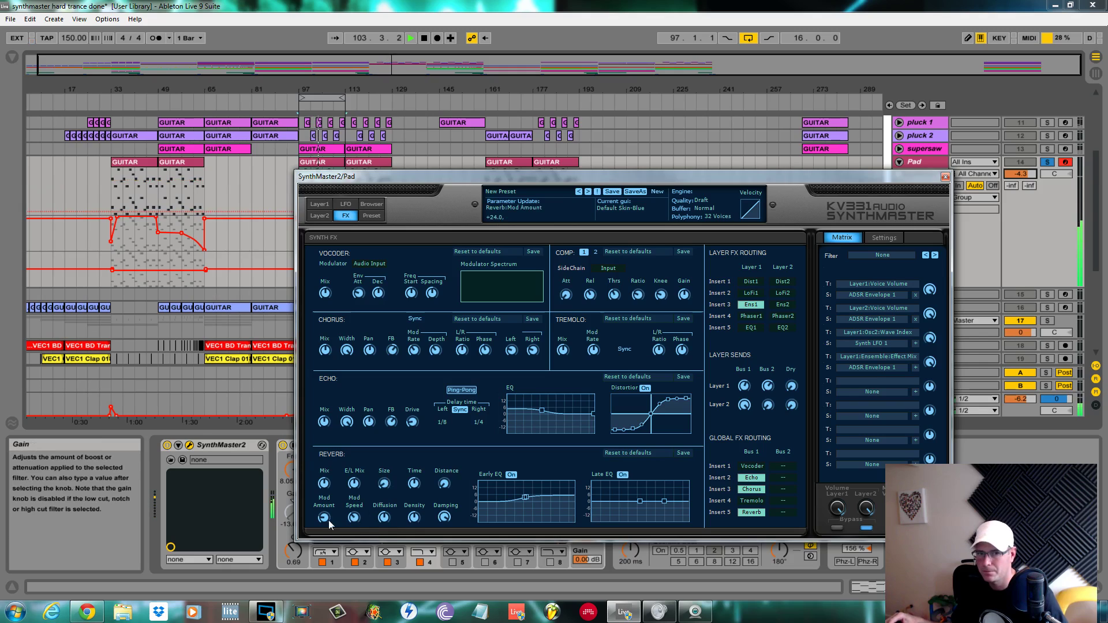
- Close and reopen the Pad's SynthMaster 2 editor on the Layer 1 page
{"action": "left_click", "coordinate": [945, 178]}
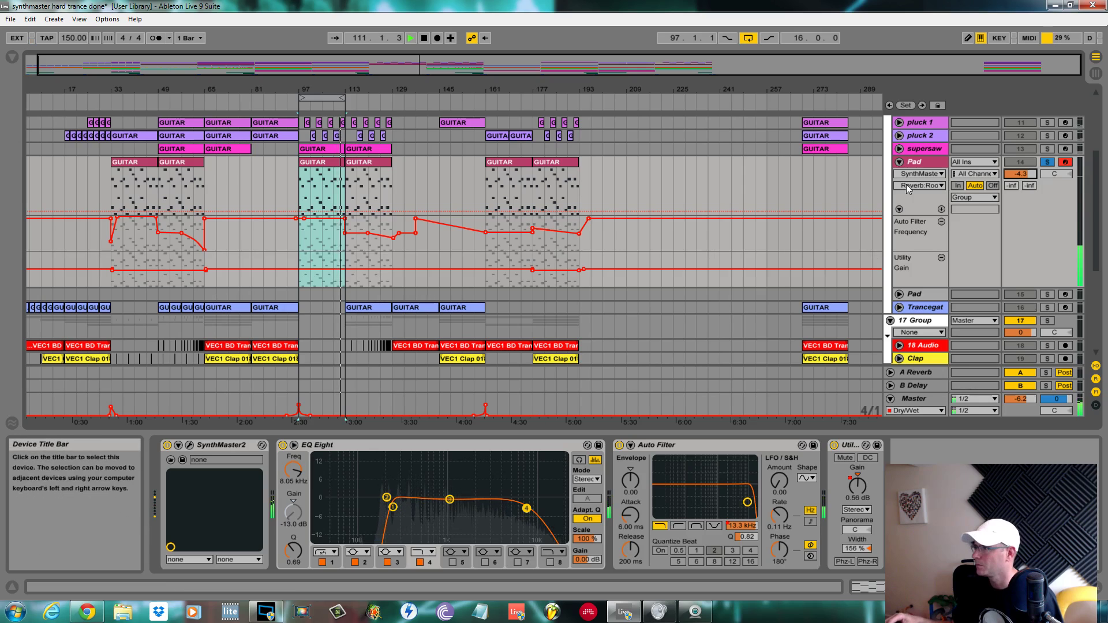
{"action": "left_click", "coordinate": [190, 445]}
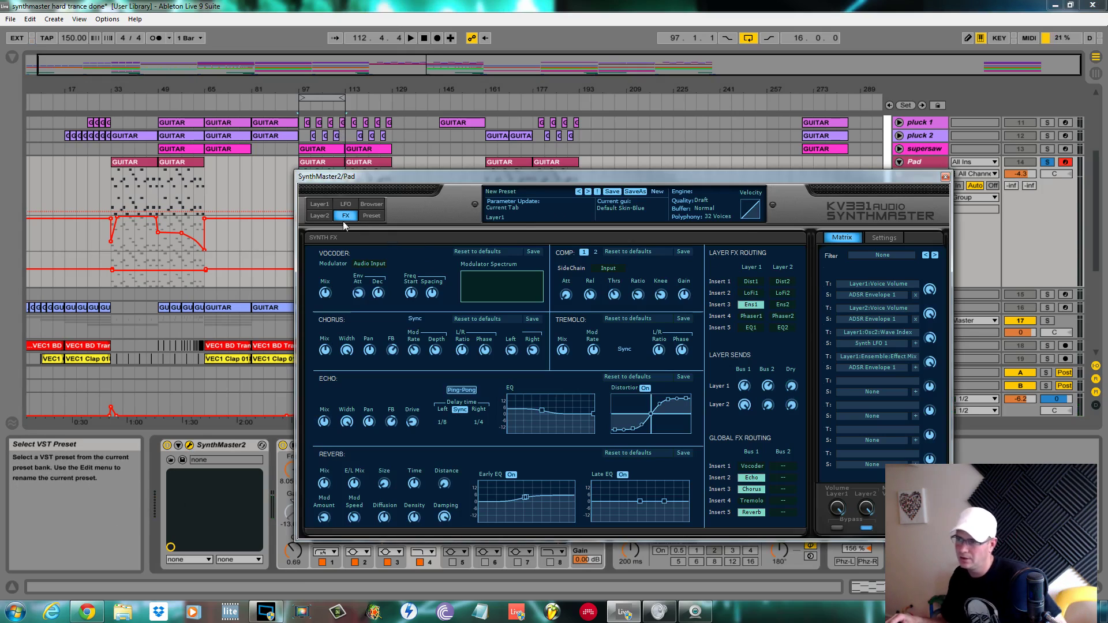
{"action": "left_click", "coordinate": [319, 203]}
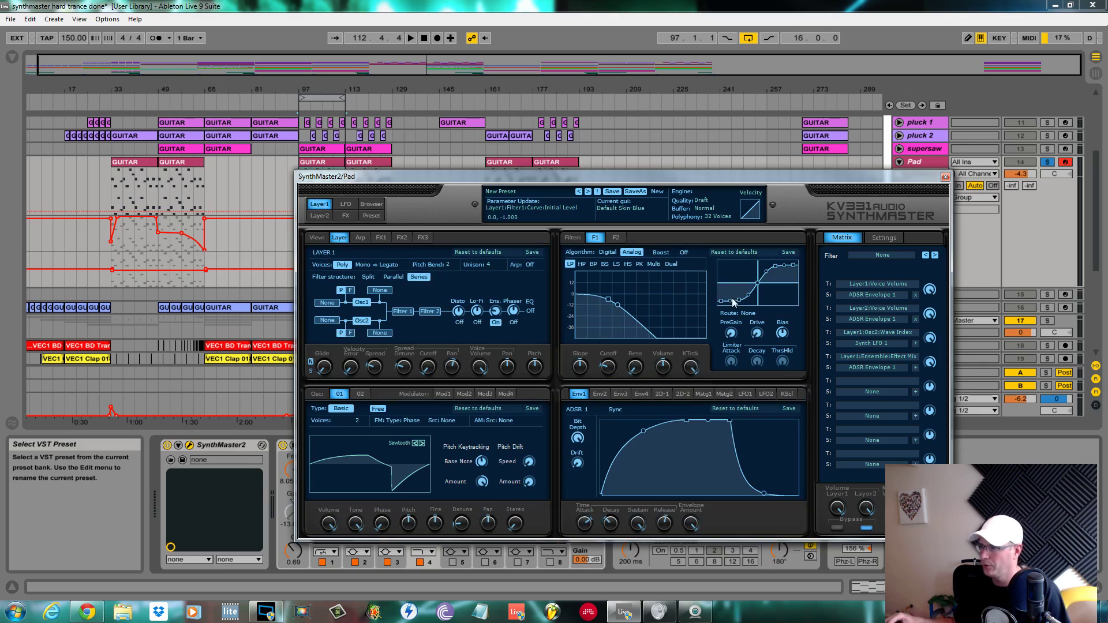
- While playing, raise the cutoff to about 278 Hz, route ADSR Envelope 1 to it, and replay from bar 97
{"action": "key", "text": "space"}
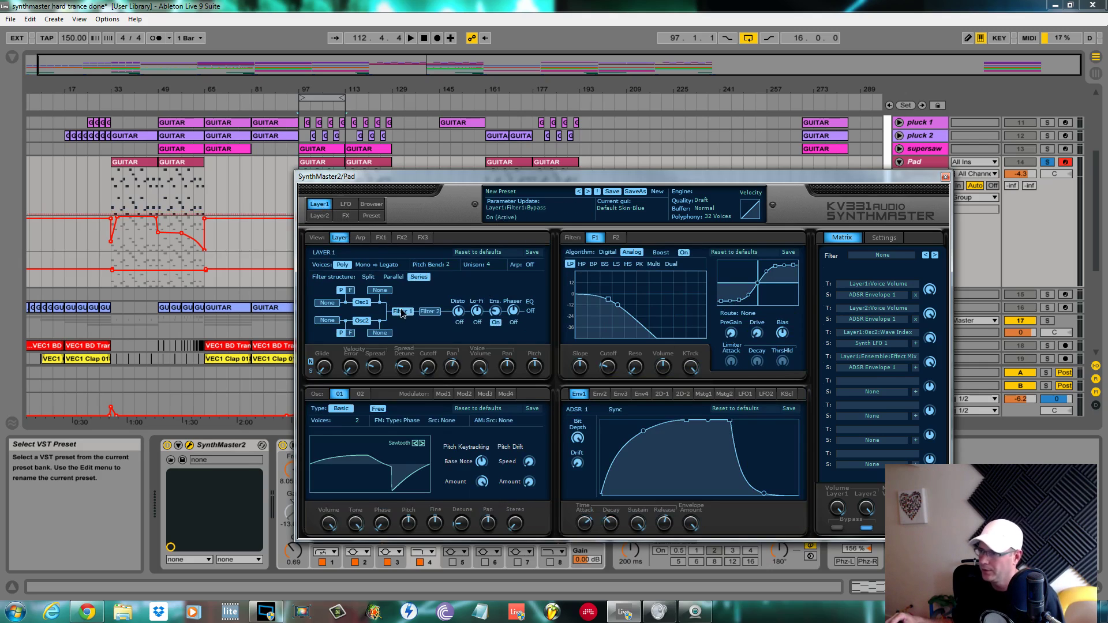
{"action": "mouse_move", "coordinate": [607, 368]}
{"action": "left_mouse_down"}
{"action": "mouse_move", "coordinate": [610, 344]}
{"action": "mouse_move", "coordinate": [610, 364]}
{"action": "left_mouse_up"}
{"action": "right_click", "coordinate": [609, 371]}
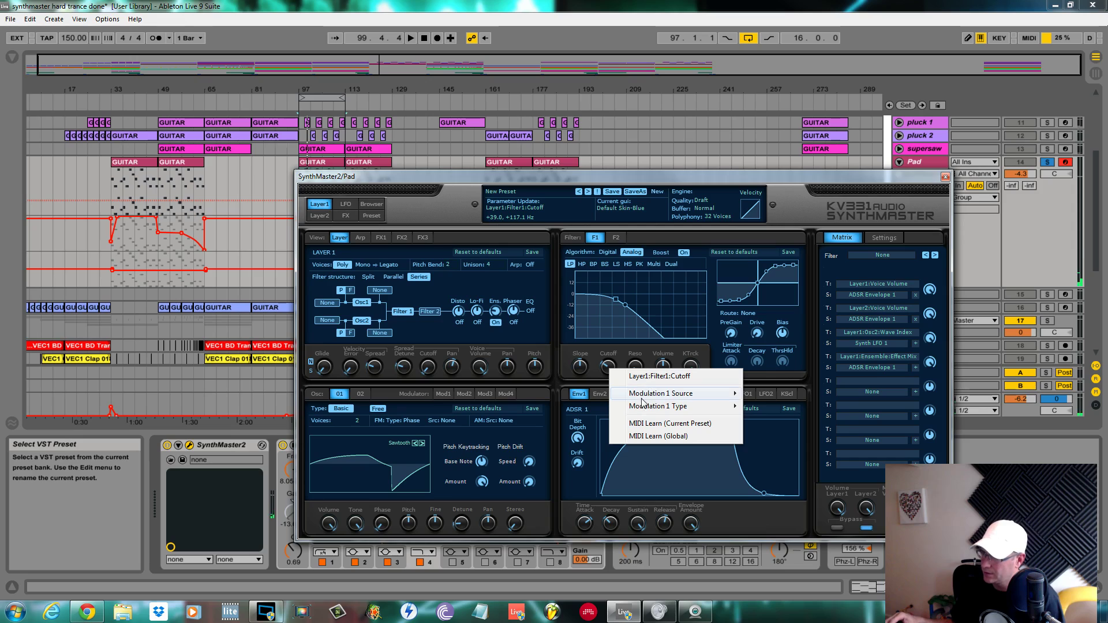
{"action": "mouse_move", "coordinate": [664, 393]}
{"action": "mouse_move", "coordinate": [778, 478]}
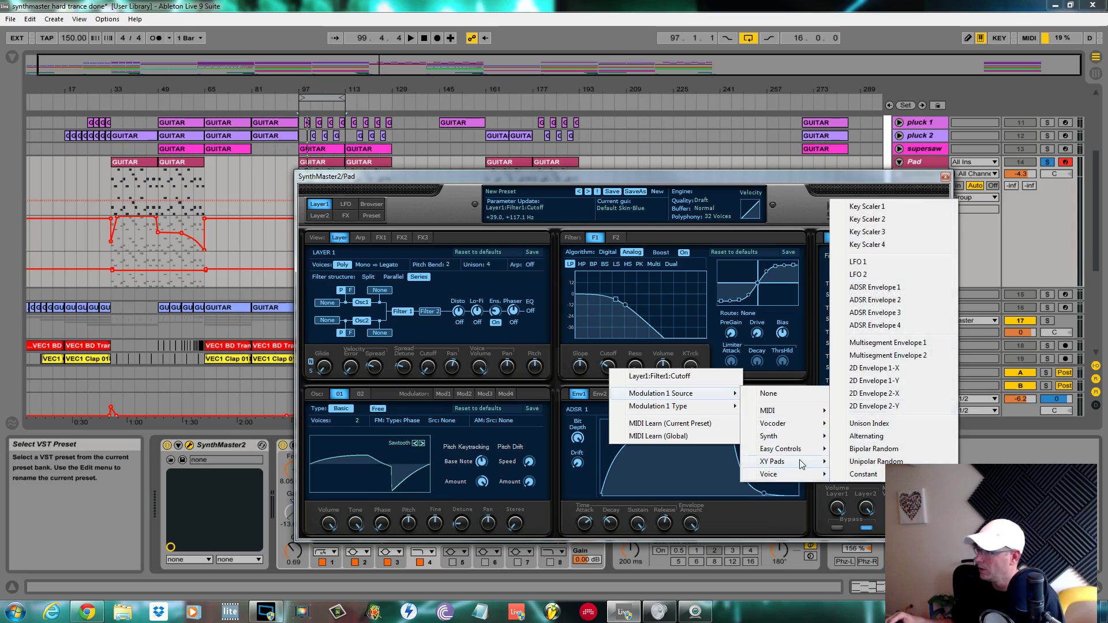
{"action": "left_click", "coordinate": [893, 289]}
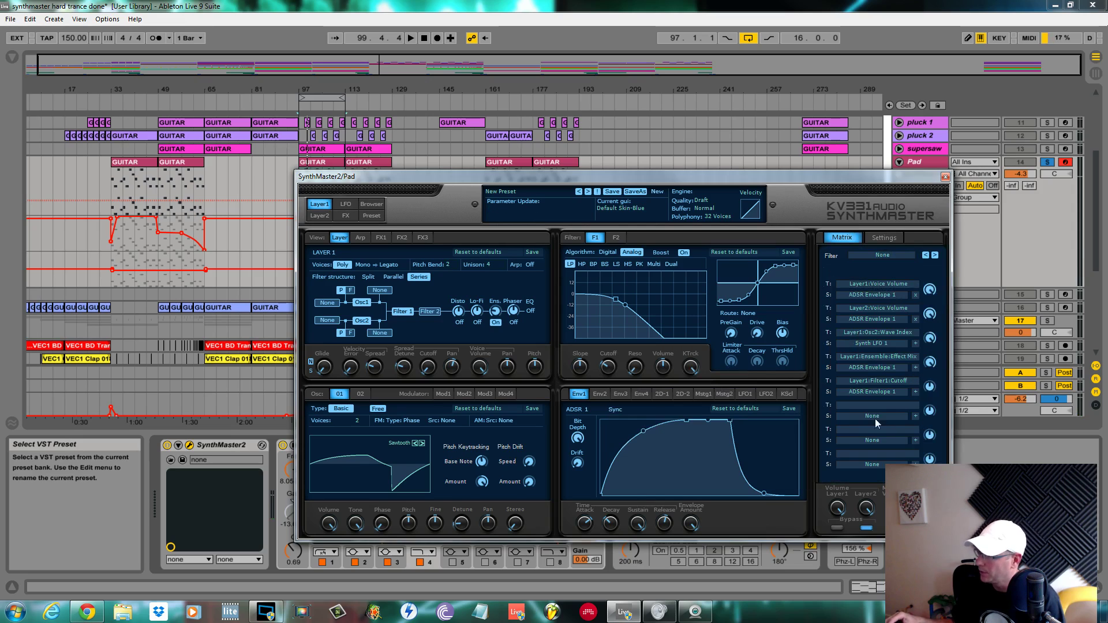
{"action": "key", "text": "space"}
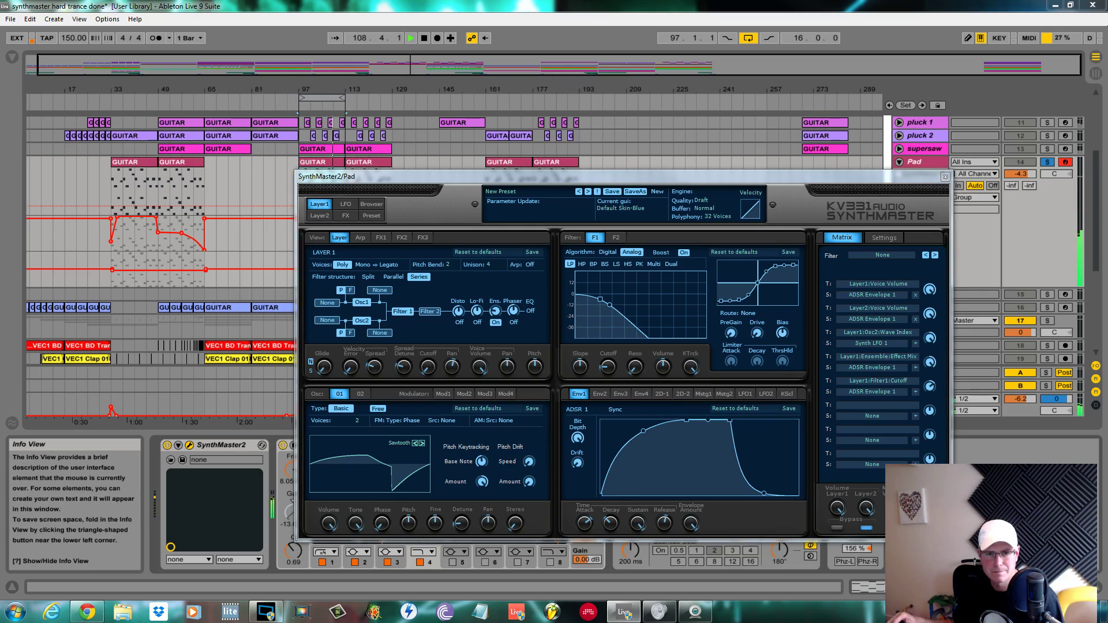
- Show oscillator 2's wavetable settings and restart playback with the synth window moved aside
{"action": "left_click", "coordinate": [358, 394]}
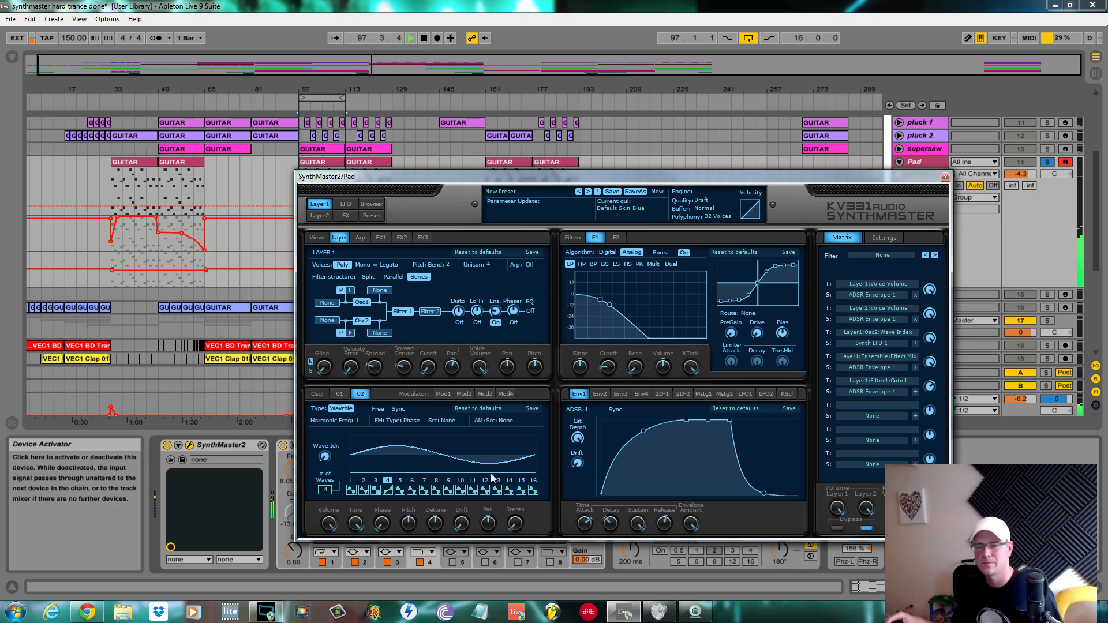
{"action": "key", "text": "space"}
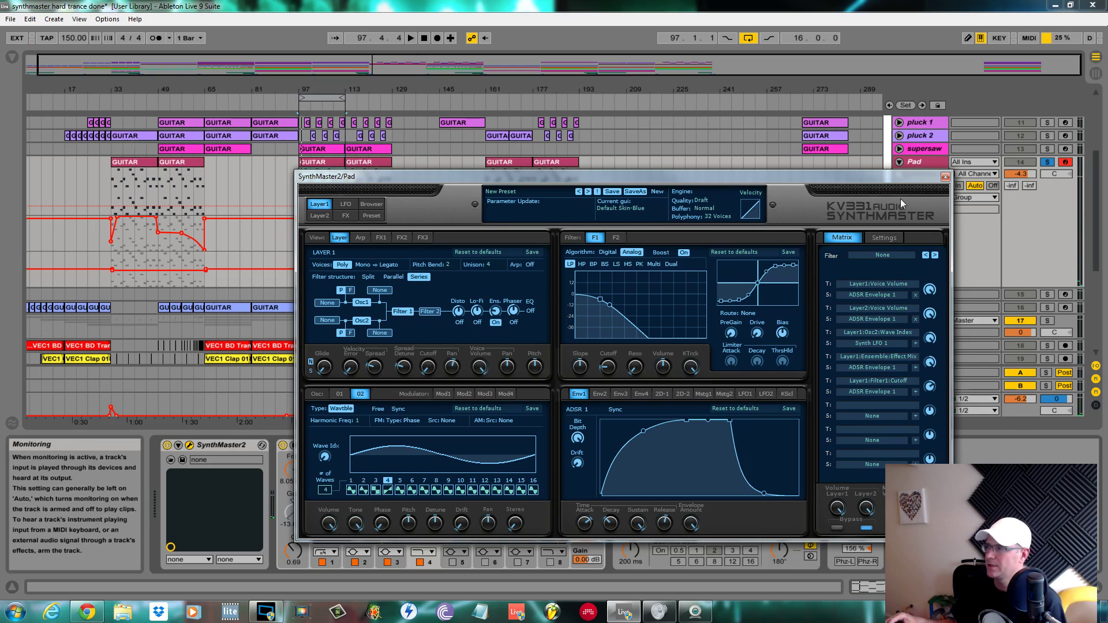
{"action": "left_click_drag", "start_coordinate": [852, 172], "coordinate": [841, 270]}
{"action": "left_click_drag", "start_coordinate": [422, 269], "coordinate": [455, 356]}
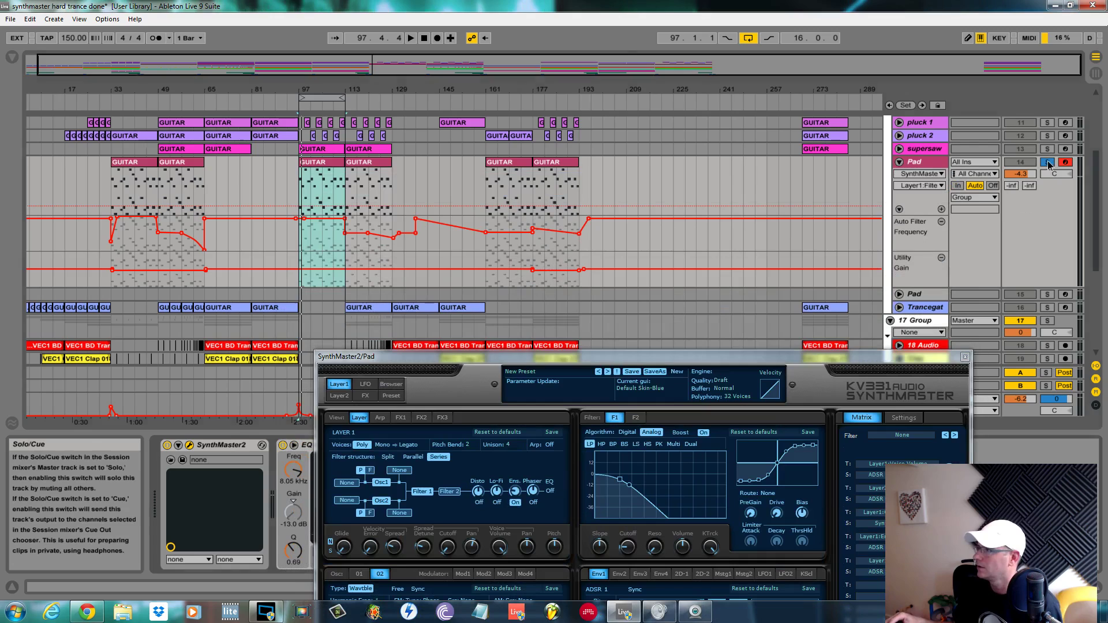
{"action": "key", "text": "space"}
{"action": "left_click_drag", "start_coordinate": [681, 356], "coordinate": [712, 242]}
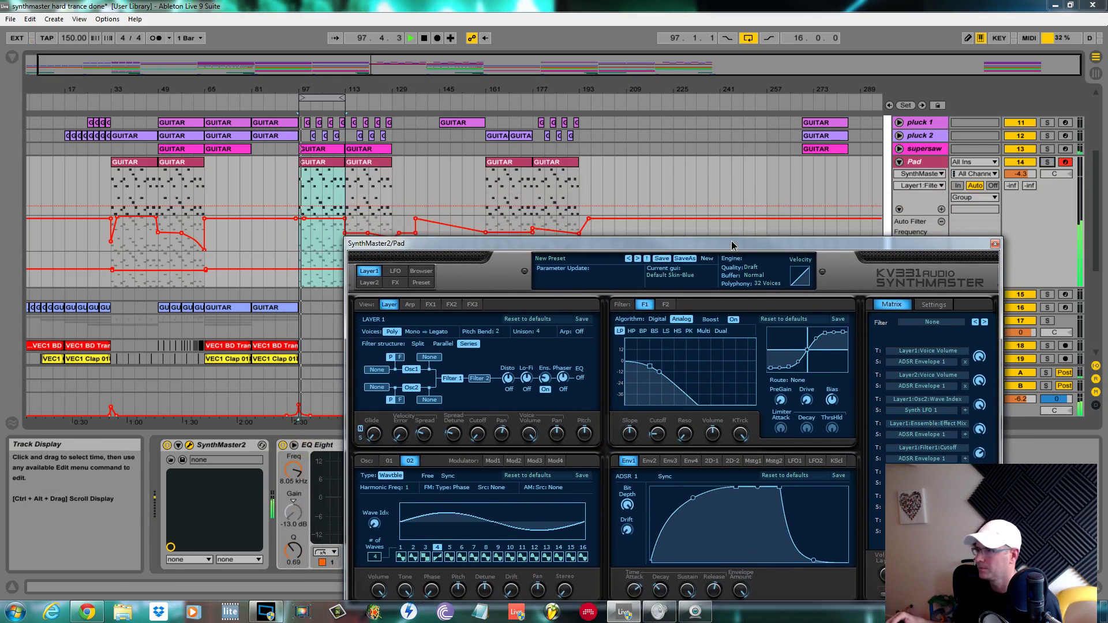
- Lower the Pad track to -7.6 dB, then reposition and close the SynthMaster 2 editor
{"action": "mouse_move", "coordinate": [1029, 167]}
{"action": "left_mouse_down"}
{"action": "mouse_move", "coordinate": [1030, 187]}
{"action": "mouse_move", "coordinate": [1021, 170]}
{"action": "left_mouse_up"}
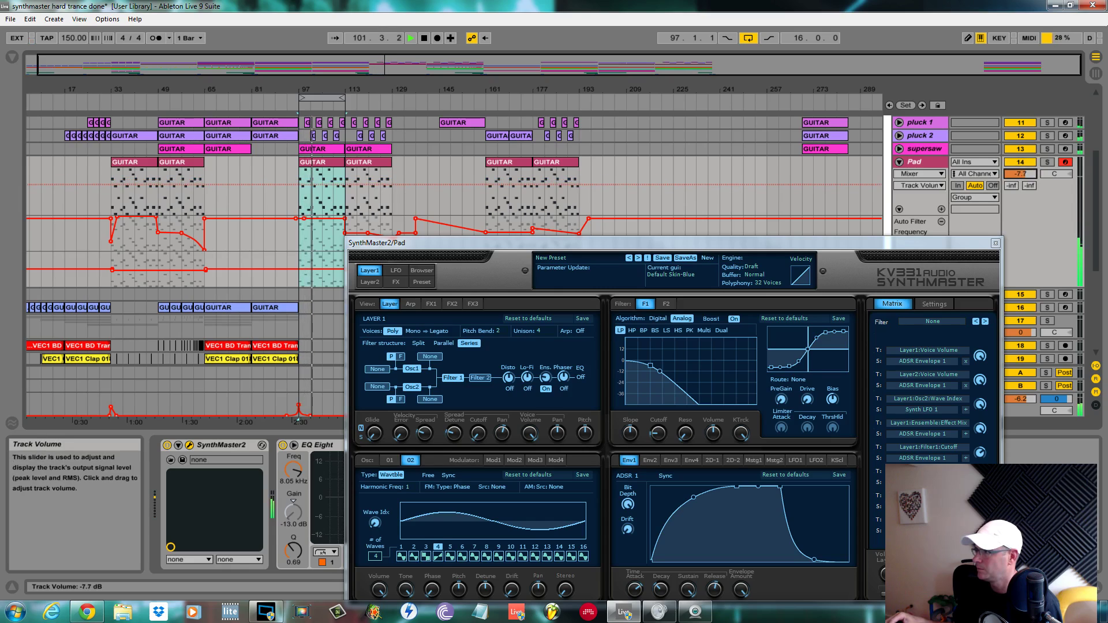
{"action": "scroll", "coordinate": [348, 201], "scroll_direction": "up", "scroll_amount": 3}
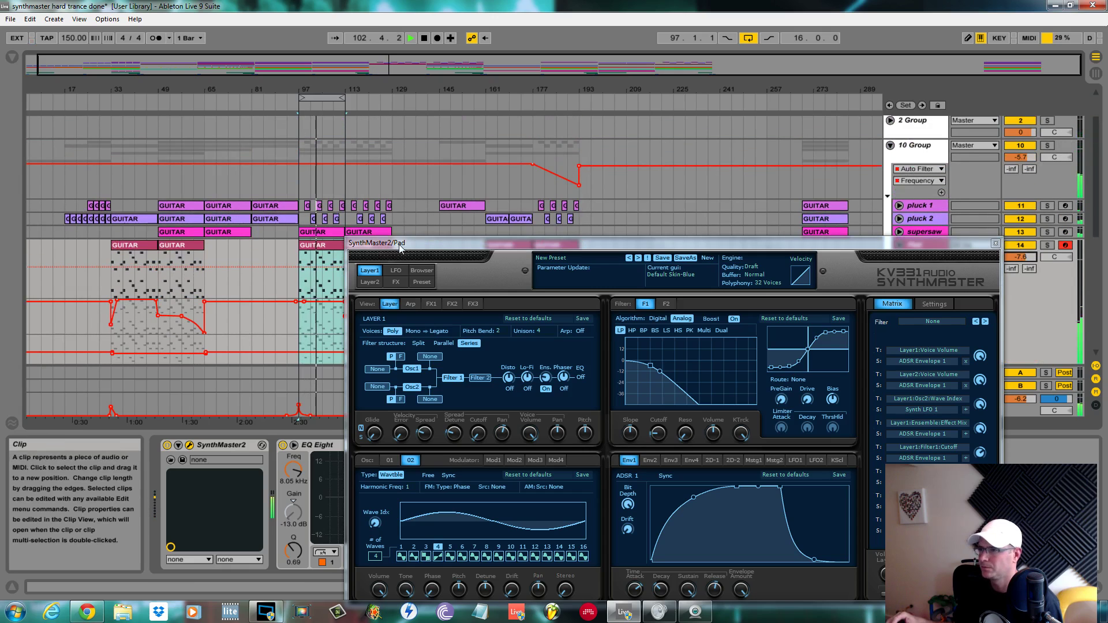
{"action": "left_click_drag", "start_coordinate": [381, 243], "coordinate": [687, 528]}
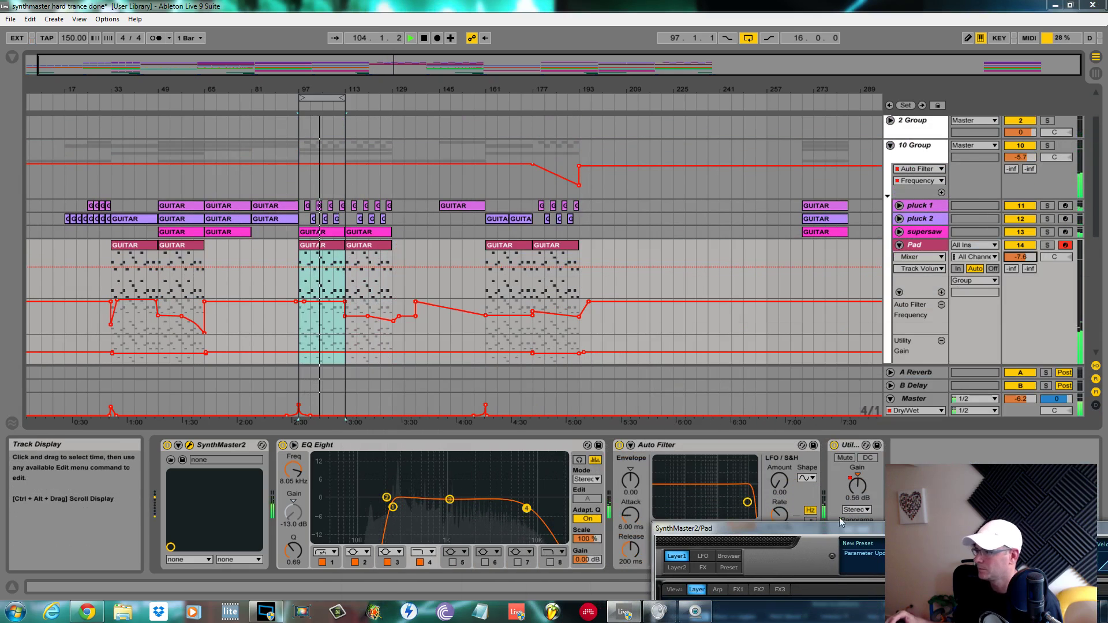
{"action": "left_click_drag", "start_coordinate": [842, 531], "coordinate": [862, 424]}
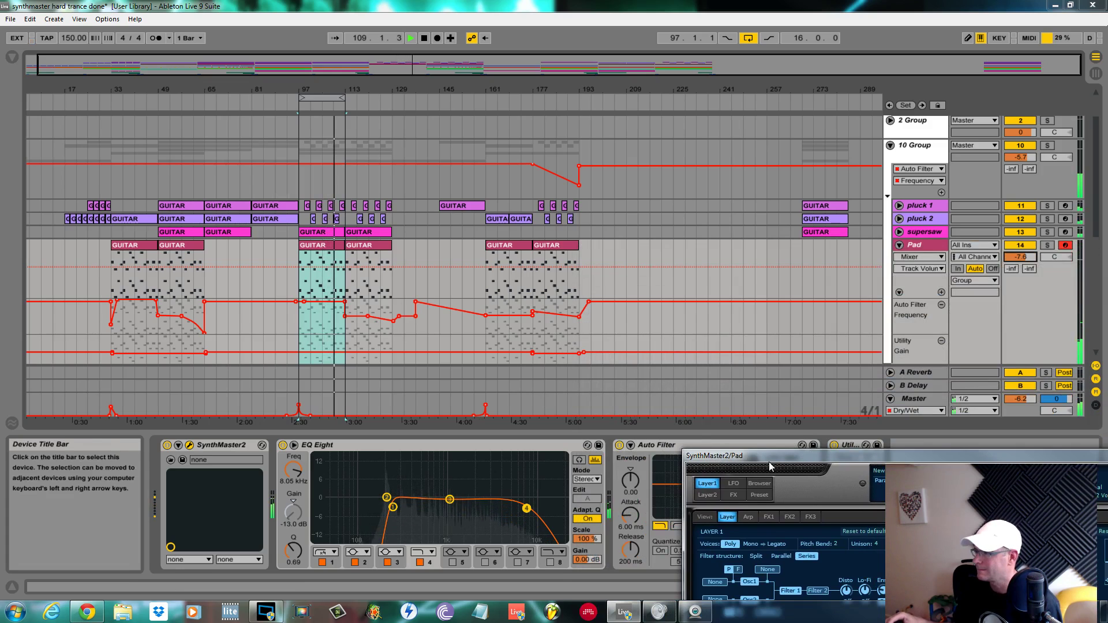
{"action": "left_click_drag", "start_coordinate": [778, 460], "coordinate": [665, 423]}
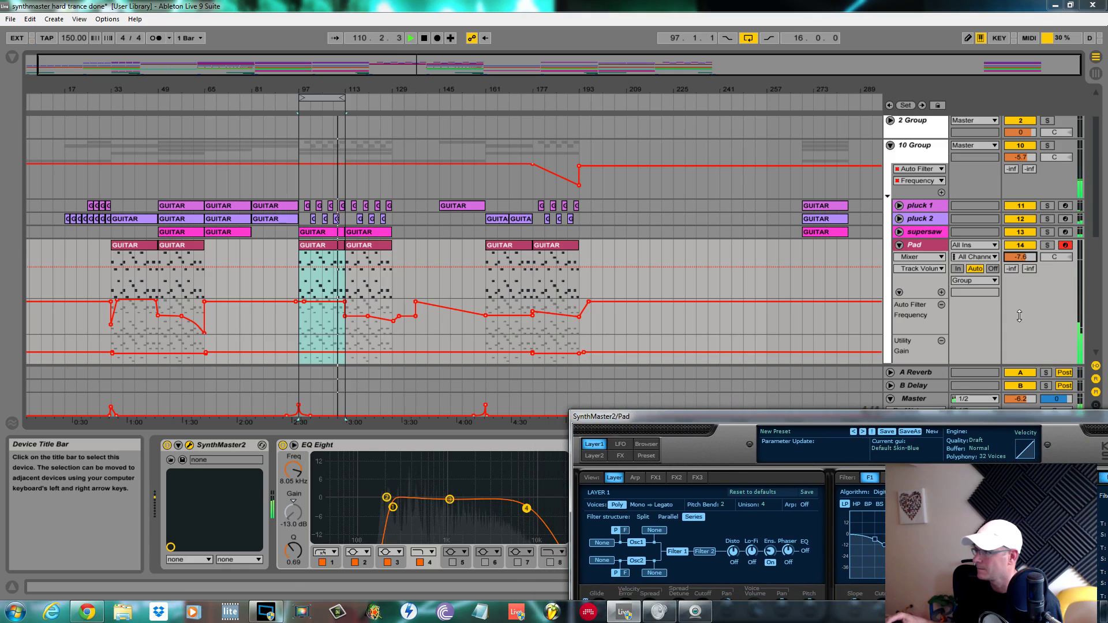
{"action": "scroll", "coordinate": [1095, 245], "scroll_direction": "down", "scroll_amount": 3}
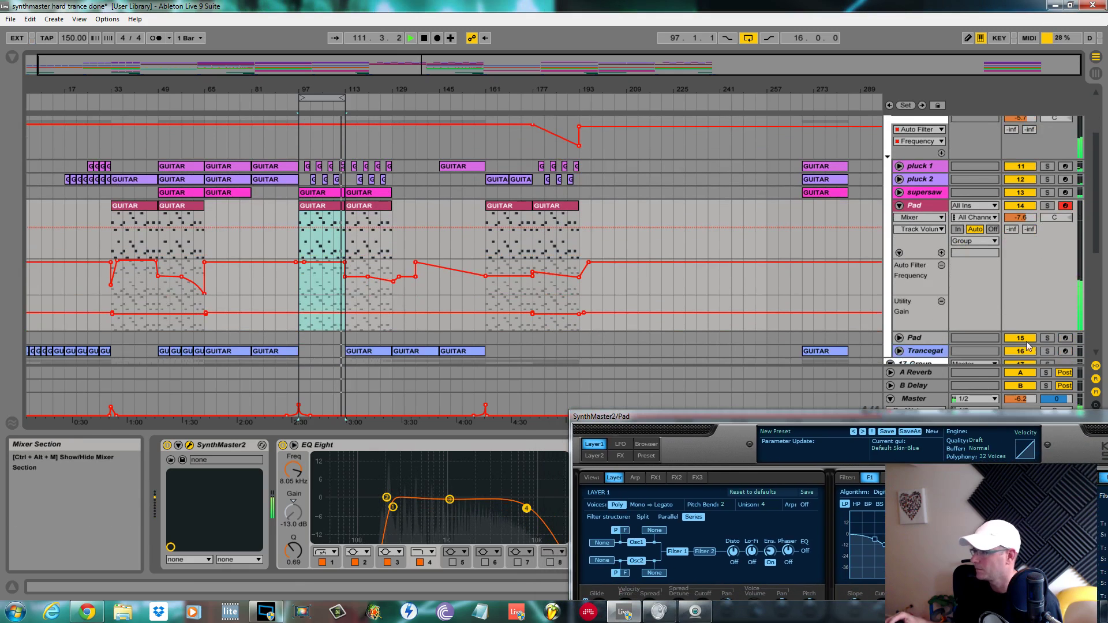
{"action": "left_click_drag", "start_coordinate": [920, 418], "coordinate": [840, 364]}
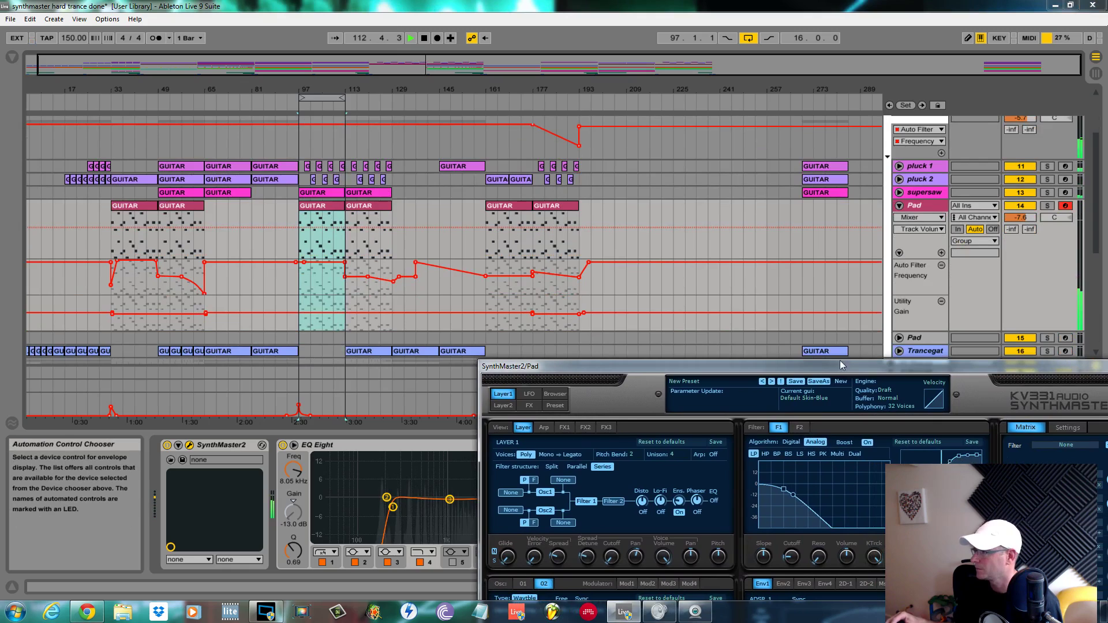
{"action": "left_click_drag", "start_coordinate": [1013, 371], "coordinate": [804, 355]}
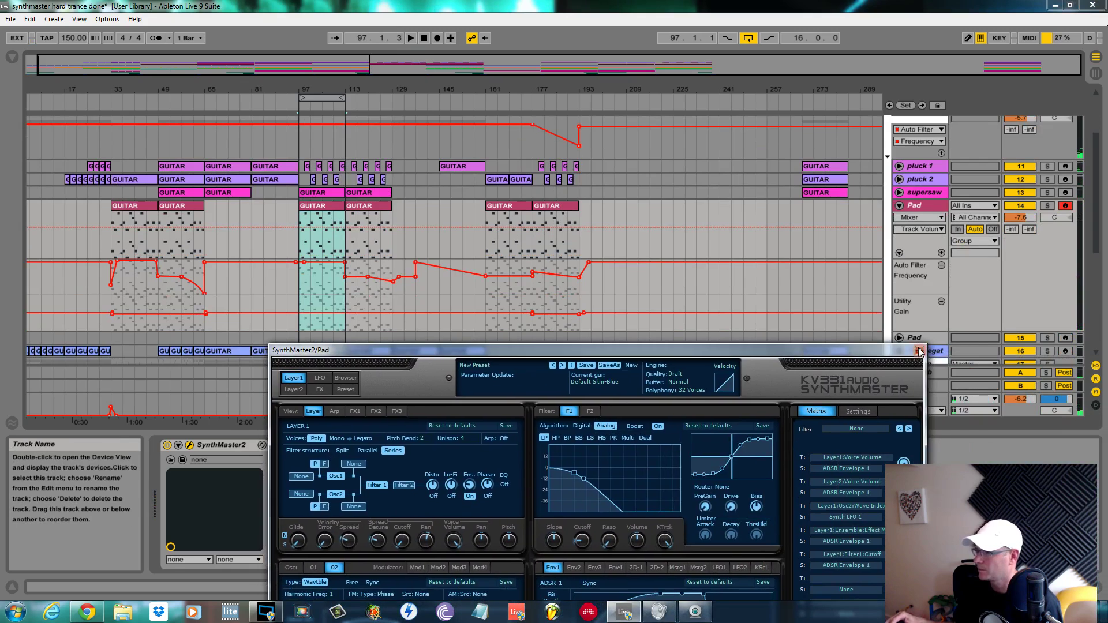
{"action": "left_click", "coordinate": [920, 351]}
- Show the Pad track's device chain and select its SynthMaster2 device and group track
{"action": "right_click", "coordinate": [219, 446]}
{"action": "left_click", "coordinate": [237, 510]}
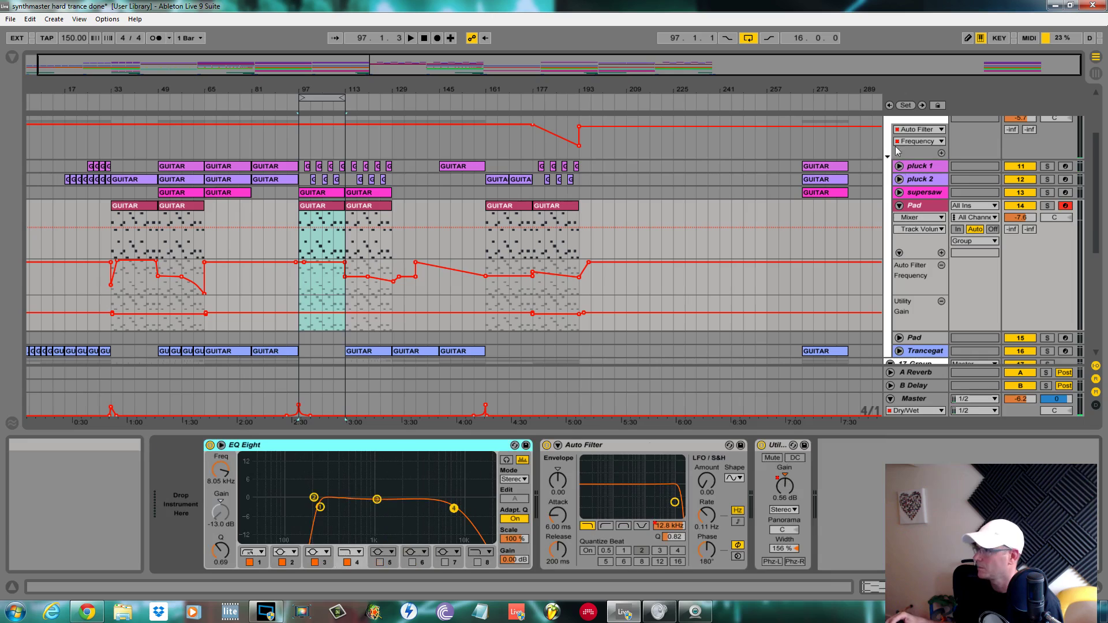
{"action": "left_click", "coordinate": [915, 337]}
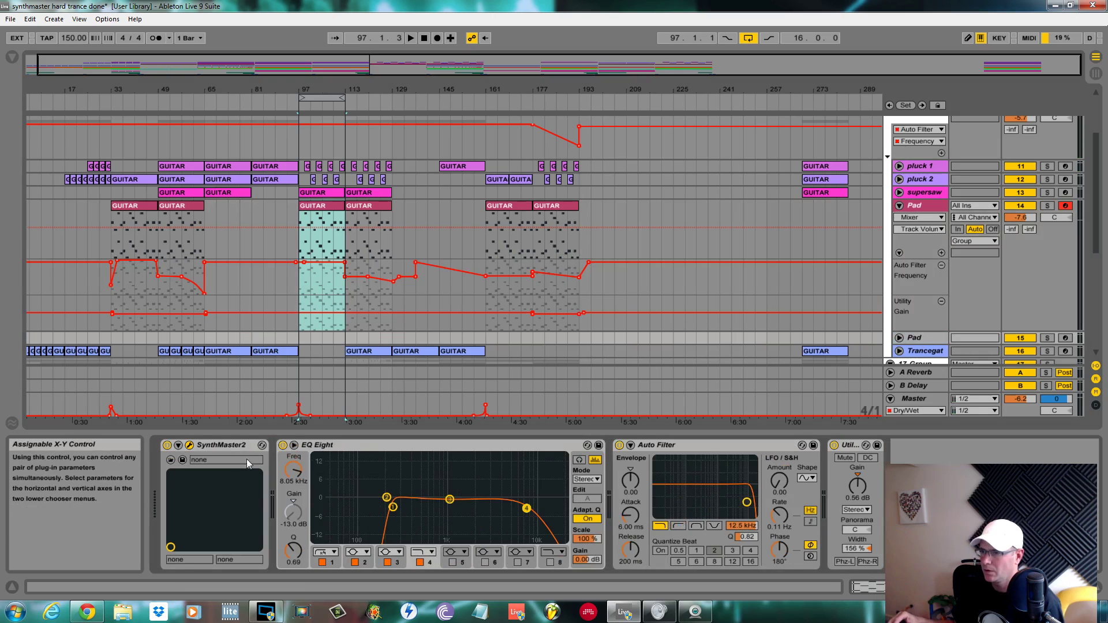
{"action": "left_click", "coordinate": [230, 447]}
{"action": "left_click", "coordinate": [918, 206]}
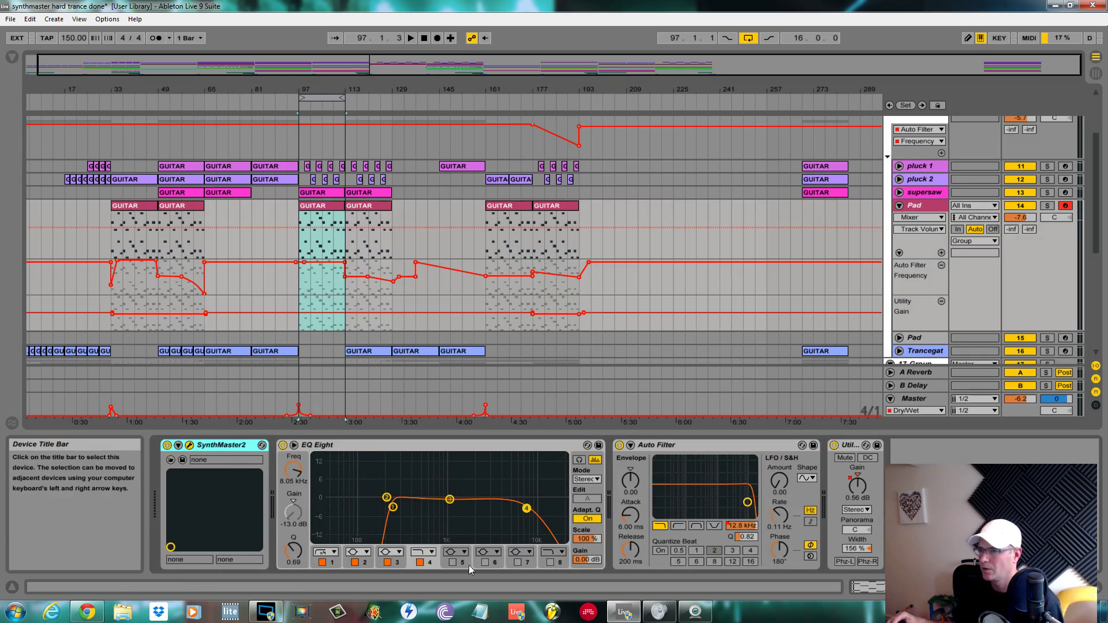
- Play from bar 97, briefly solo Pad and raise it to -4.1 dB, then unsolo and stop
{"action": "key", "text": "space"}
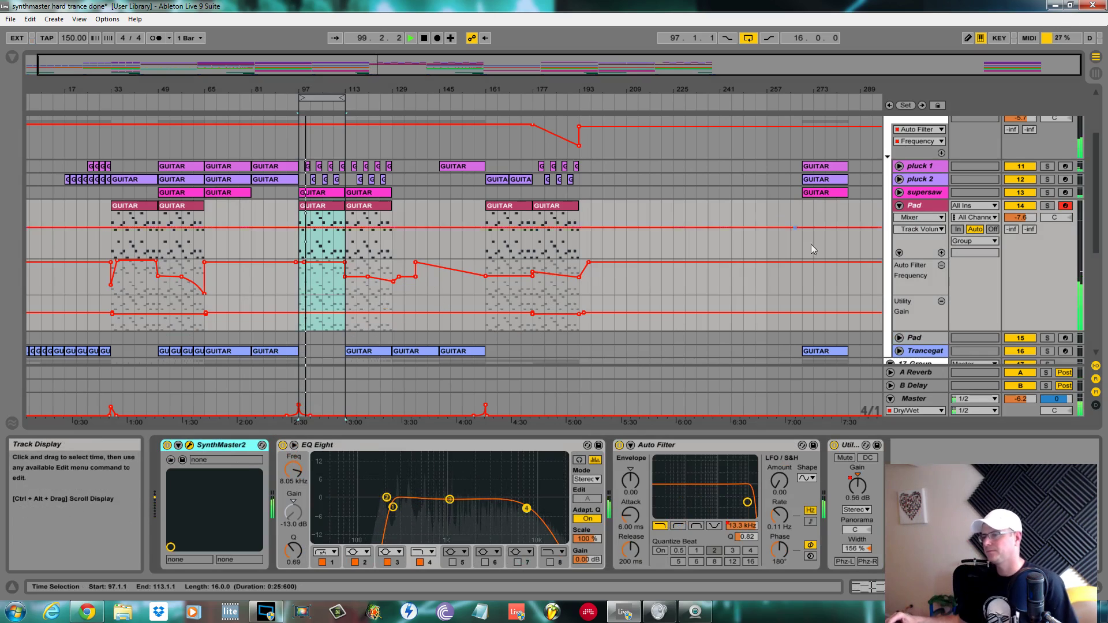
{"action": "left_click", "coordinate": [1047, 206]}
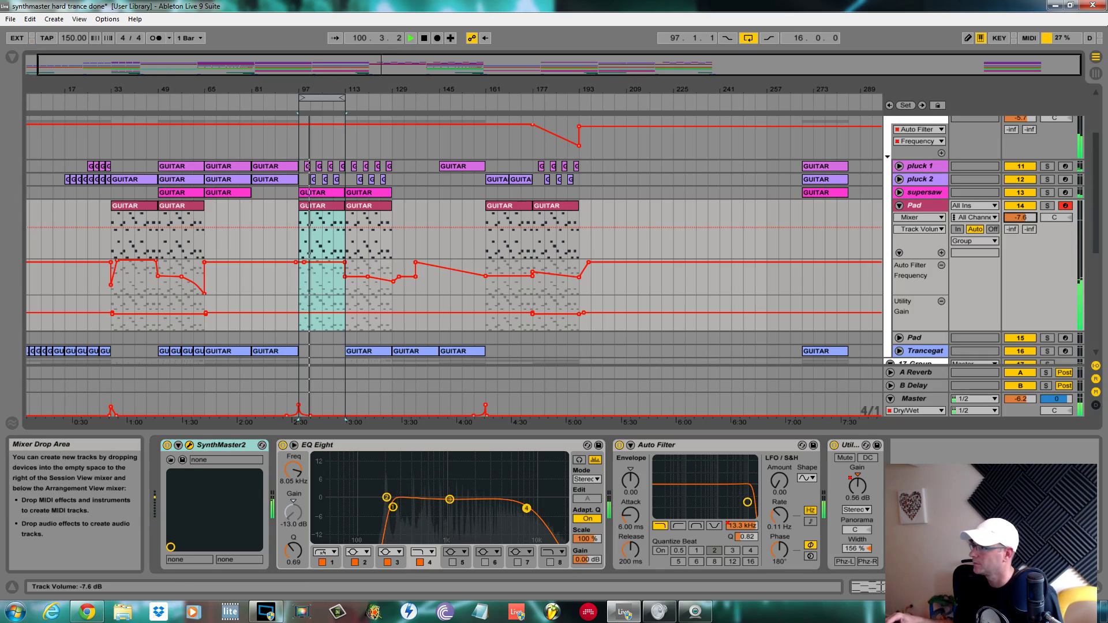
{"action": "left_click_drag", "start_coordinate": [1020, 219], "coordinate": [1031, 217]}
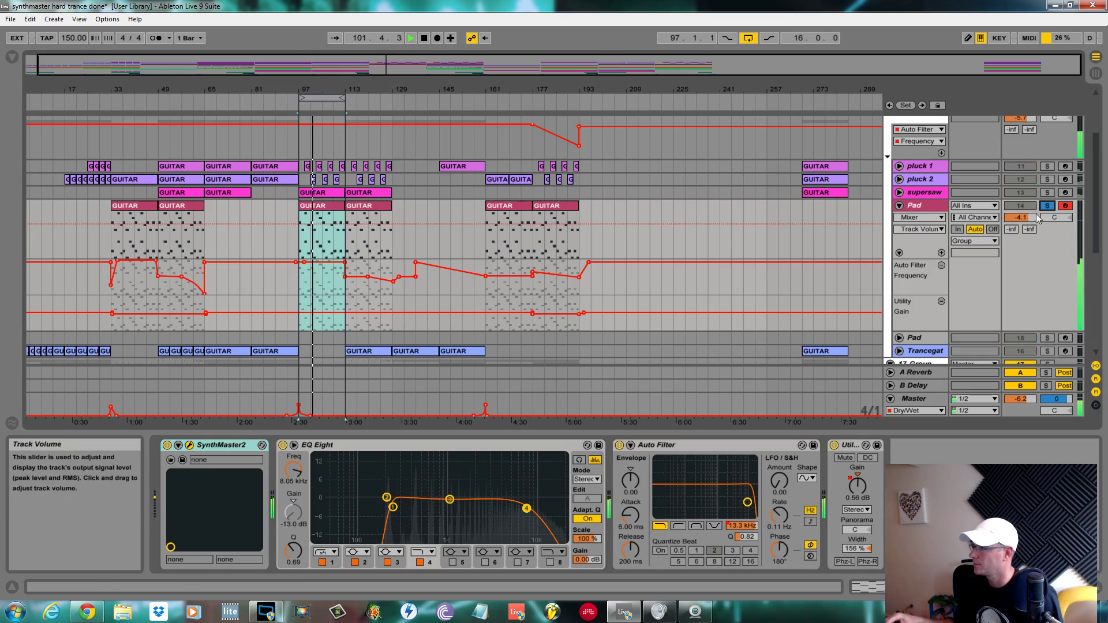
{"action": "left_click", "coordinate": [1047, 206]}
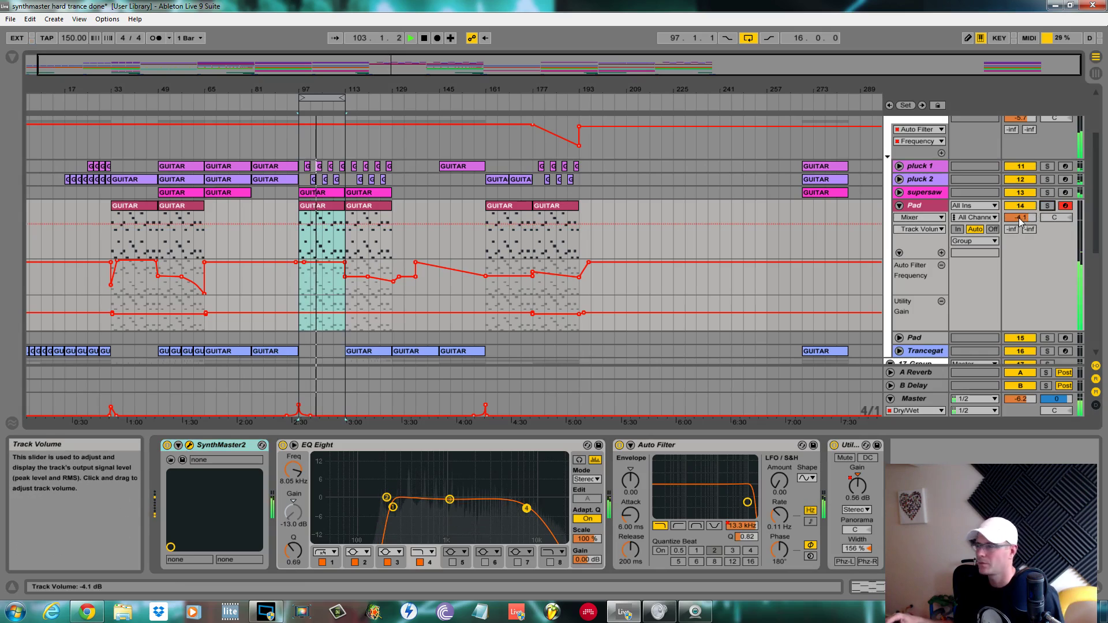
{"action": "key", "text": "space"}
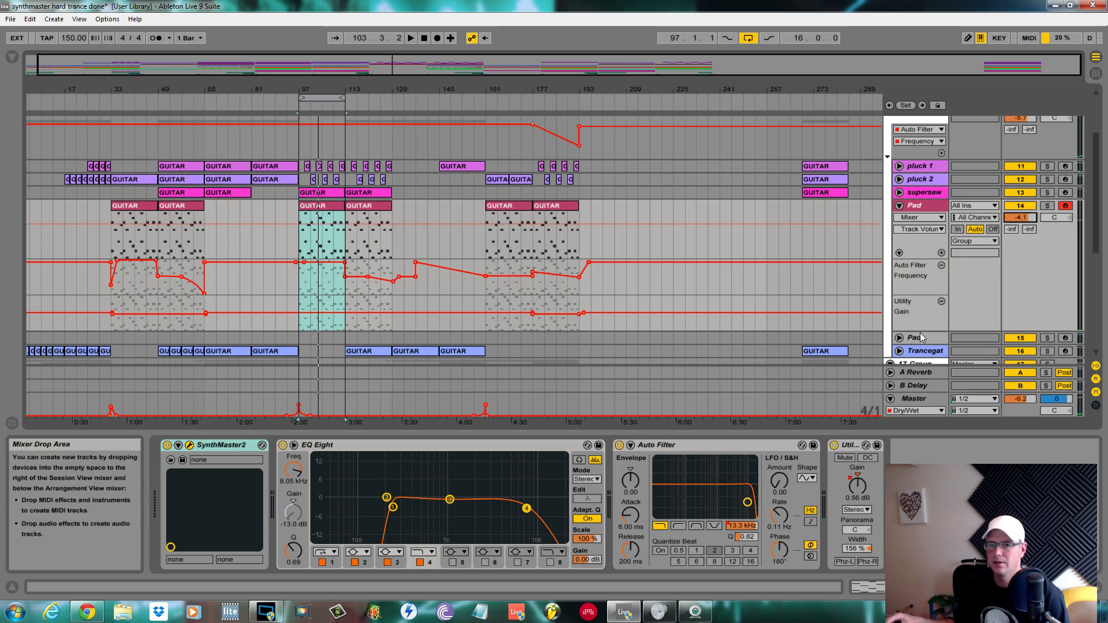
- Solo the Trancegate track, play bars 113–129, and unfold its filter cutoff automation lane
{"action": "scroll", "coordinate": [912, 346], "scroll_direction": "down", "scroll_amount": 3}
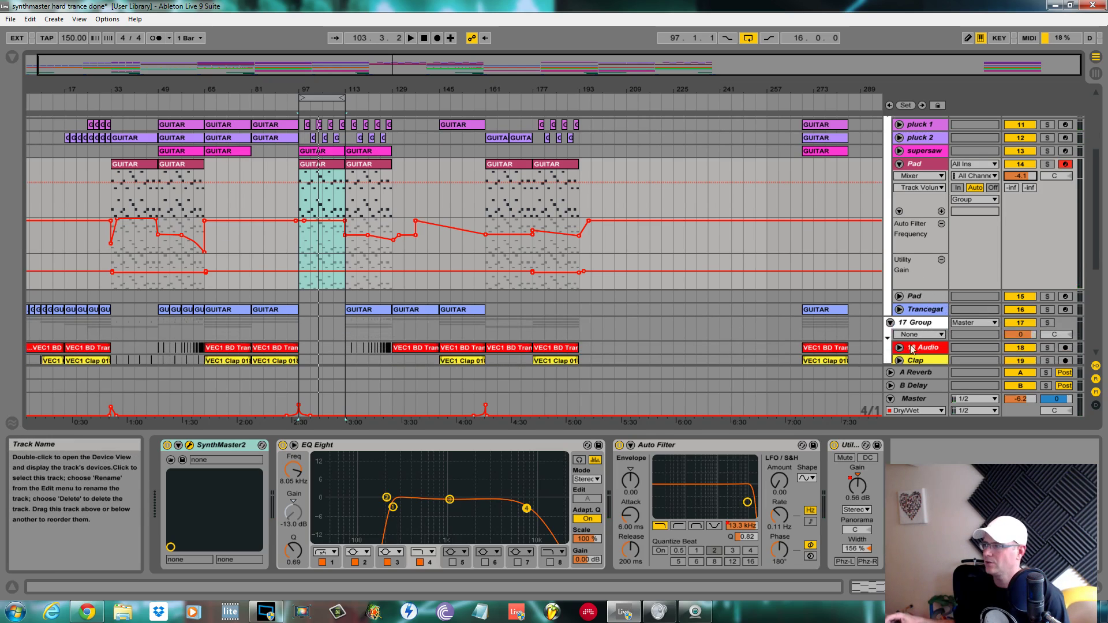
{"action": "left_click", "coordinate": [931, 311]}
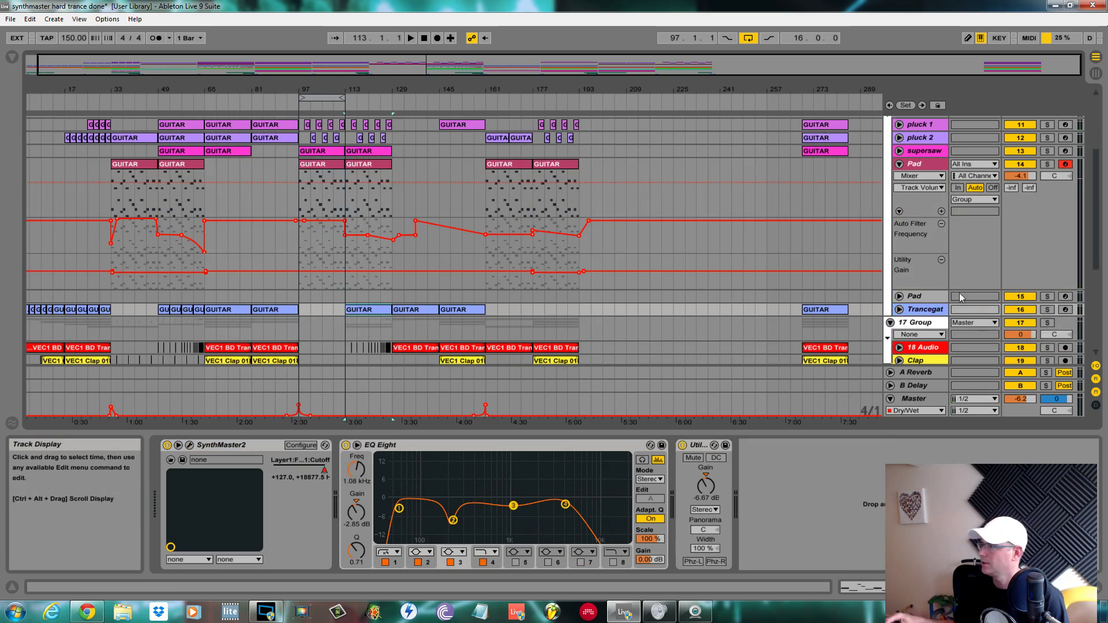
{"action": "left_click", "coordinate": [1048, 309]}
{"action": "left_click", "coordinate": [358, 310]}
{"action": "key", "text": "space"}
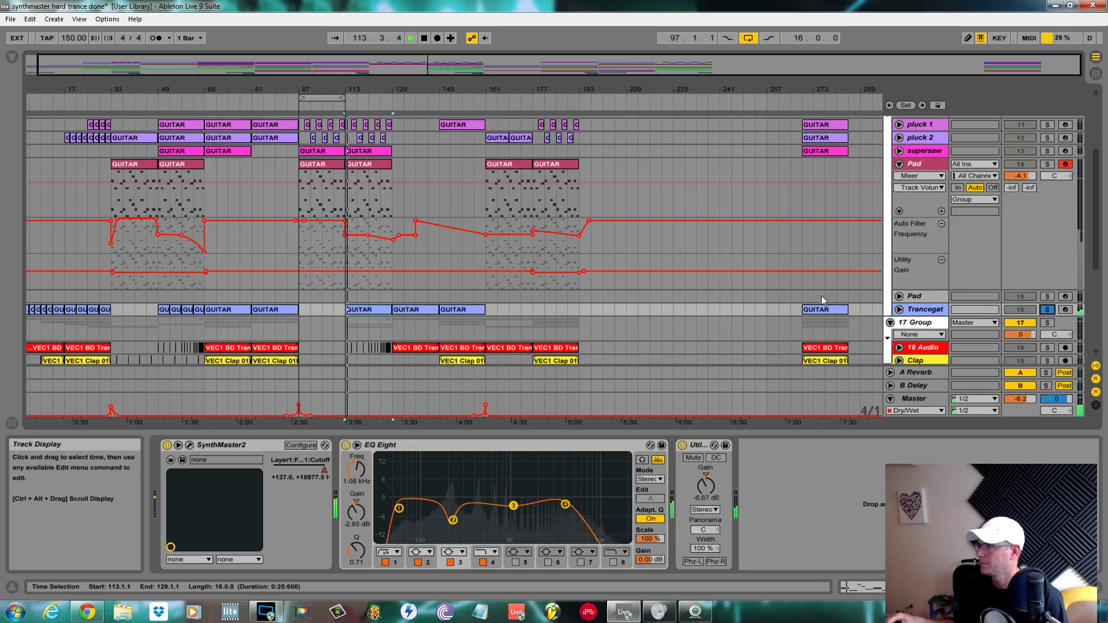
{"action": "key", "text": "Right"}
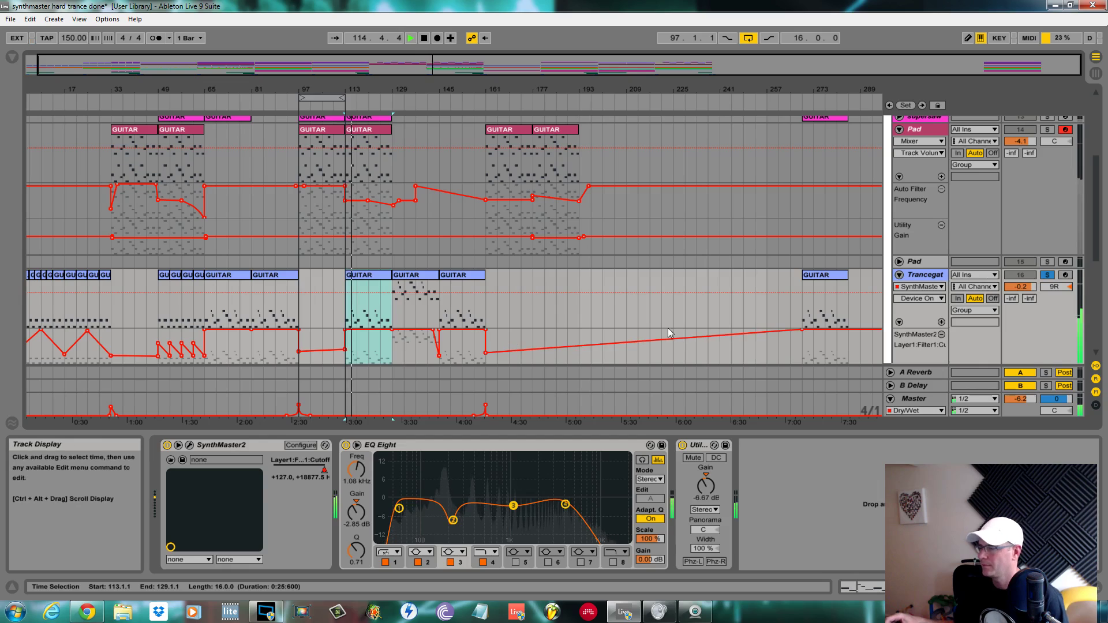
{"action": "key", "text": "ctrl+g"}
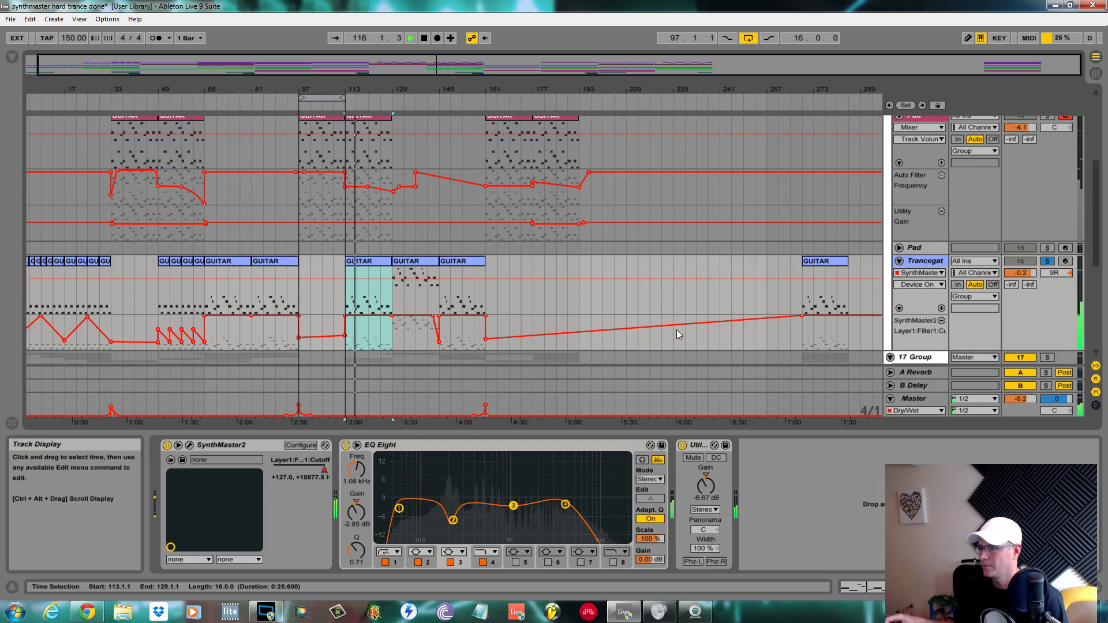
- Open the Trancegate SynthMaster 2 editor showing oscillator 2 and the arpeggiator step pattern
{"action": "left_click", "coordinate": [190, 445]}
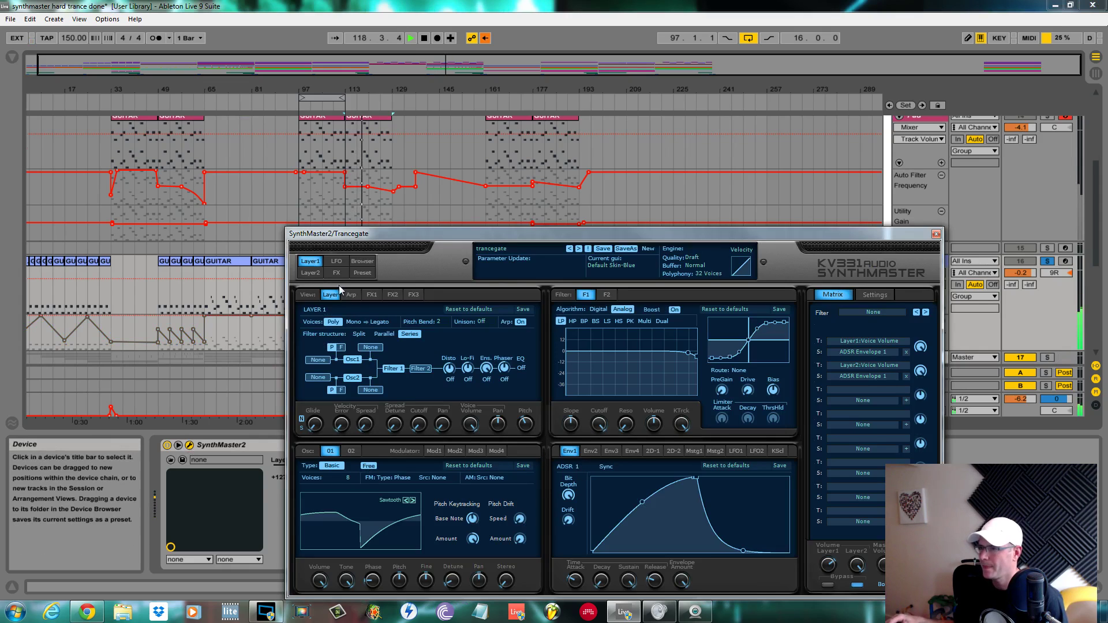
{"action": "left_click", "coordinate": [351, 450]}
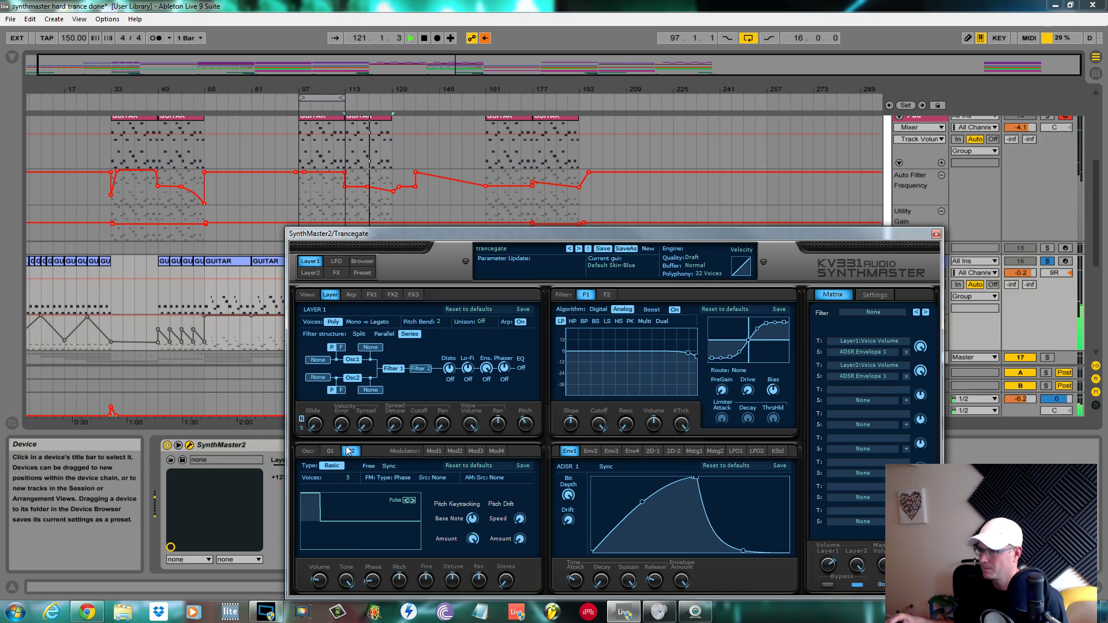
{"action": "left_click", "coordinate": [352, 295]}
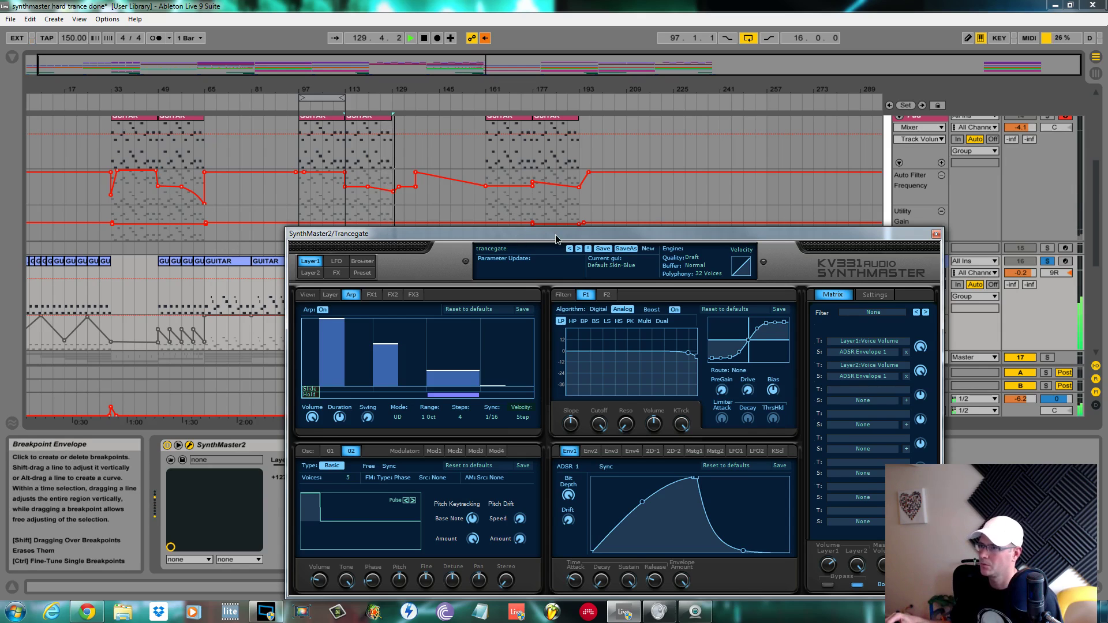
{"action": "left_click_drag", "start_coordinate": [556, 238], "coordinate": [731, 194]}
- Re-enable the overridden filter automation and replay from bar 113, repositioning the synth window
{"action": "key", "text": "space"}
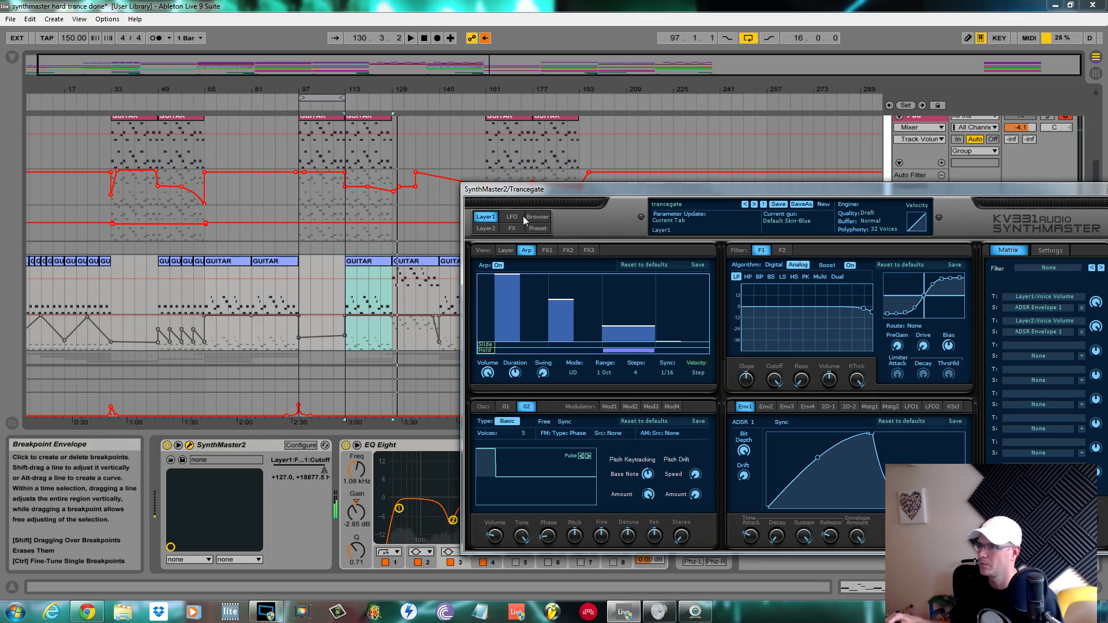
{"action": "left_click", "coordinate": [485, 38]}
{"action": "key", "text": "space"}
{"action": "left_click_drag", "start_coordinate": [577, 189], "coordinate": [554, 224]}
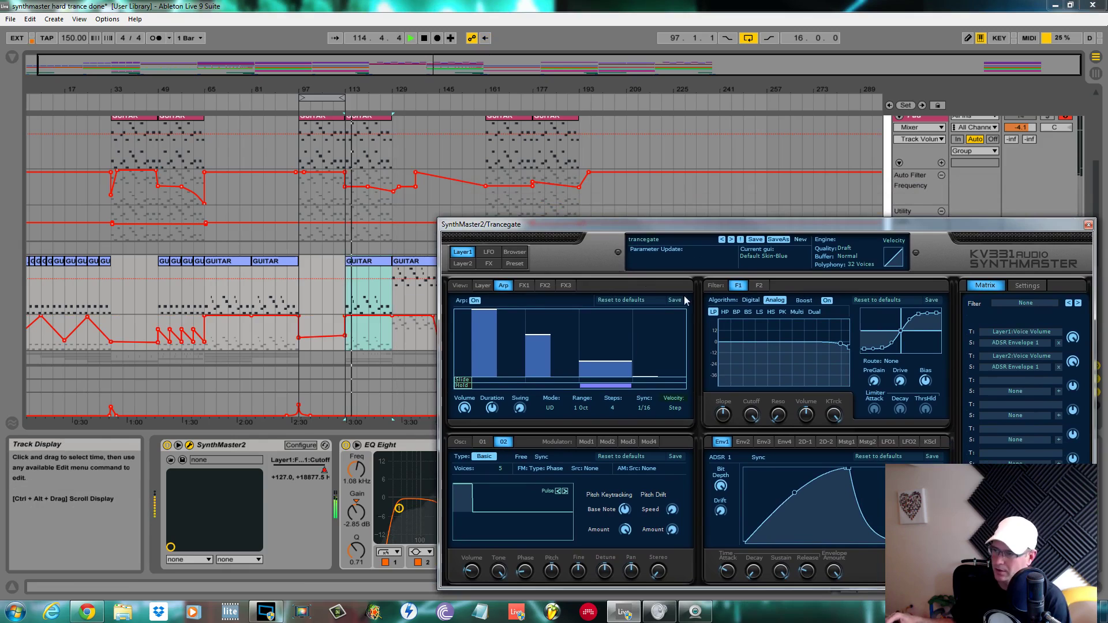
{"action": "left_click", "coordinate": [343, 298]}
{"action": "key", "text": "space"}
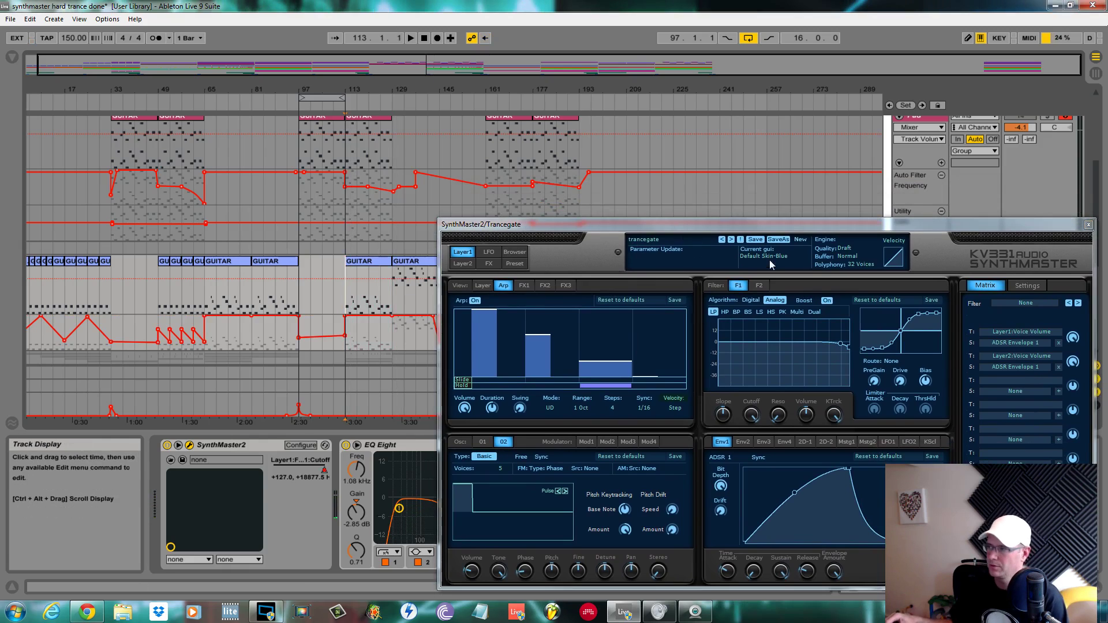
{"action": "left_click_drag", "start_coordinate": [817, 228], "coordinate": [566, 175]}
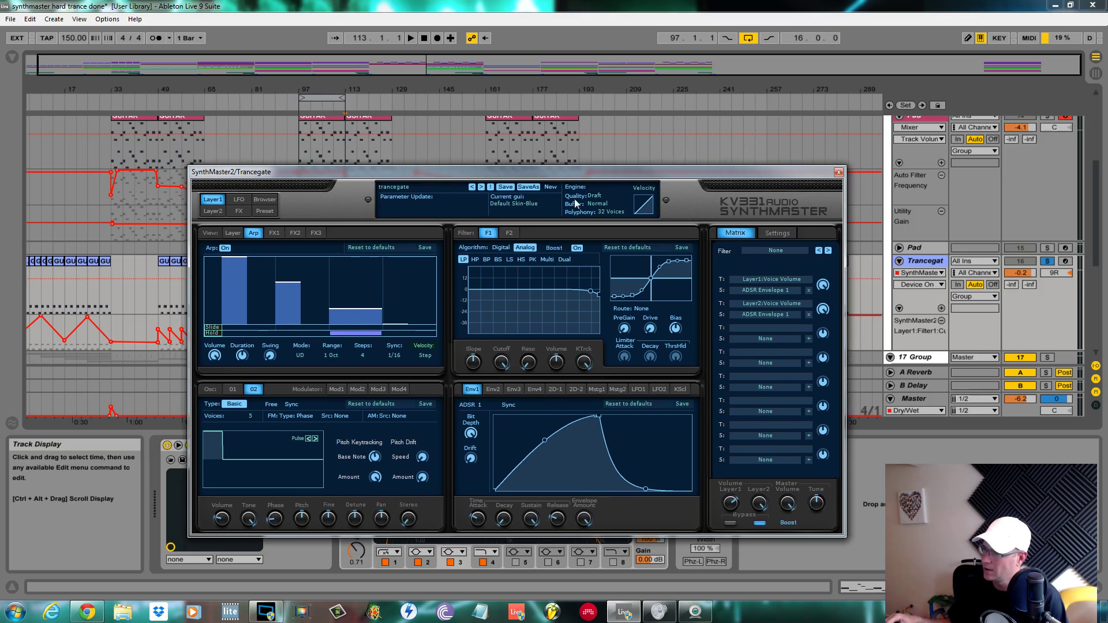
{"action": "left_click_drag", "start_coordinate": [774, 177], "coordinate": [784, 376]}
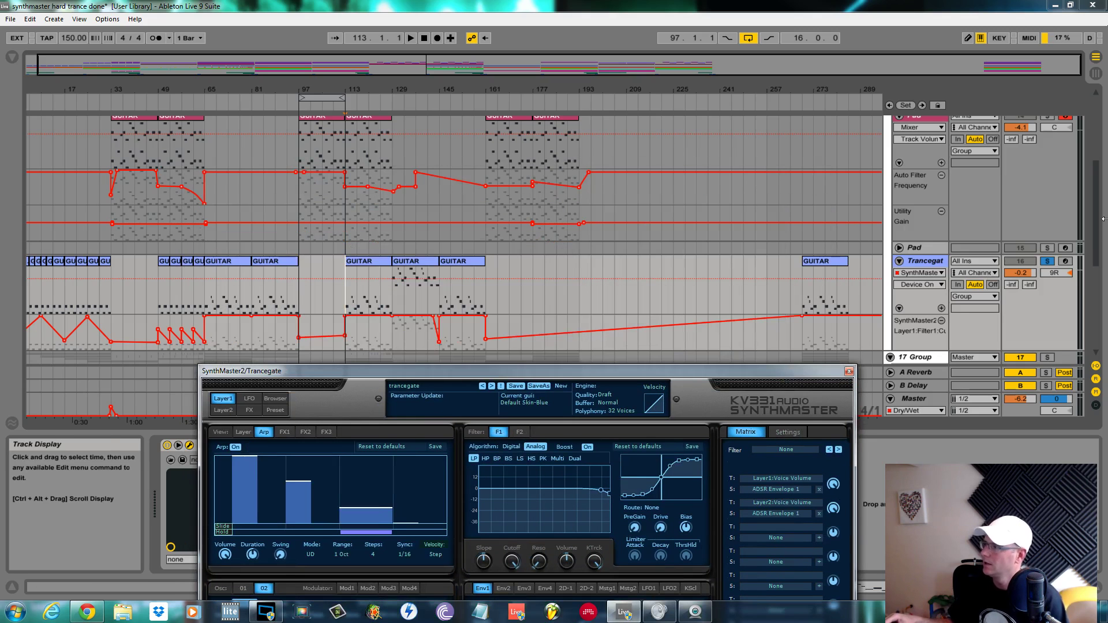
- Play the arrangement from bar 129 with the Bass track soloed
{"action": "scroll", "coordinate": [1084, 302], "scroll_direction": "down", "scroll_amount": 5}
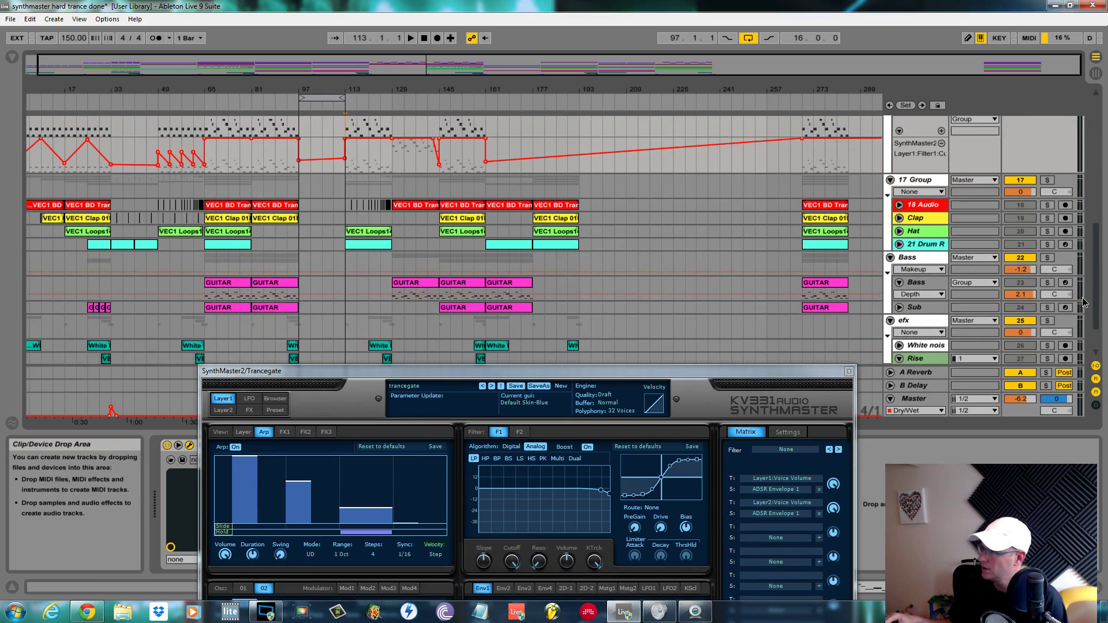
{"action": "scroll", "coordinate": [1084, 302], "scroll_direction": "down", "scroll_amount": 3}
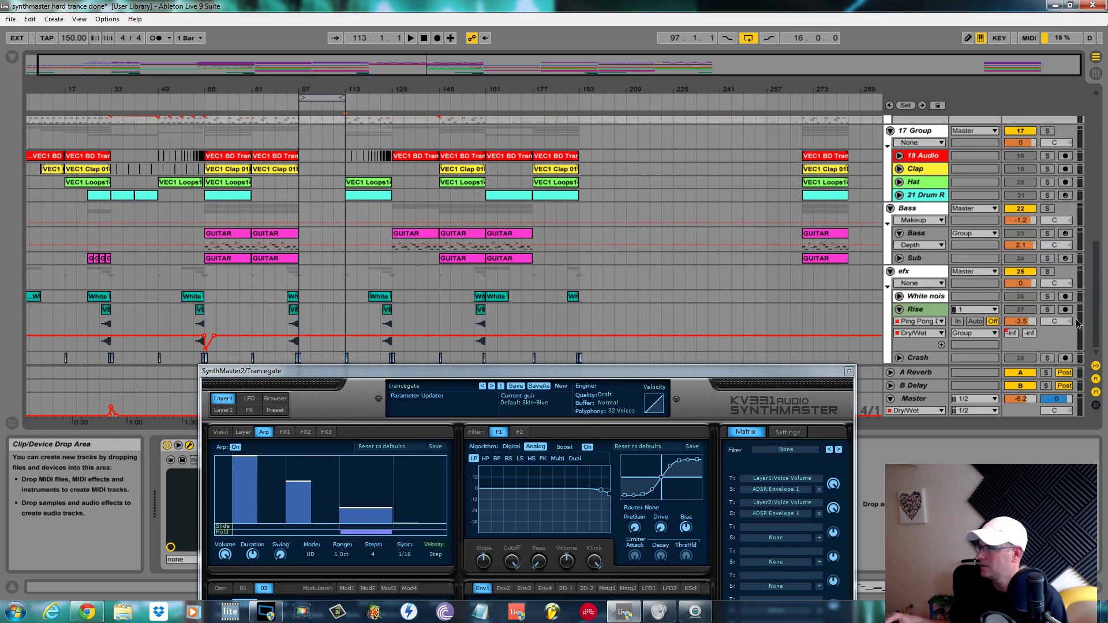
{"action": "left_click", "coordinate": [394, 243]}
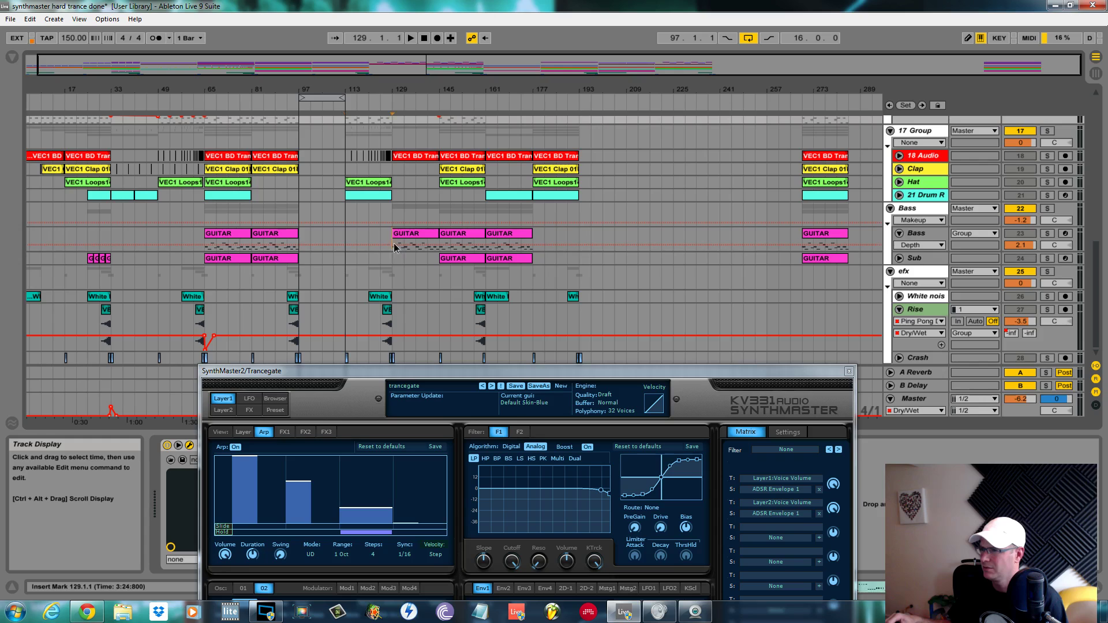
{"action": "key", "text": "space"}
{"action": "left_click", "coordinate": [1048, 233]}
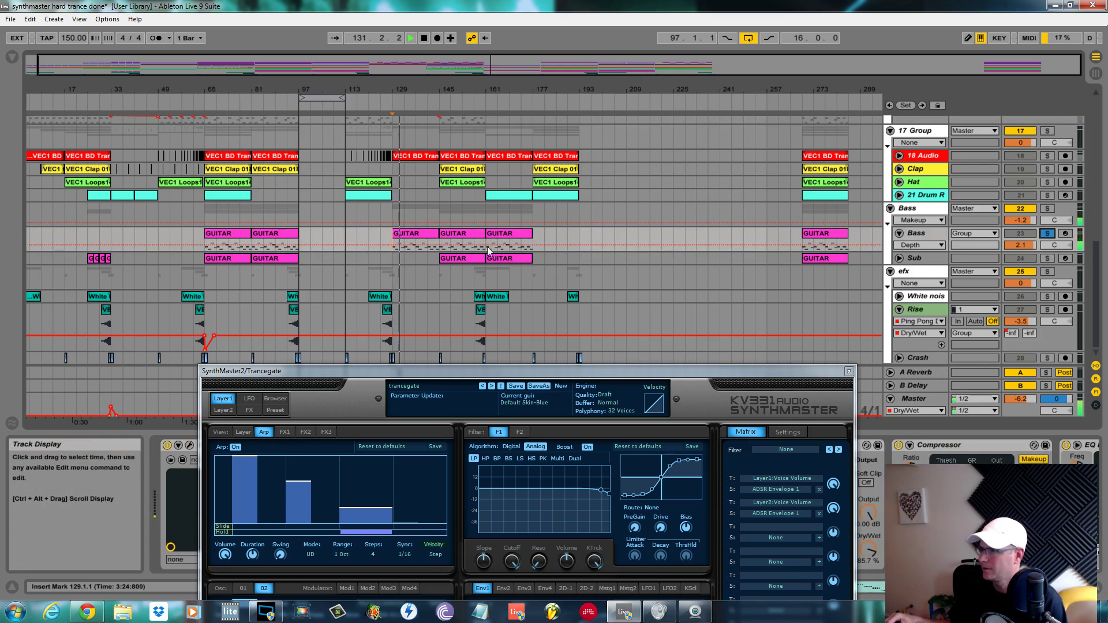
- Switch the solo to the Sub track from bar 145, then stop playback and unsolo Sub
{"action": "left_click", "coordinate": [614, 262]}
{"action": "left_click", "coordinate": [1048, 258]}
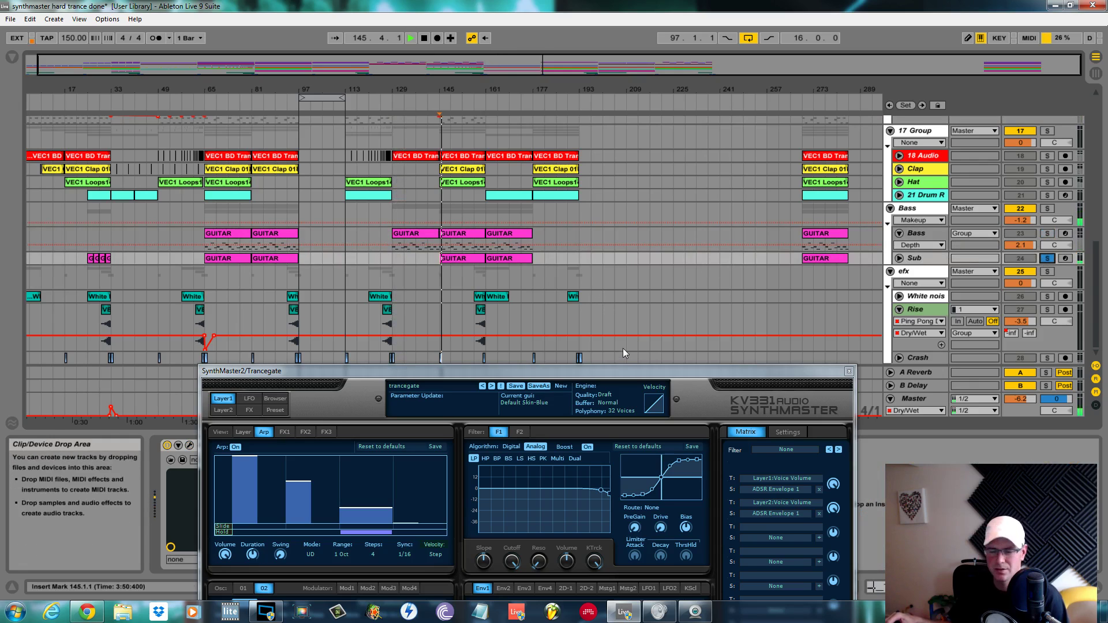
{"action": "key", "text": "space"}
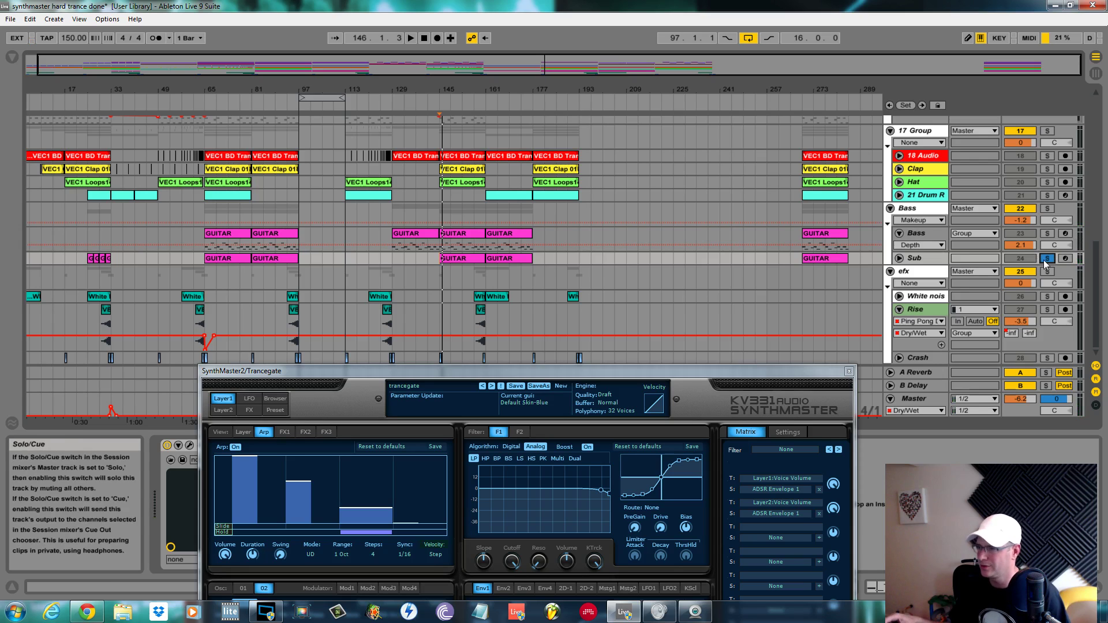
{"action": "left_click_drag", "start_coordinate": [757, 369], "coordinate": [777, 248]}
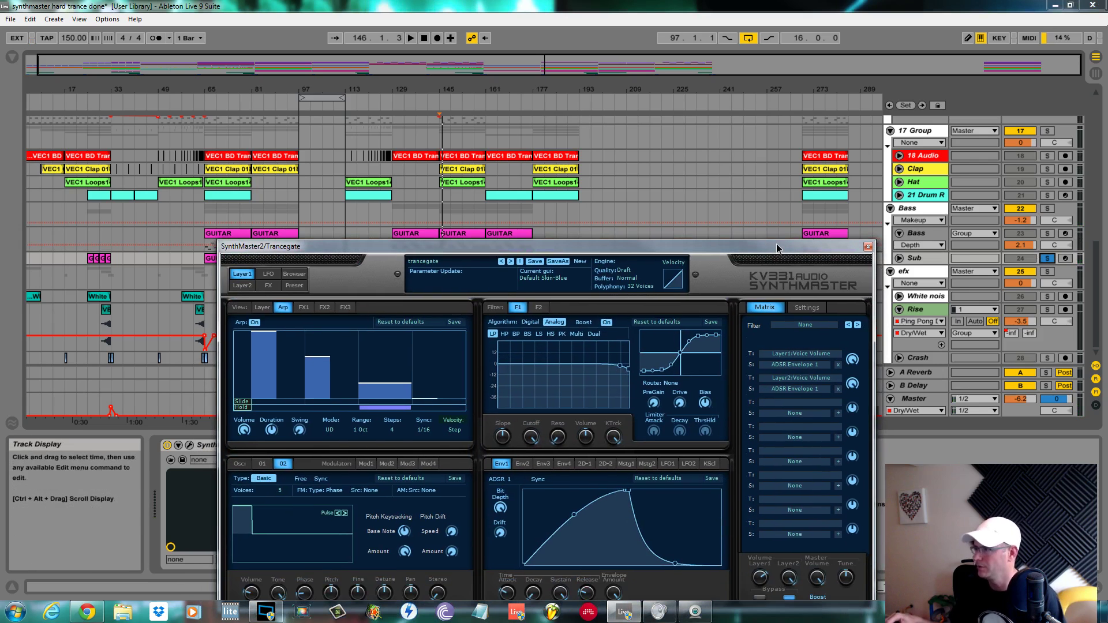
{"action": "left_click", "coordinate": [1048, 258]}
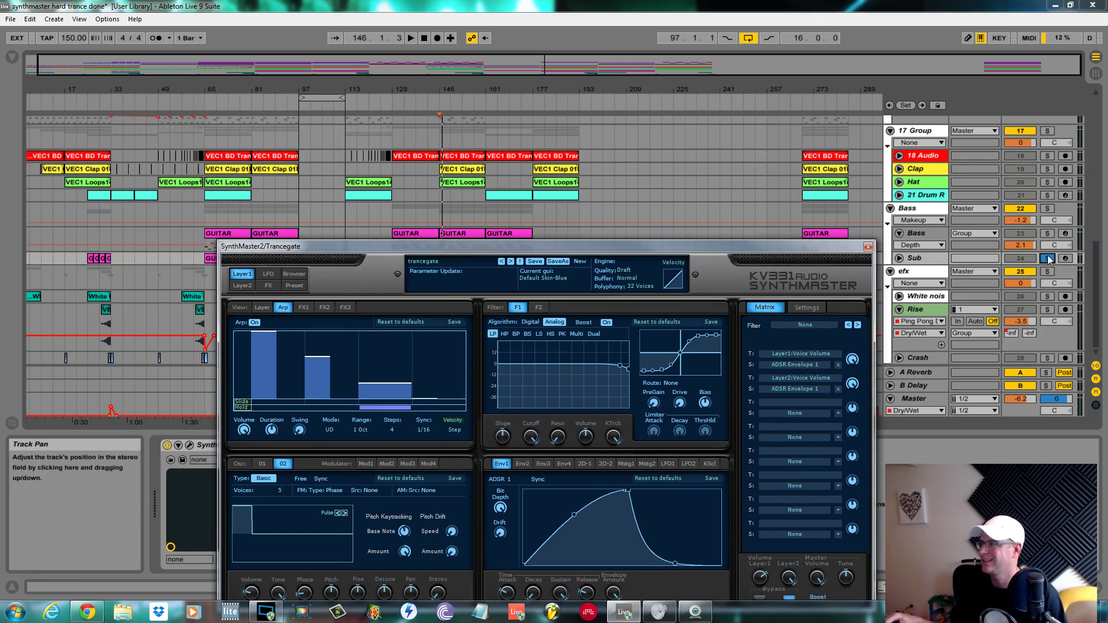
{"action": "left_click_drag", "start_coordinate": [839, 243], "coordinate": [763, 342]}
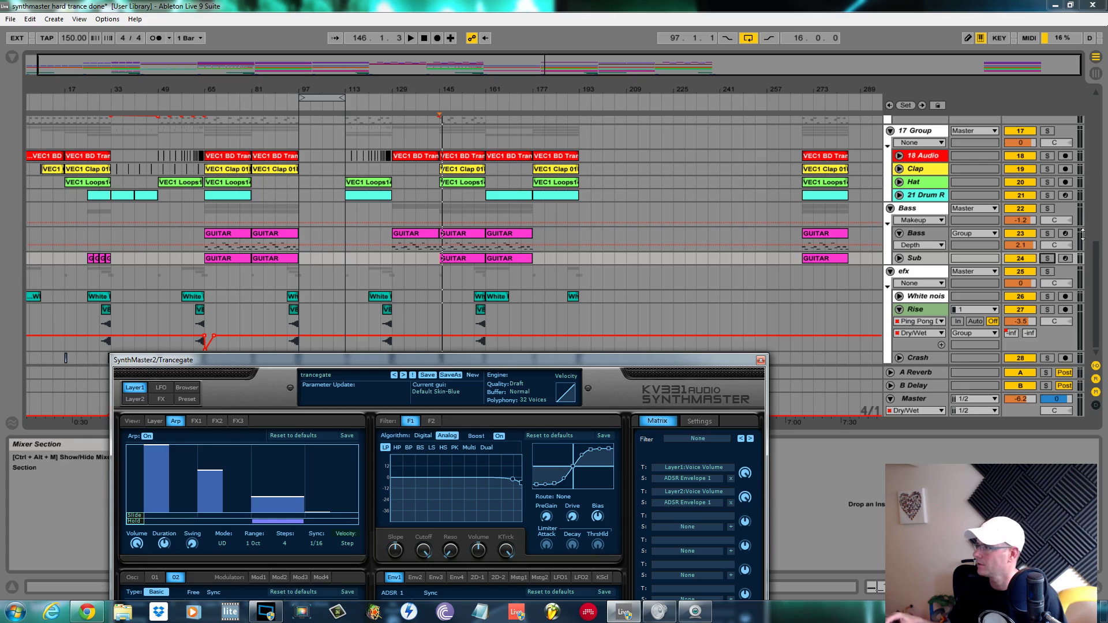
{"action": "scroll", "coordinate": [1098, 252], "scroll_direction": "up", "scroll_amount": 1}
{"action": "scroll", "coordinate": [1099, 252], "scroll_direction": "up", "scroll_amount": 6}
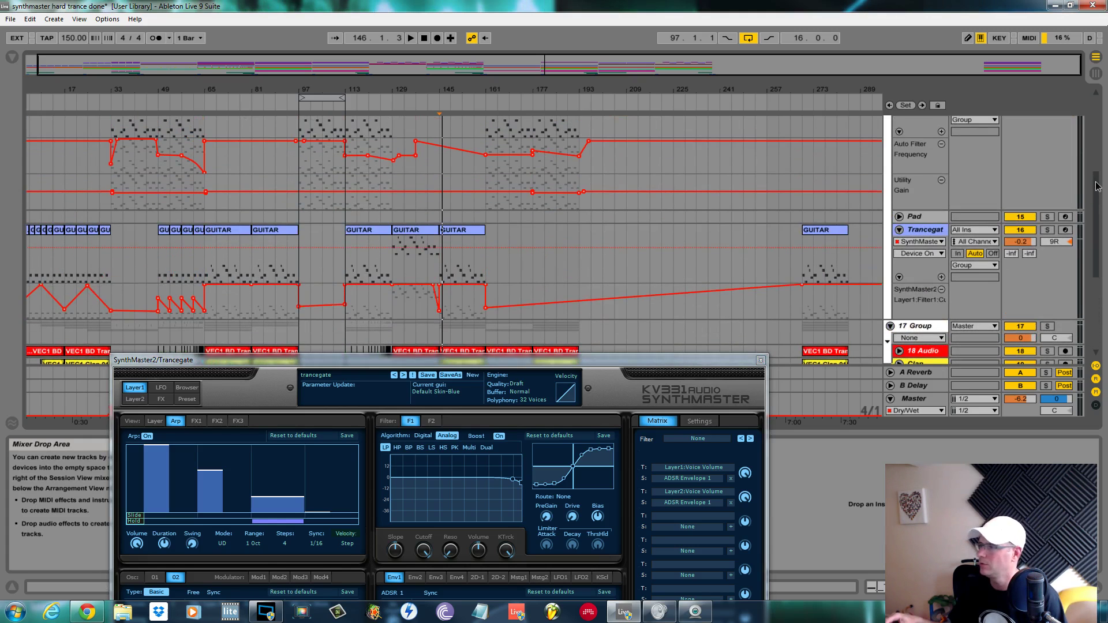
{"action": "scroll", "coordinate": [575, 345], "scroll_direction": "down", "scroll_amount": 5}
{"action": "left_click_drag", "start_coordinate": [583, 361], "coordinate": [821, 168]}
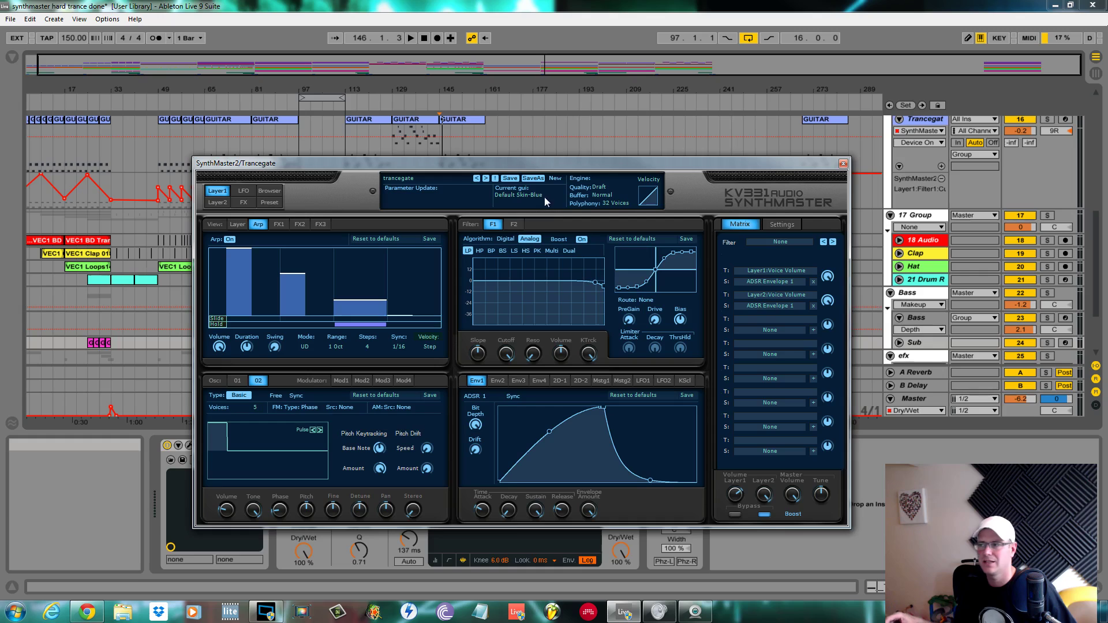
{"action": "left_click_drag", "start_coordinate": [613, 166], "coordinate": [628, 117]}
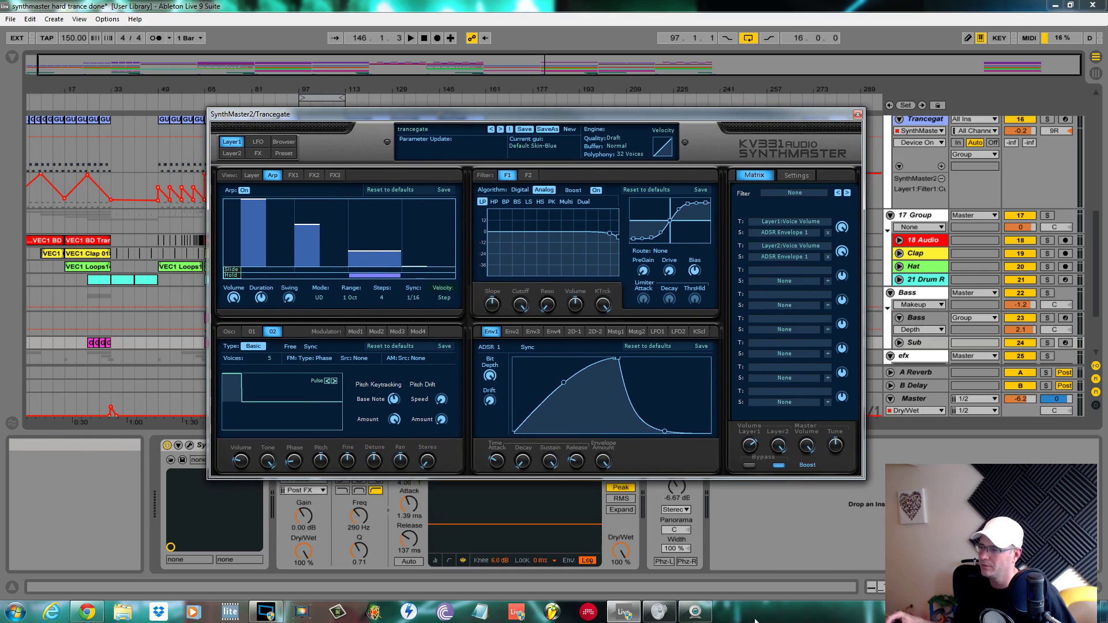